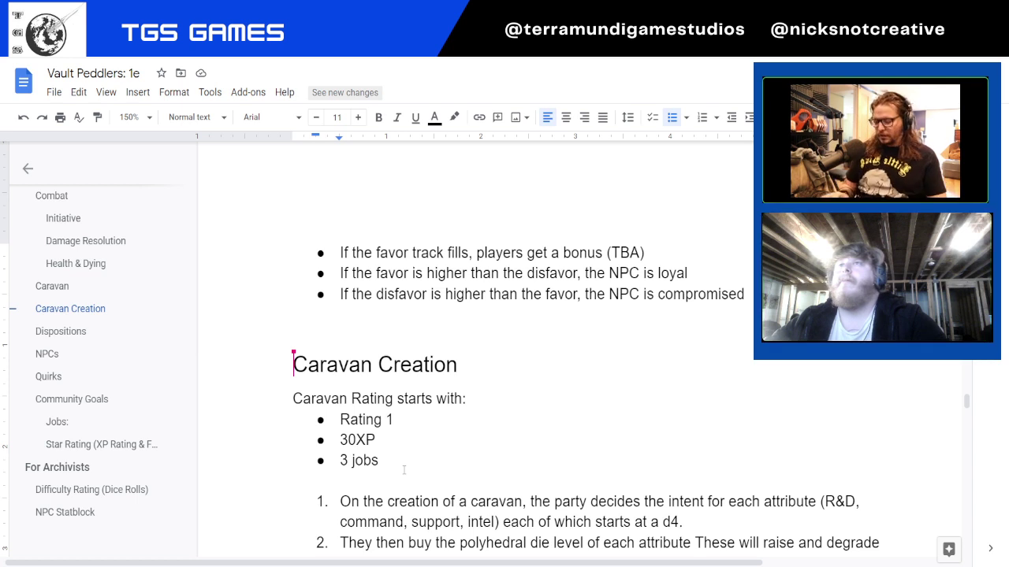
# Add the line "The steps for creating a caravan with these resources is as follows:" directly above the numbered Caravan Creation list, keeping a blank line below "3 jobs"
pyautogui.click(400, 469)
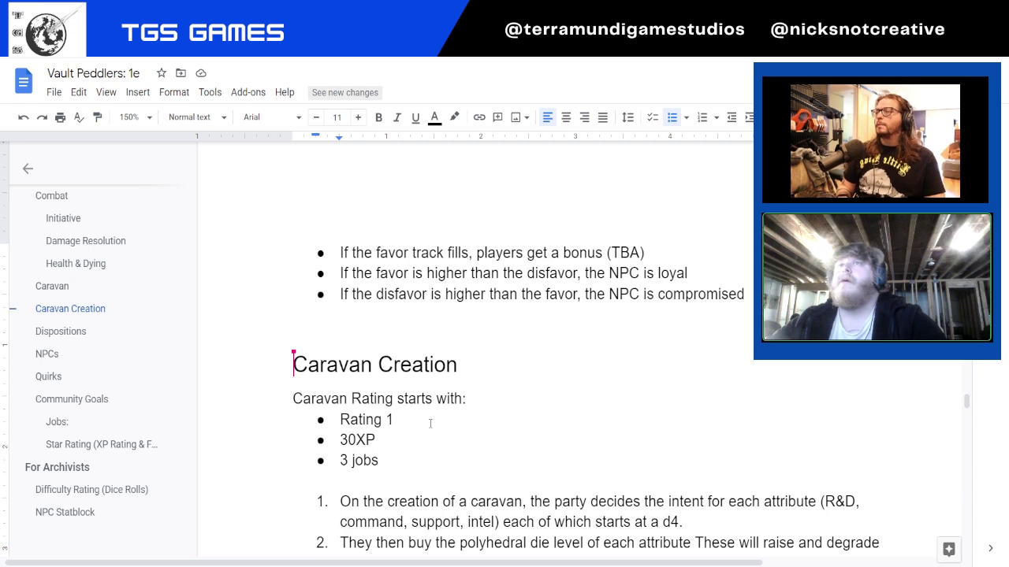
pyautogui.scroll(-1, 420, 416)
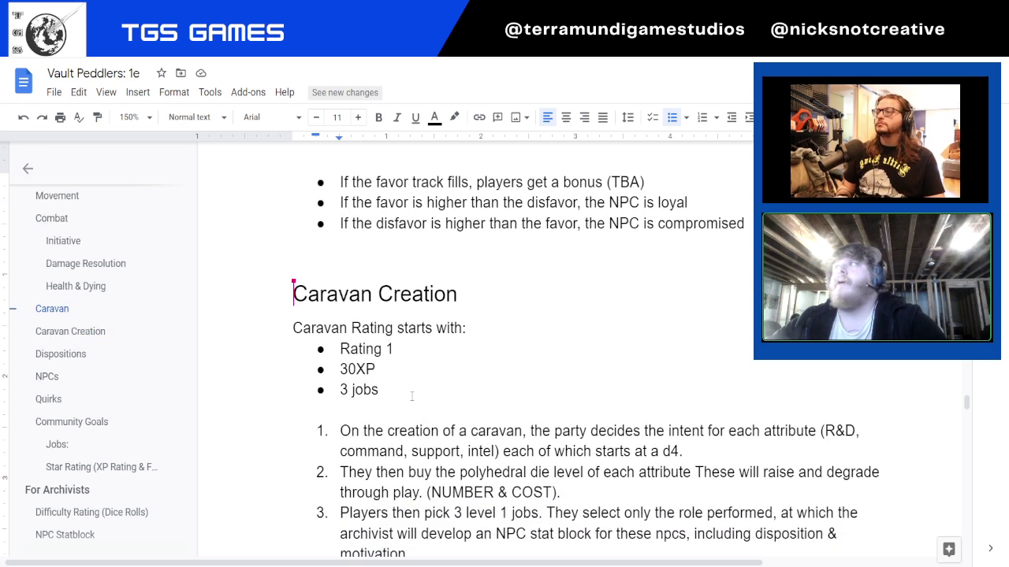
pyautogui.press('Return')
pyautogui.press('Return')
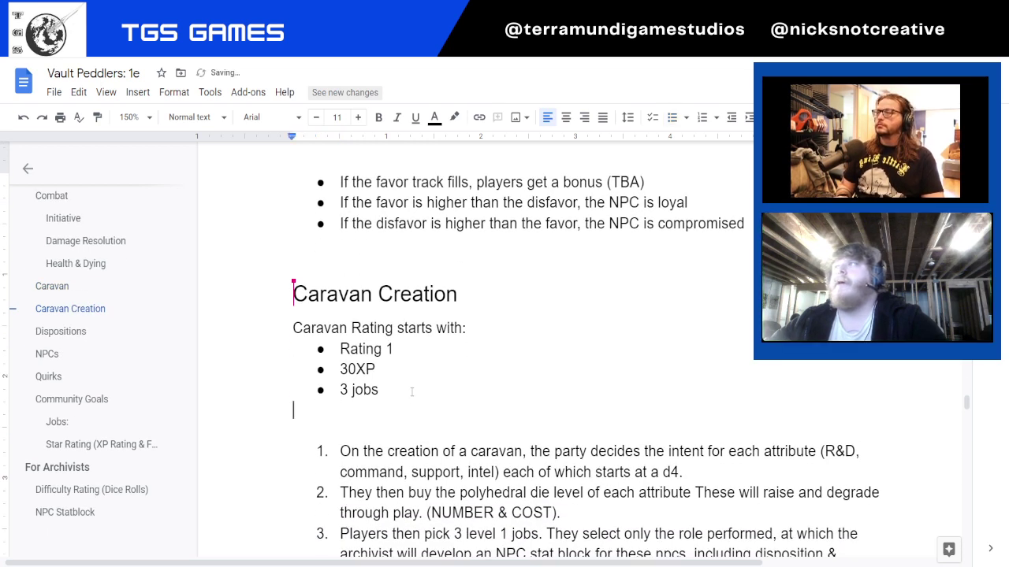
pyautogui.press('Return')
pyautogui.write('Teh')
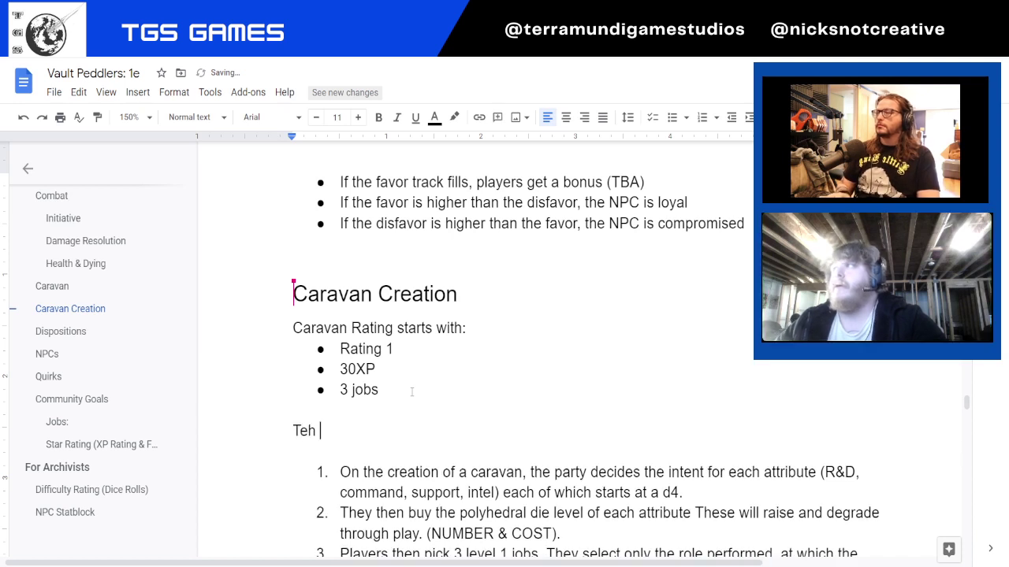
pyautogui.press('BackSpace')
pyautogui.press('BackSpace')
pyautogui.write('he steps f')
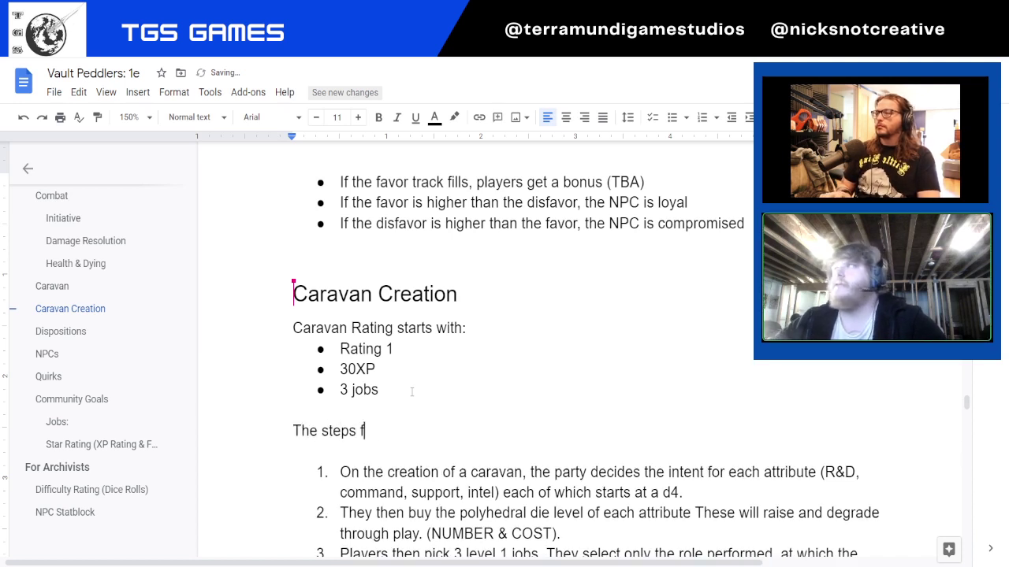
pyautogui.write('or creating a c')
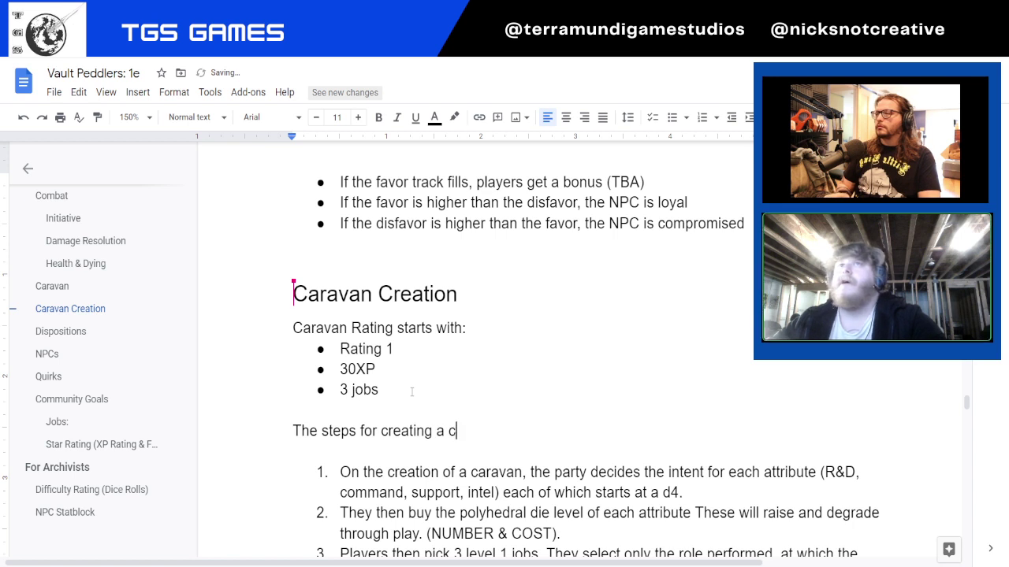
pyautogui.write('aravan wi')
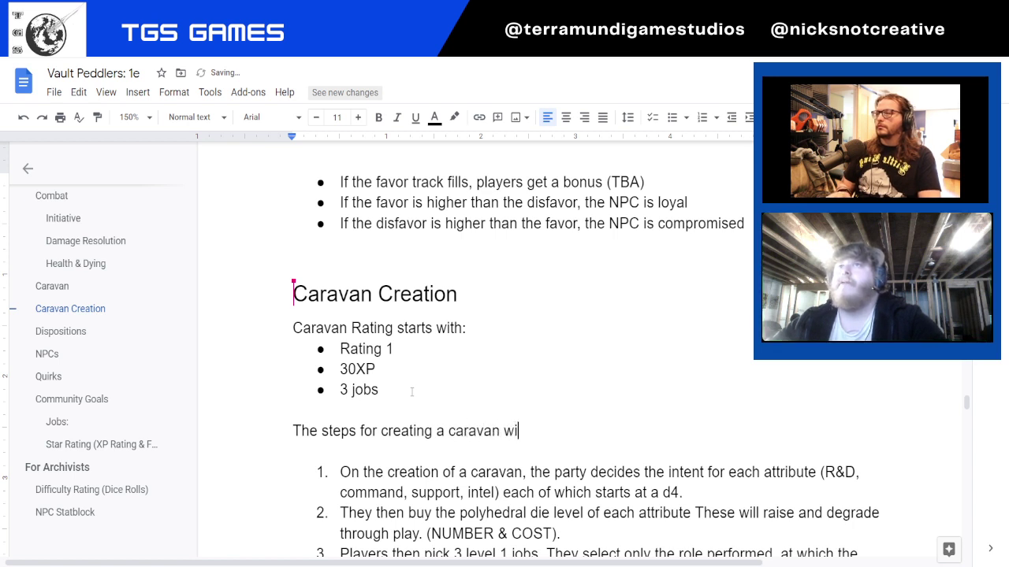
pyautogui.write('th these re')
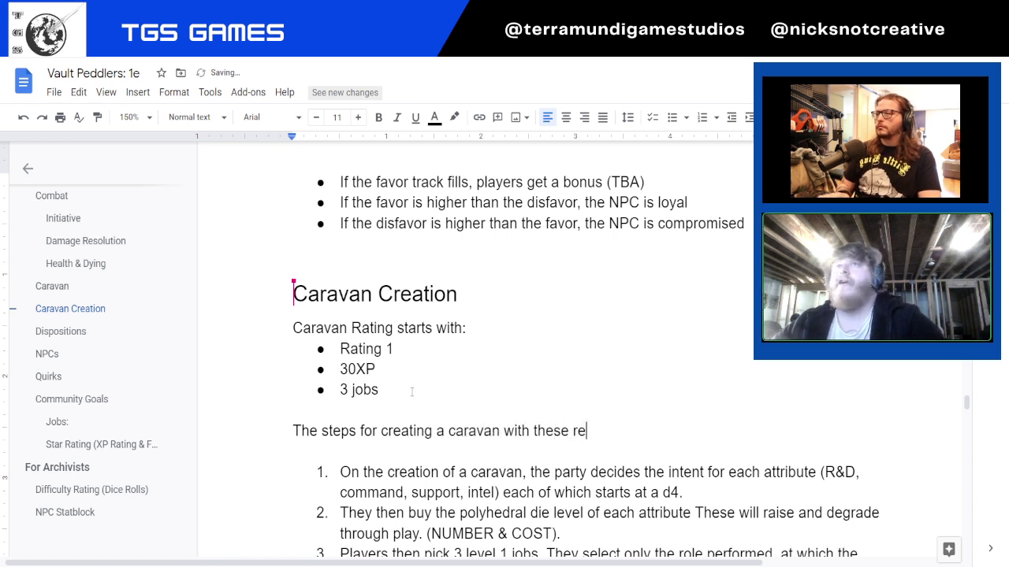
pyautogui.write('sources is as ')
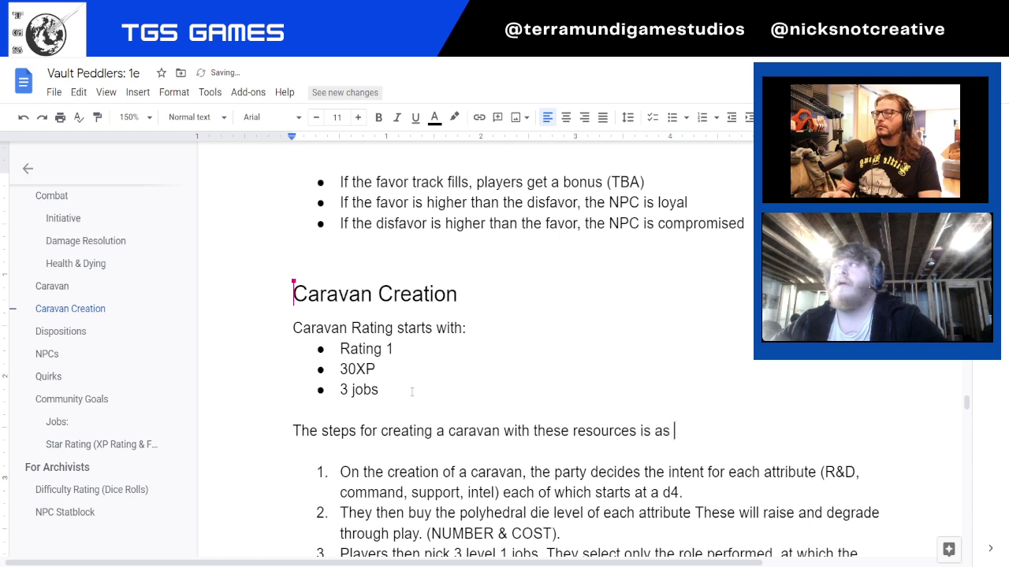
pyautogui.write('follows:')
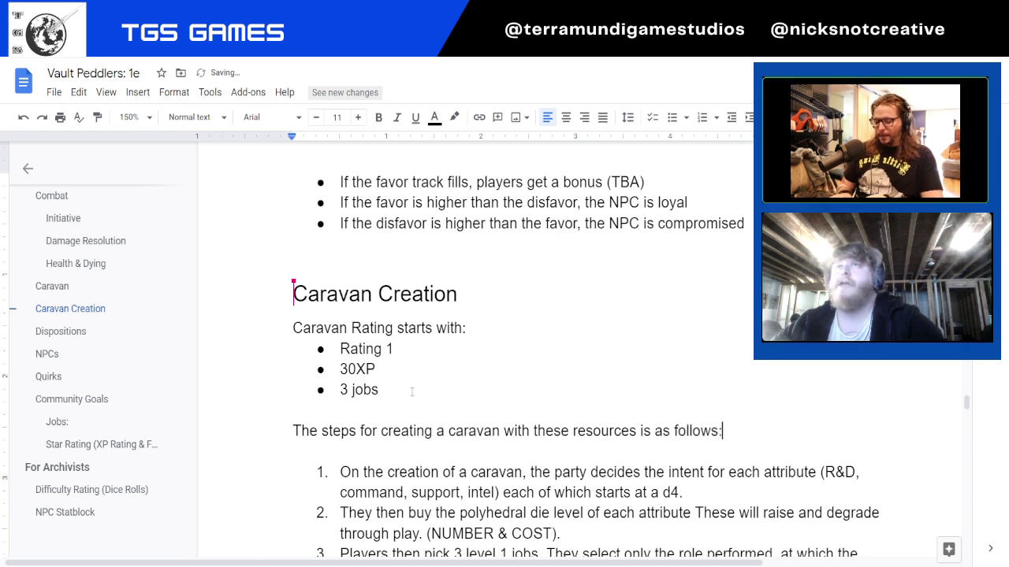
pyautogui.press('Delete')
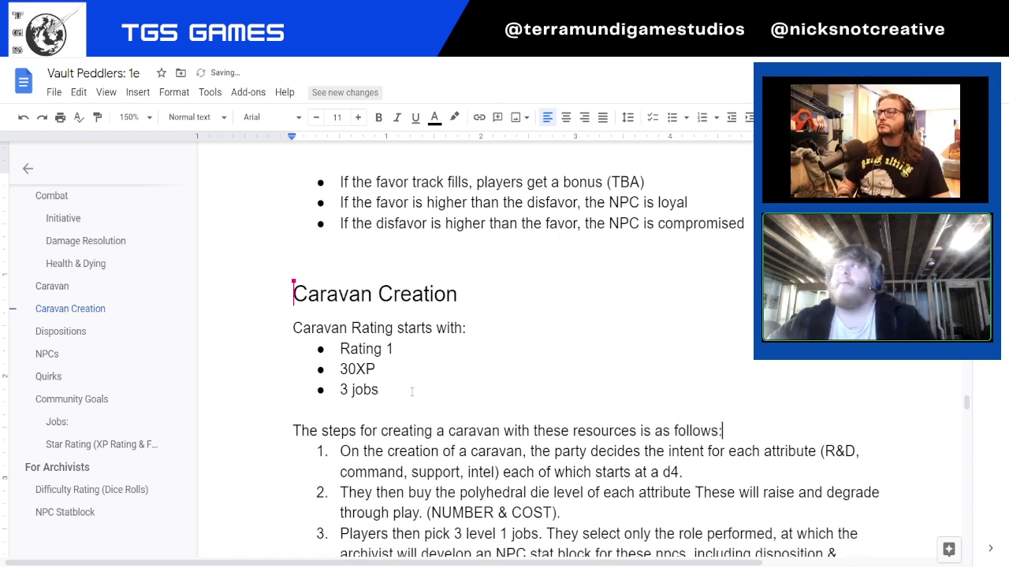
# Change the starting XP in the Caravan Rating bullets to 35XP
pyautogui.press('Up')
pyautogui.press('Up')
pyautogui.press('Up')
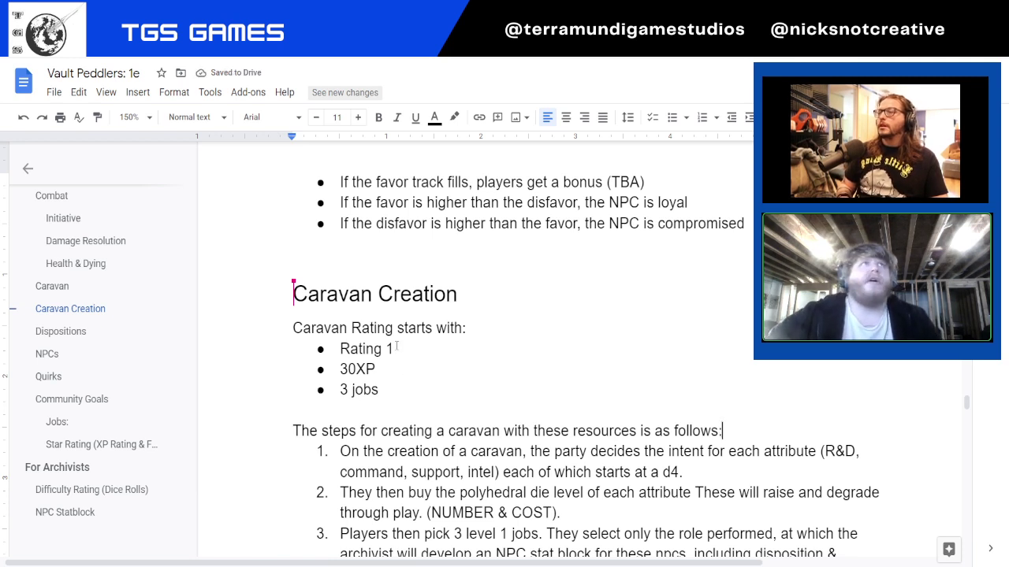
pyautogui.press('Down')
pyautogui.press('Left')
pyautogui.press('Left')
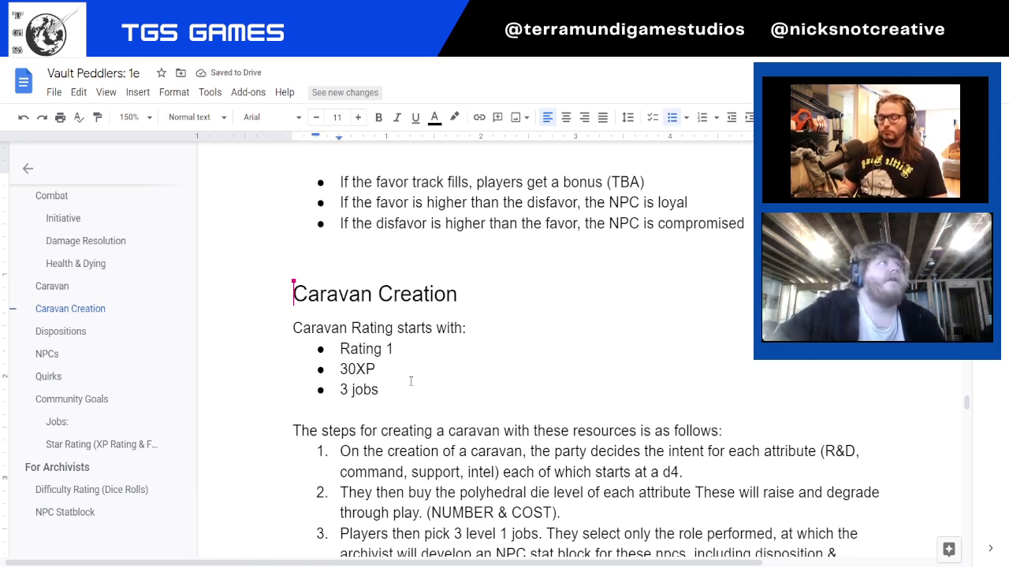
pyautogui.press('BackSpace')
pyautogui.write('5')
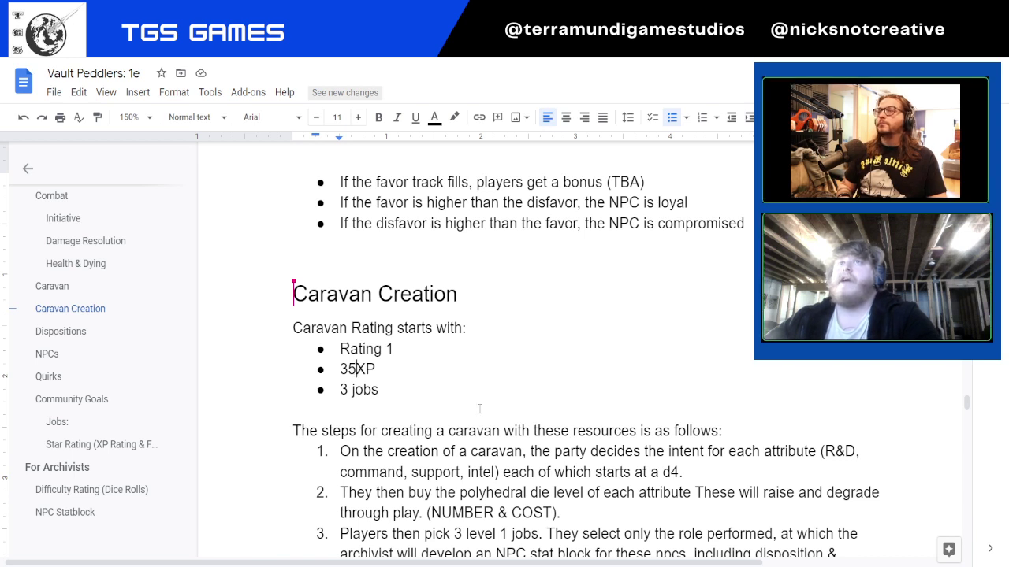
pyautogui.click(467, 452)
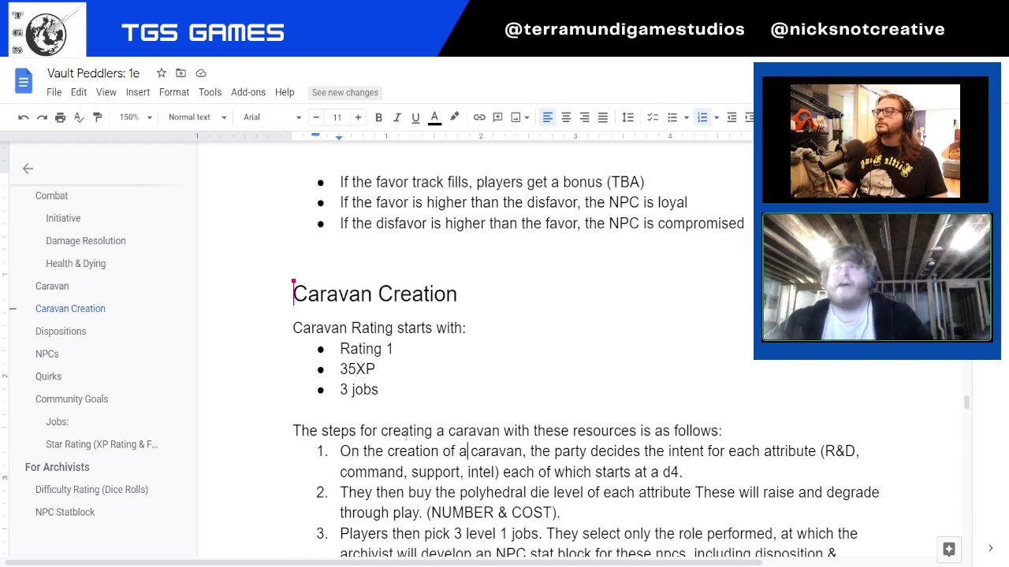
pyautogui.click(401, 432)
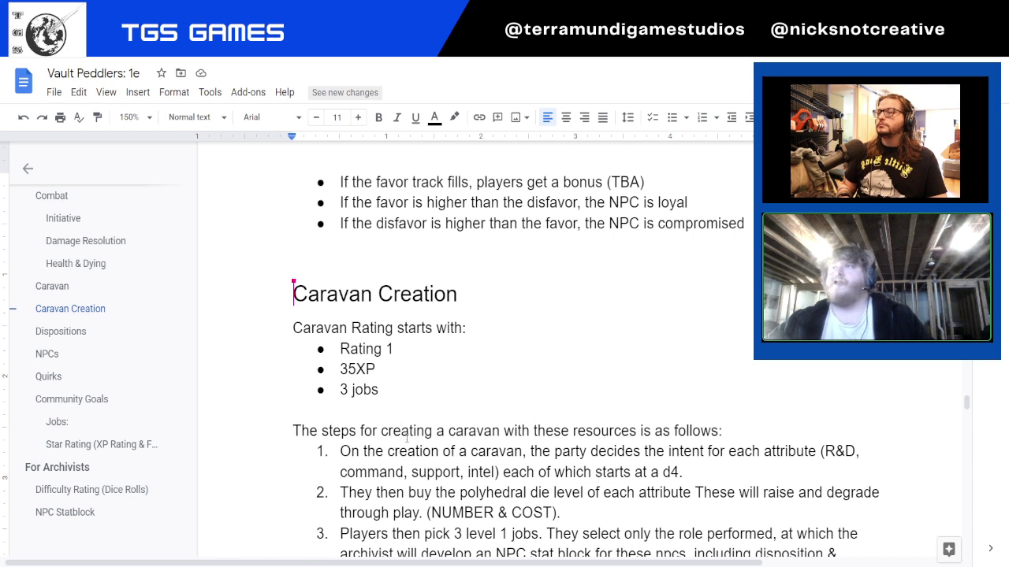
pyautogui.click(408, 454)
pyautogui.click(505, 451)
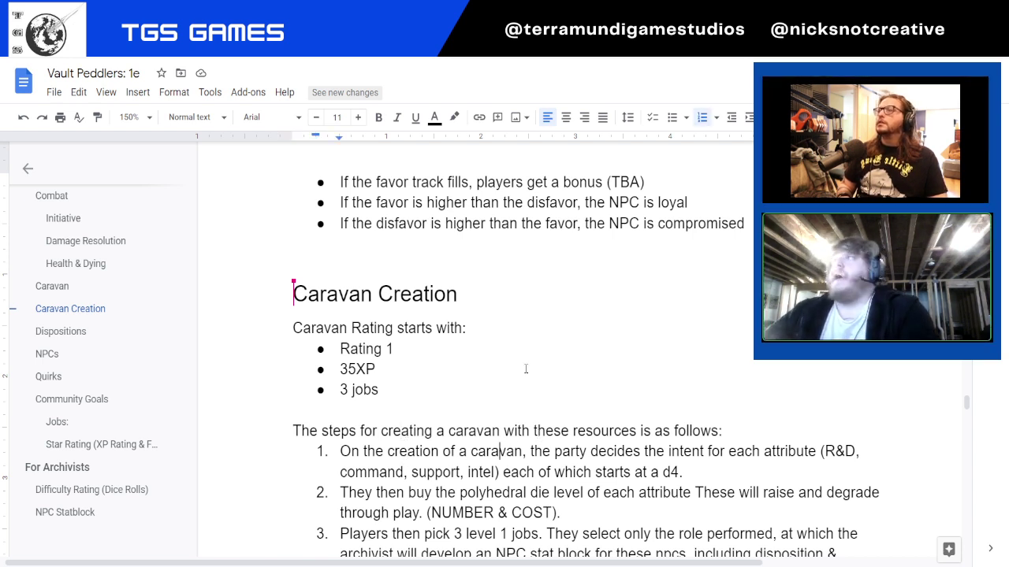
# Switch to Google Drive and open the VaultPeddlers_Carvan-Sheets_1e spreadsheet from the files shared with me
pyautogui.hotkey('ctrl', 'Tab')
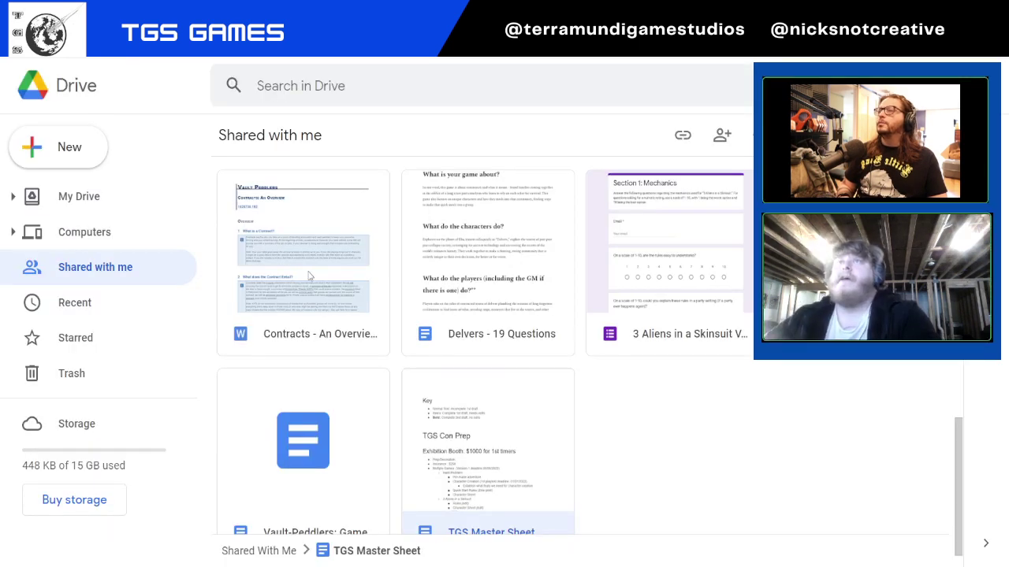
pyautogui.scroll(-1, 329, 362)
pyautogui.scroll(10, 324, 363)
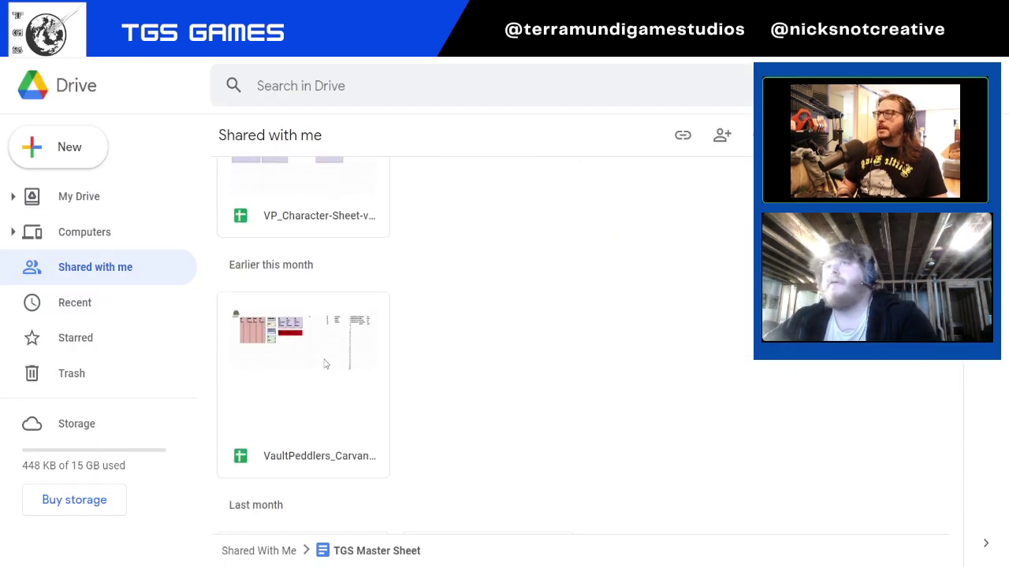
pyautogui.scroll(-3, 325, 363)
pyautogui.scroll(2, 324, 364)
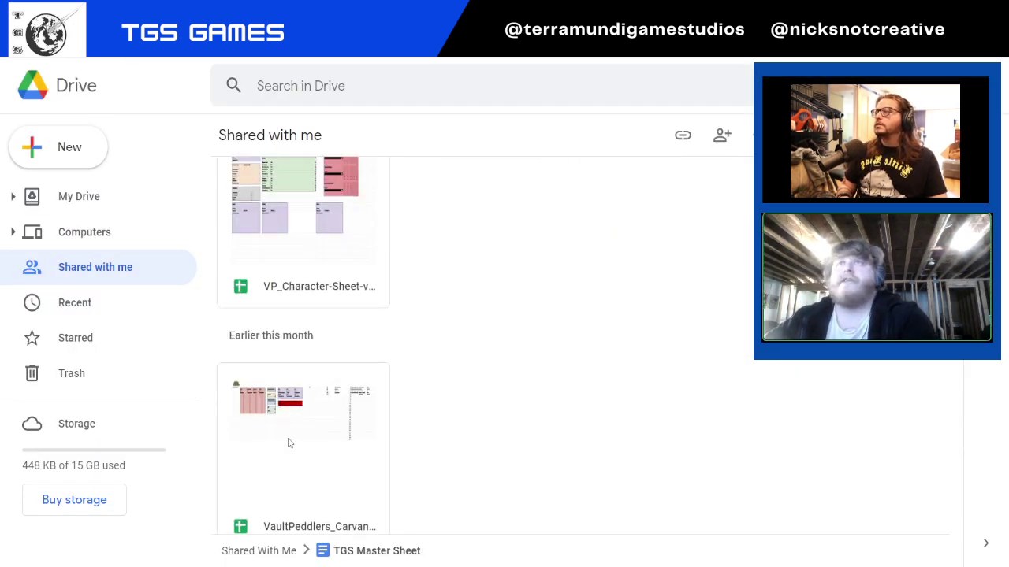
pyautogui.scroll(-1, 287, 438)
pyautogui.doubleClick(296, 293)
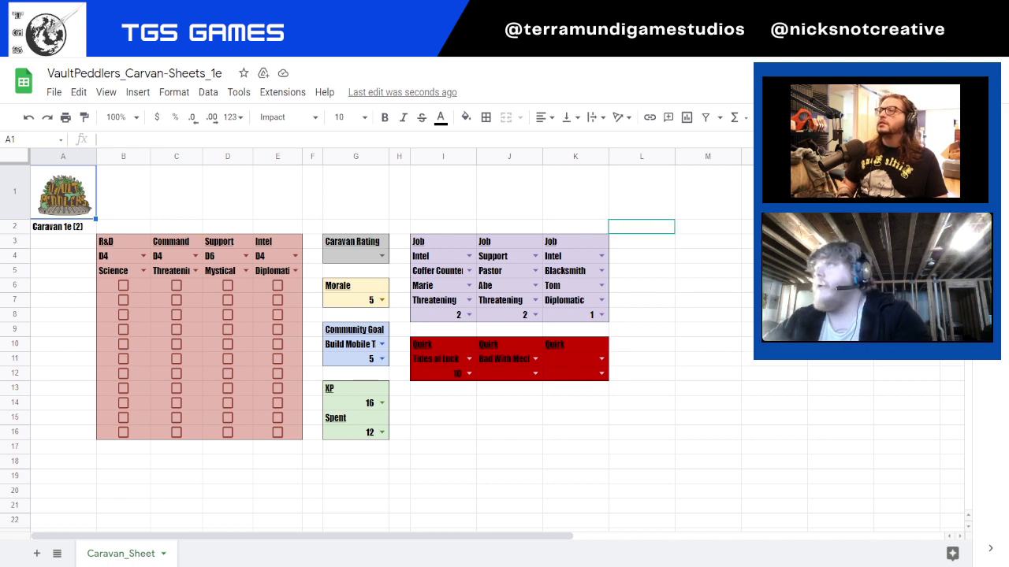
# Return to the Vault Peddlers: 1e document and review the caravan creation steps
pyautogui.hotkey('ctrl', 'Tab')
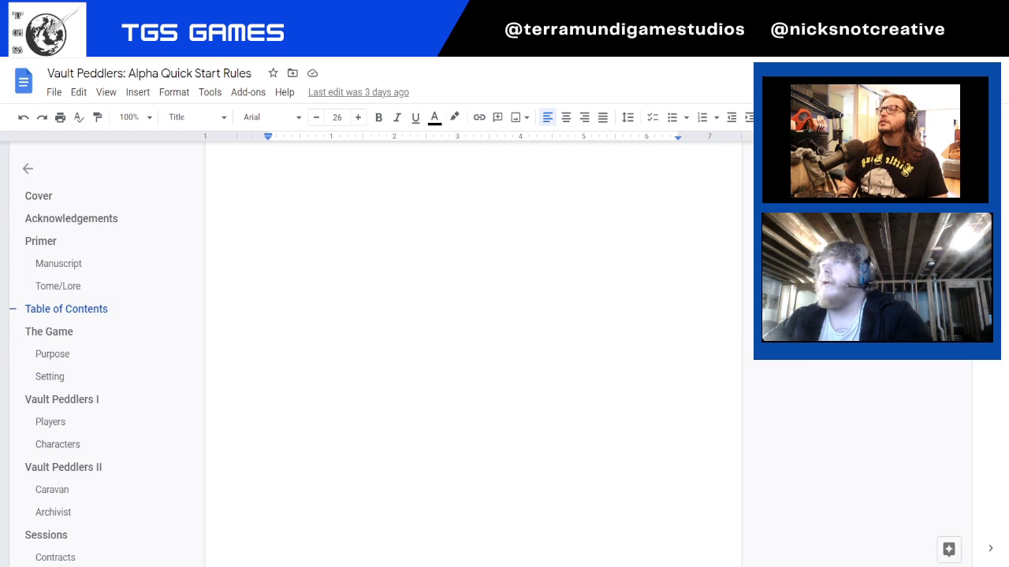
pyautogui.hotkey('ctrl', 'Tab')
pyautogui.scroll(-4, 420, 317)
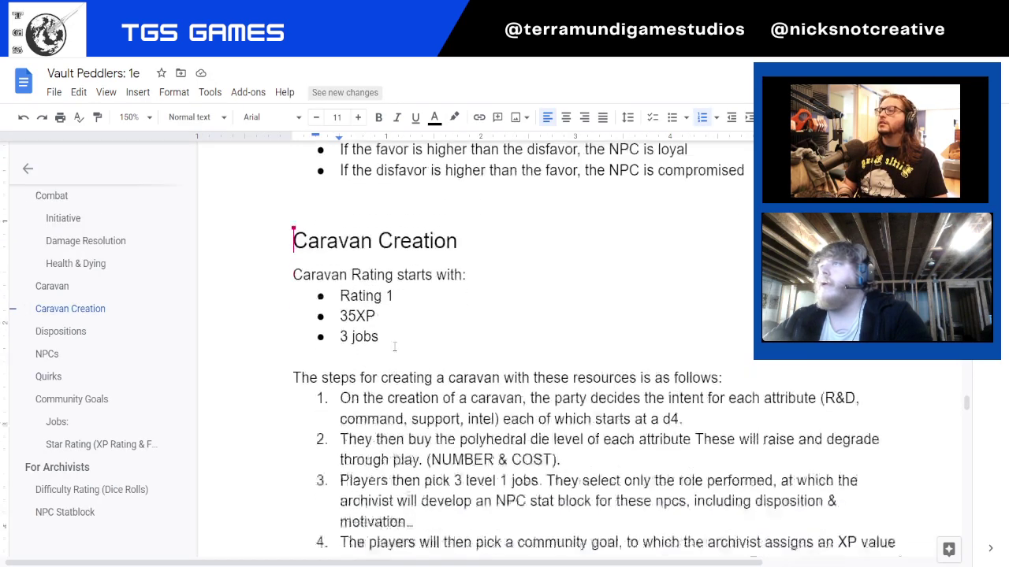
pyautogui.scroll(1, 604, 251)
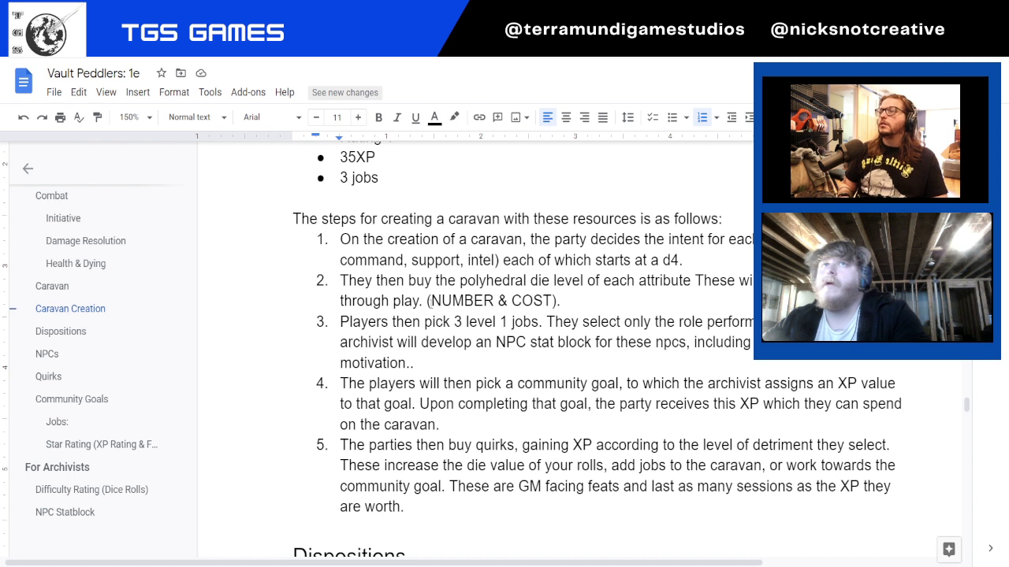
# Remove the numbering from the five caravan creation steps and separate the resulting paragraphs with blank lines
pyautogui.moveTo(408, 502); pyautogui.dragTo(340, 239)
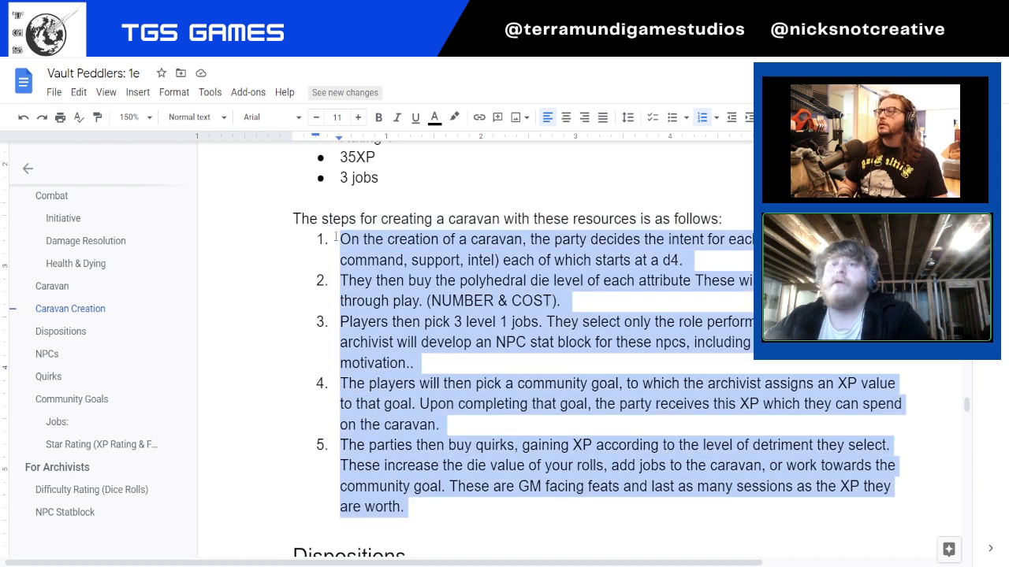
pyautogui.click(702, 118)
pyautogui.click(429, 280)
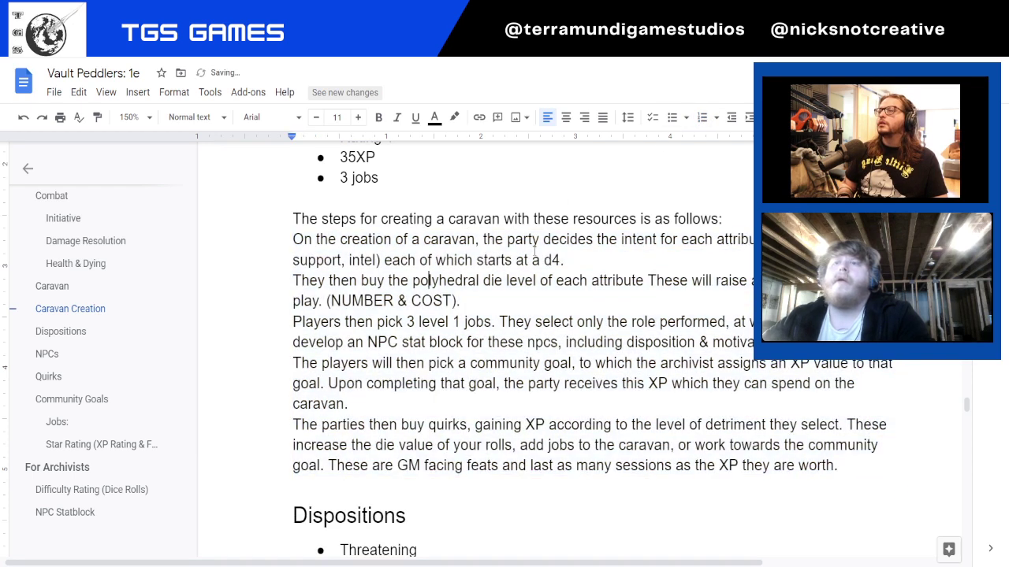
pyautogui.press('Return')
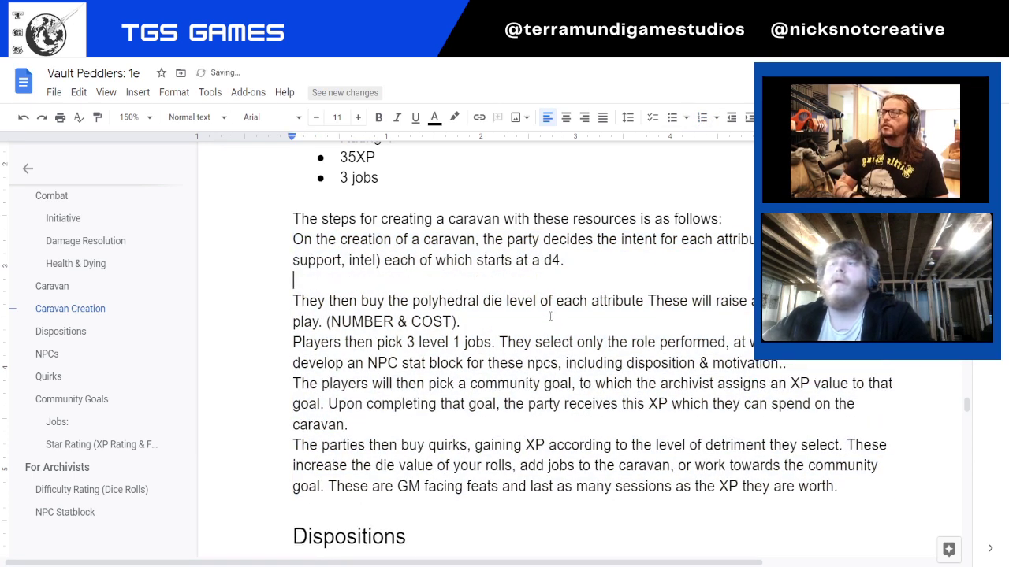
pyautogui.click(551, 320)
pyautogui.press('Return')
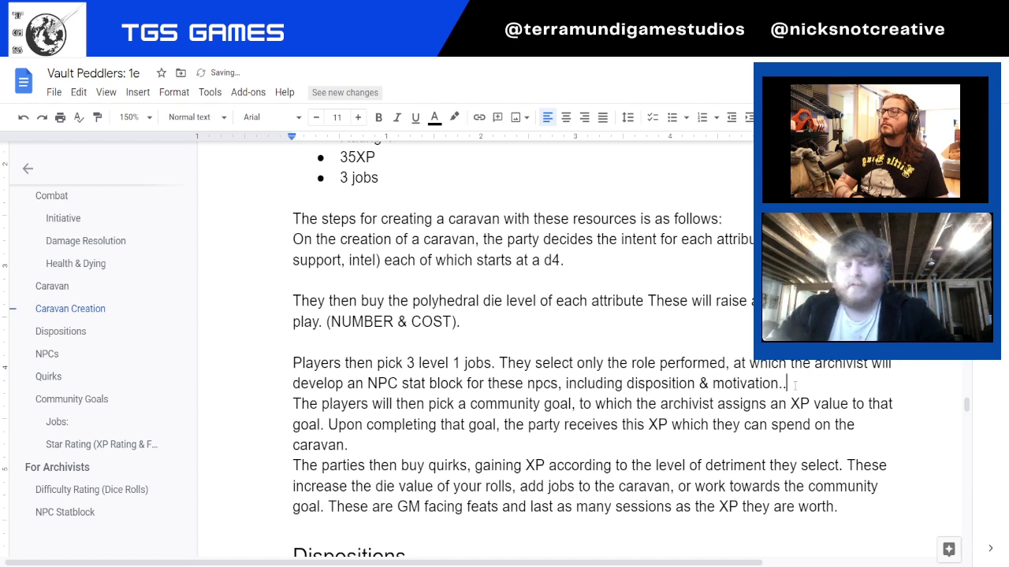
pyautogui.click(788, 384)
pyautogui.press('Return')
pyautogui.click(501, 464)
pyautogui.press('Return')
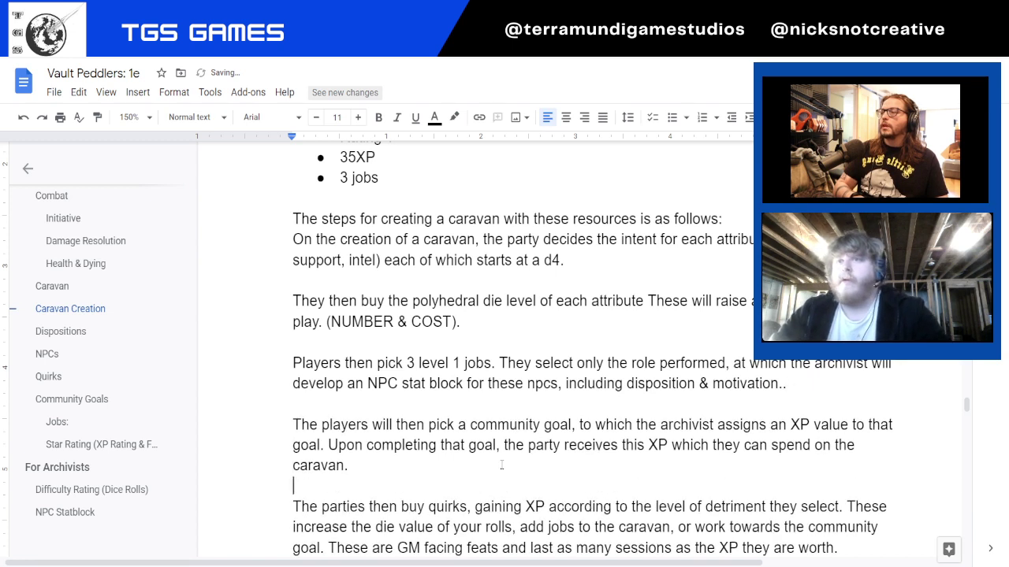
# Copy the Community Goals heading from below Quirks and paste it above the paragraph about players picking a community goal, with extra spacing before it
pyautogui.click(431, 408)
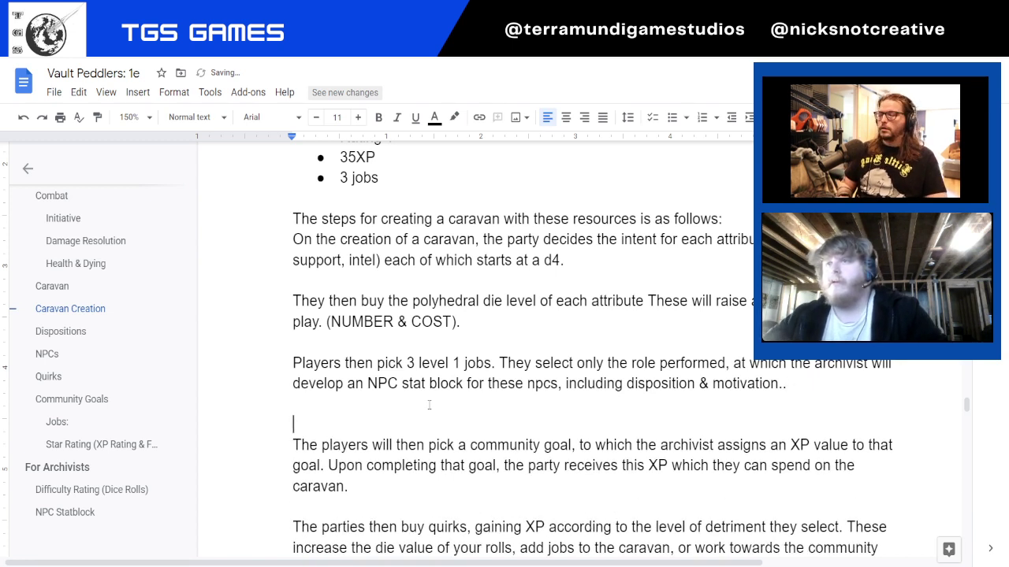
pyautogui.press('Return')
pyautogui.scroll(-10, 349, 331)
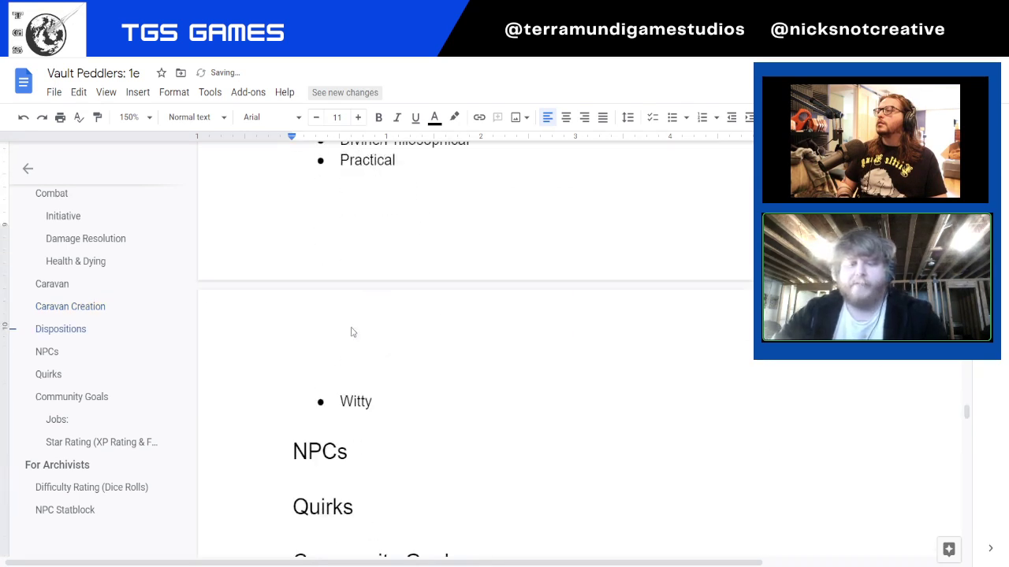
pyautogui.moveTo(508, 474); pyautogui.dragTo(284, 488)
pyautogui.hotkey('ctrl', 'c')
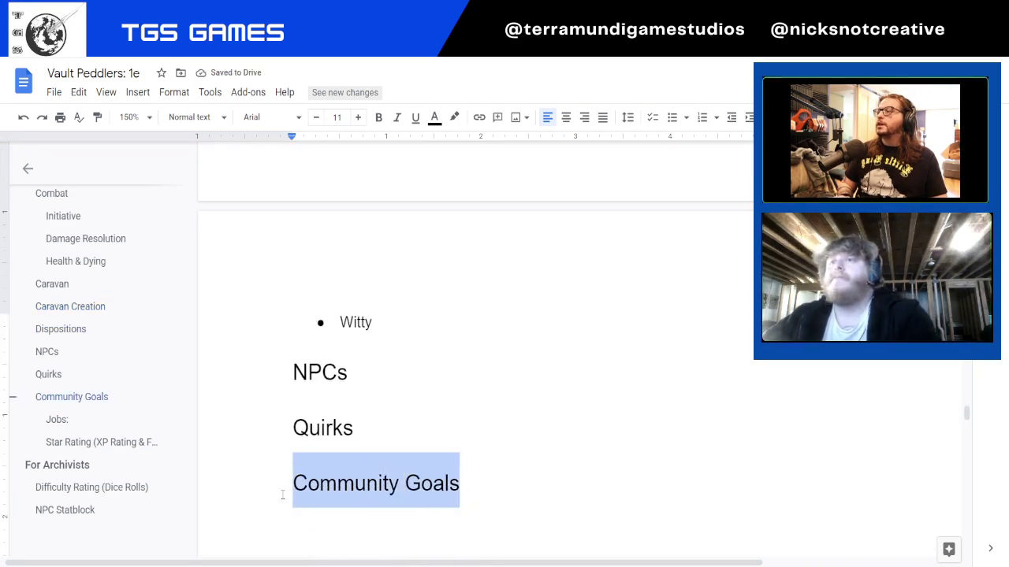
pyautogui.scroll(4, 327, 342)
pyautogui.scroll(4, 326, 343)
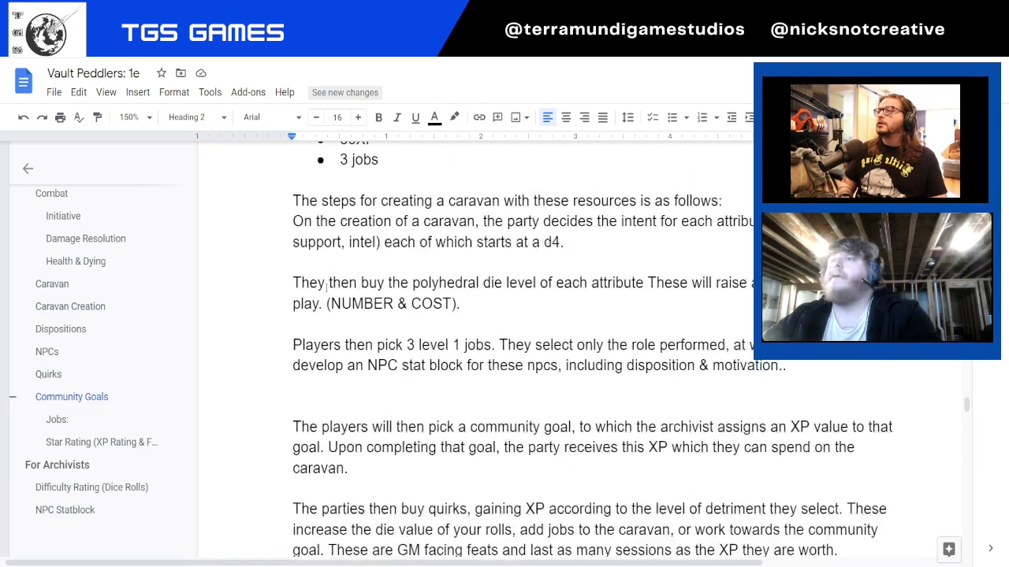
pyautogui.click(324, 425)
pyautogui.hotkey('ctrl', 'v')
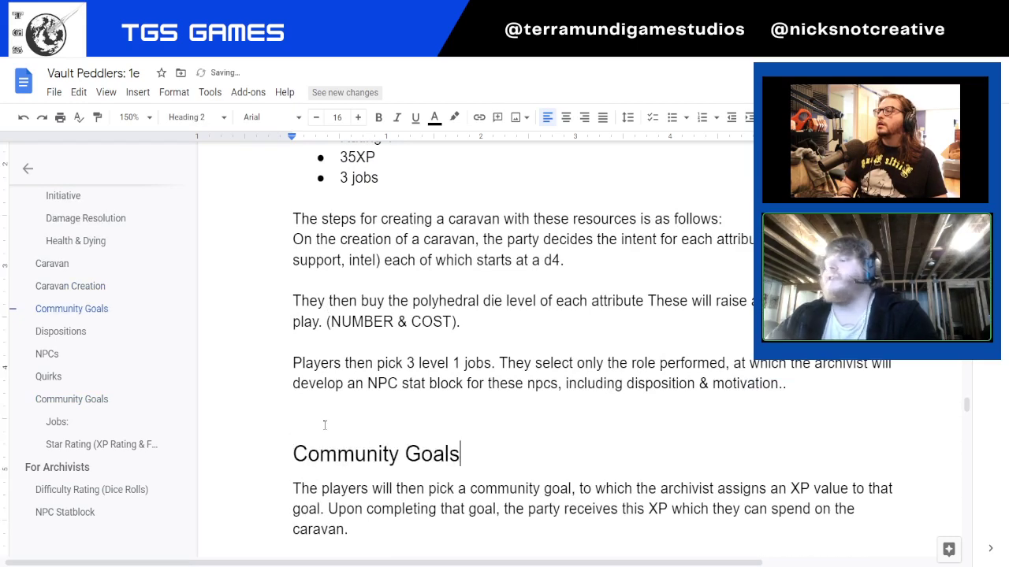
# Delete the duplicate Community Goals heading below Quirks
pyautogui.click(118, 402)
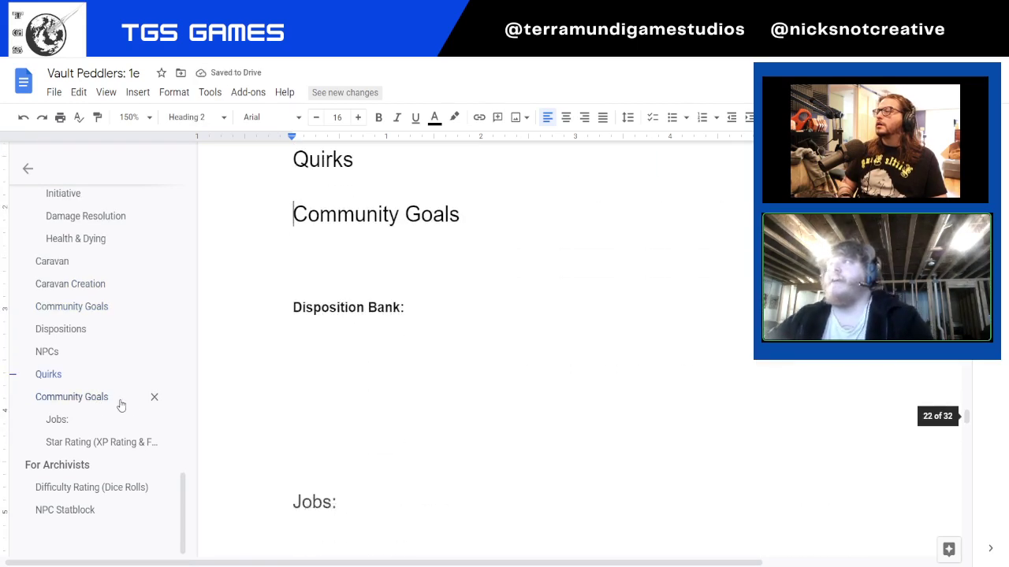
pyautogui.moveTo(462, 217); pyautogui.dragTo(299, 227)
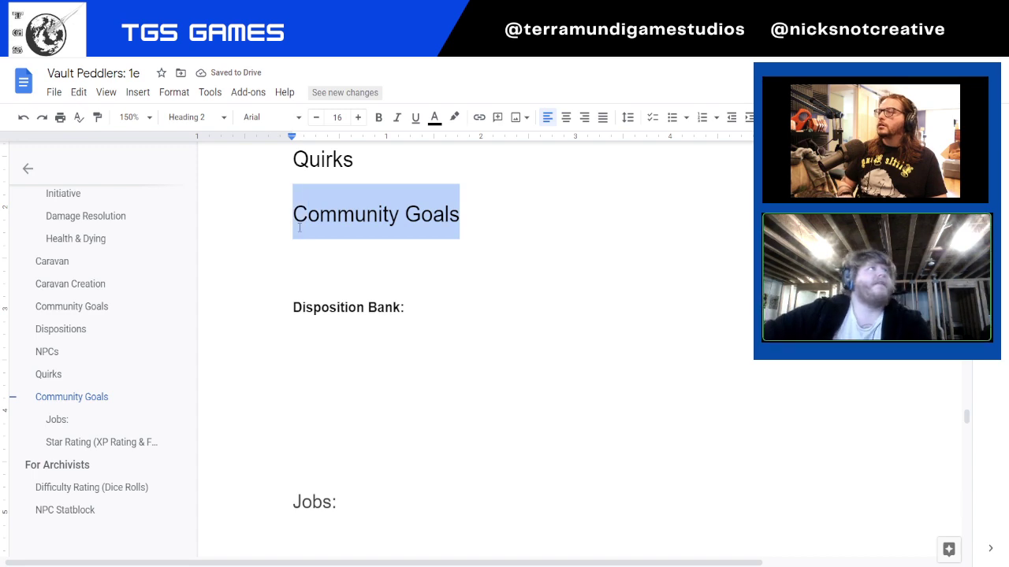
pyautogui.press('BackSpace')
# Change the starting XP in the Caravan Creation resource list to 36XP
pyautogui.scroll(15, 298, 237)
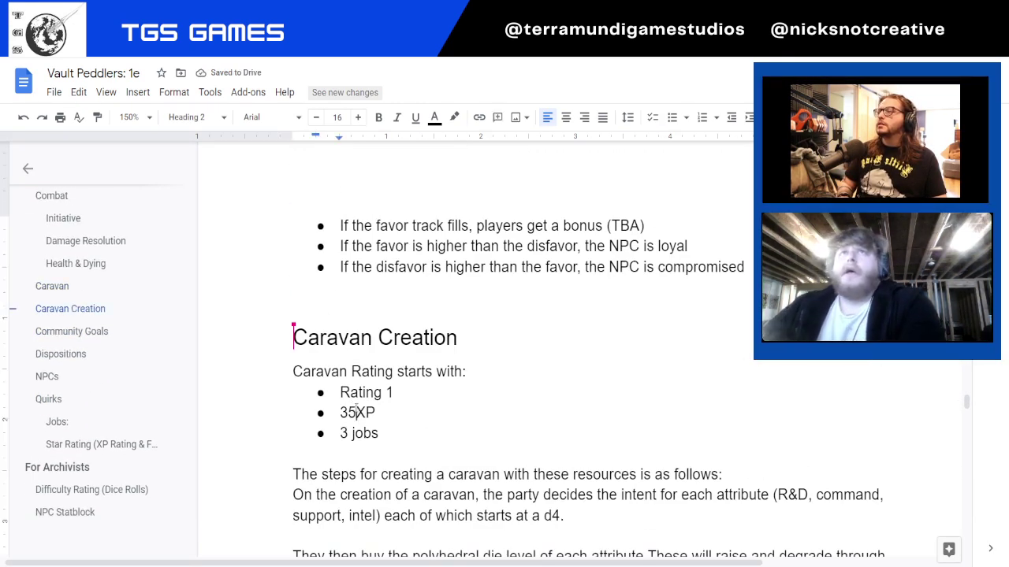
pyautogui.click(357, 412)
pyautogui.press('BackSpace')
pyautogui.write('6')
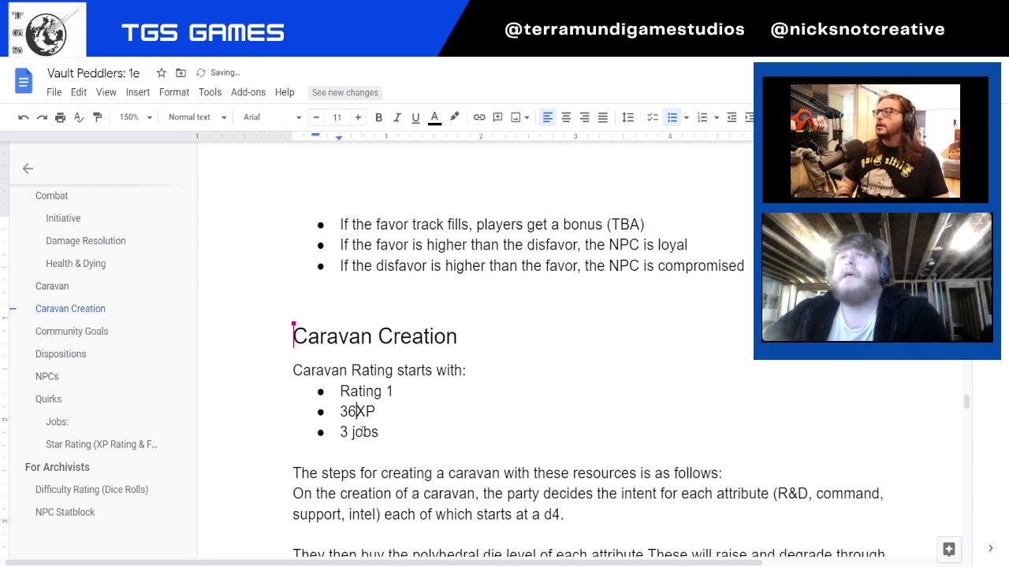
# Insert a Heading 3 reading "Attribute Intent" between the line introducing the caravan creation steps and the first step paragraph
pyautogui.scroll(-2, 359, 414)
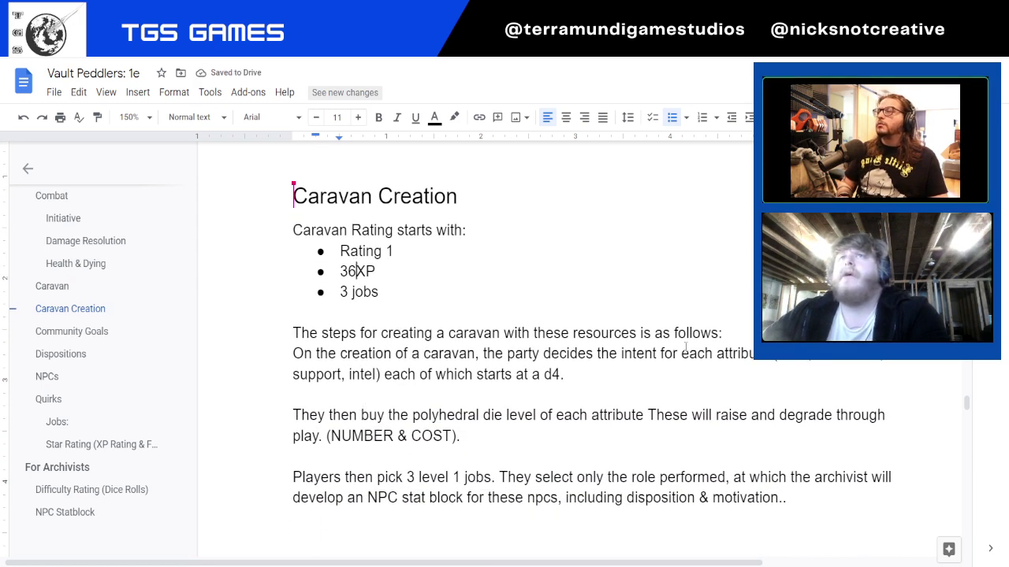
pyautogui.click(736, 335)
pyautogui.press('Return')
pyautogui.press('Return')
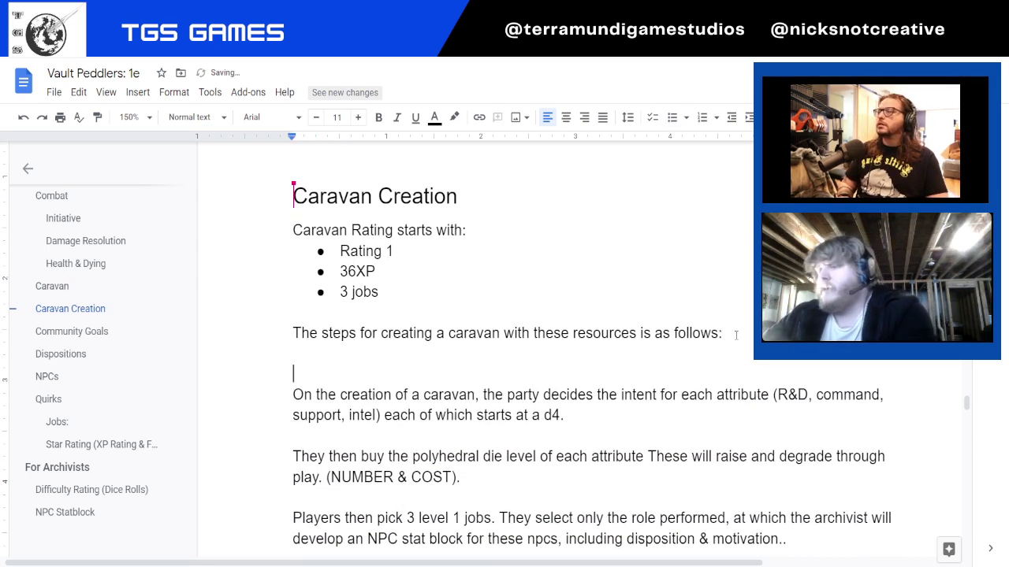
pyautogui.click(195, 117)
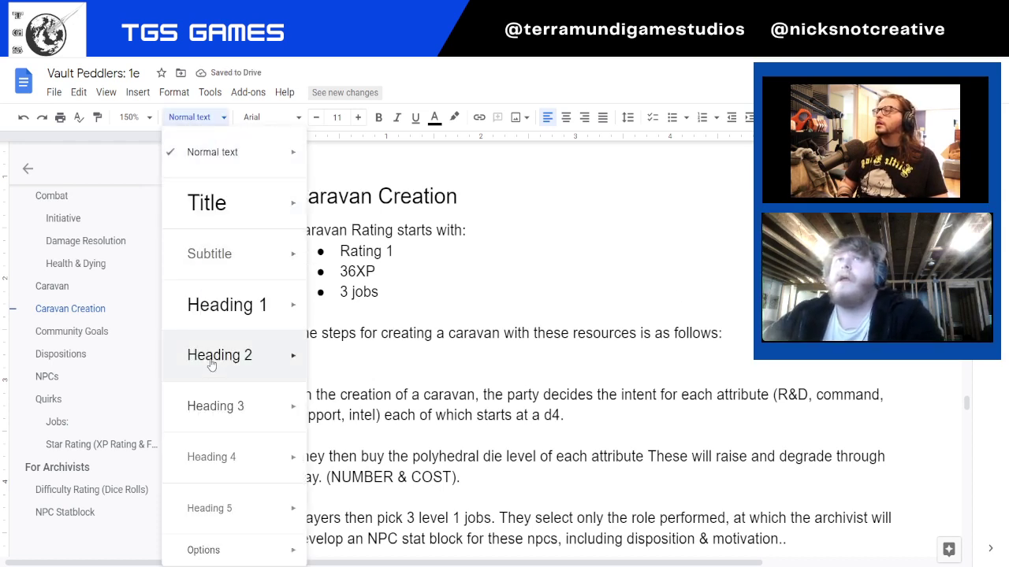
pyautogui.click(209, 408)
pyautogui.write('A')
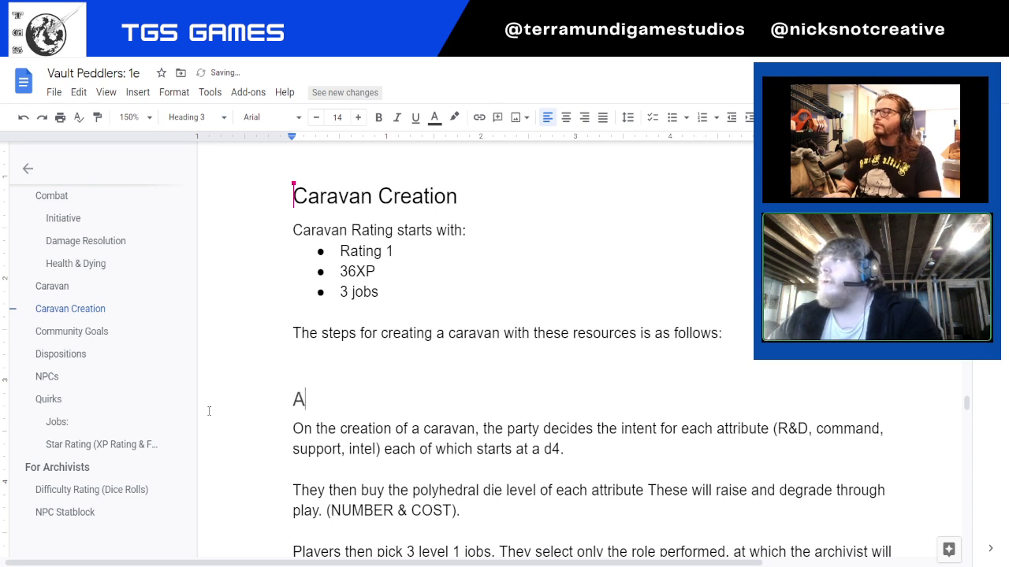
pyautogui.write('ttribute ')
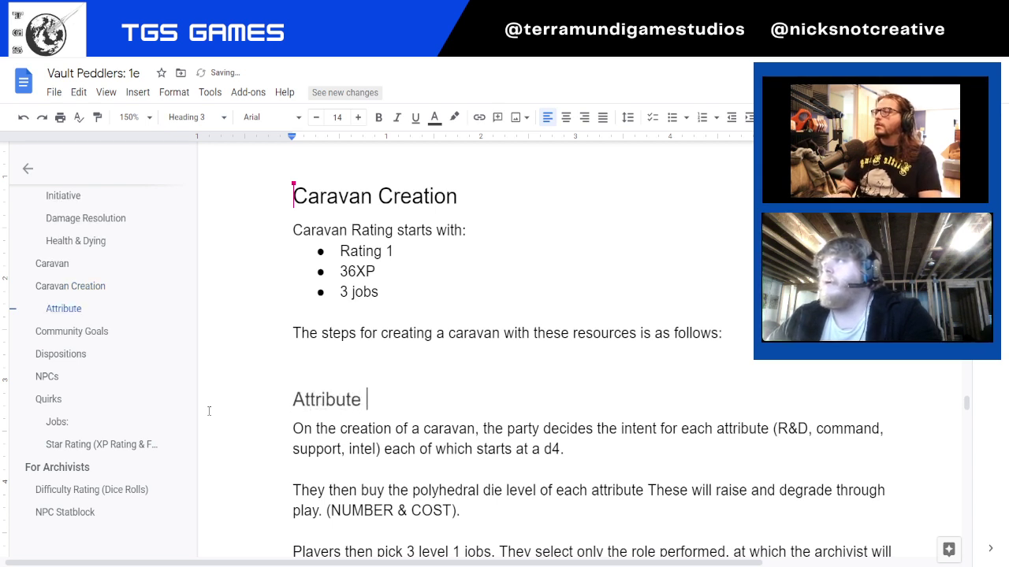
pyautogui.write('Intent')
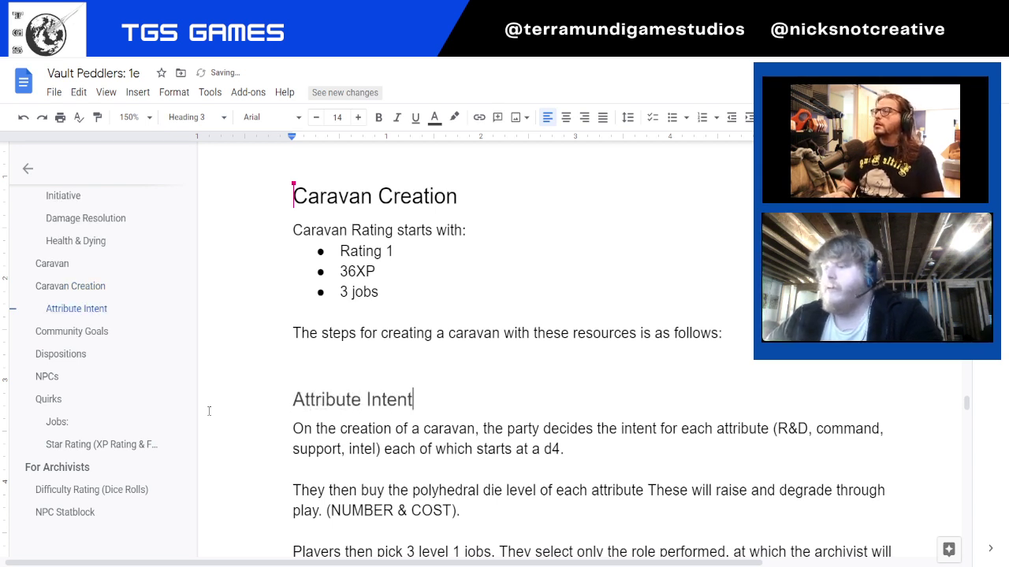
# Insert a Heading 3 reading "Jobs & NPCs" above the paragraph about players picking 3 level 1 jobs
pyautogui.click(425, 472)
pyautogui.scroll(-3, 479, 366)
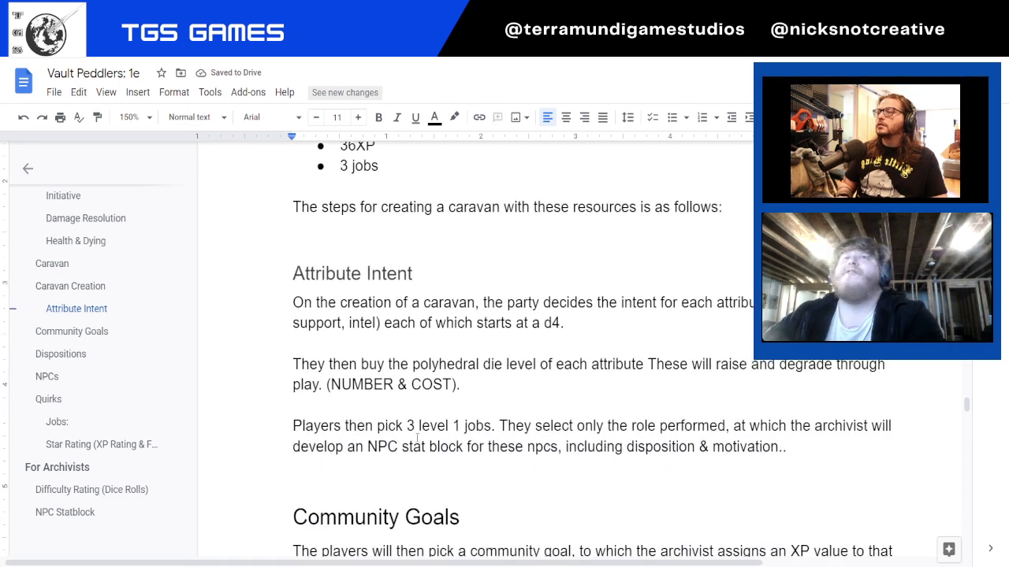
pyautogui.click(479, 366)
pyautogui.press('Return')
pyautogui.press('Return')
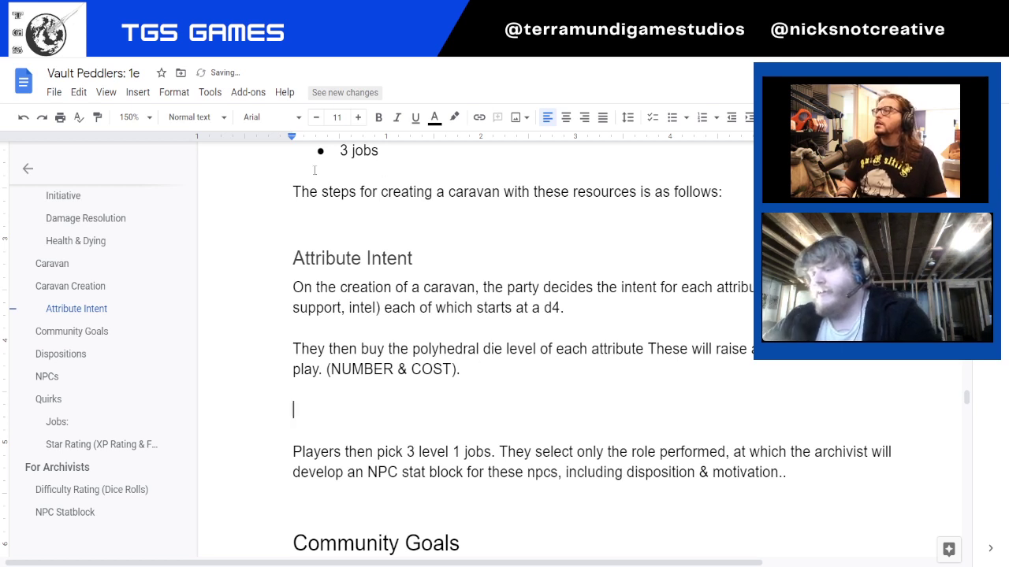
pyautogui.click(195, 118)
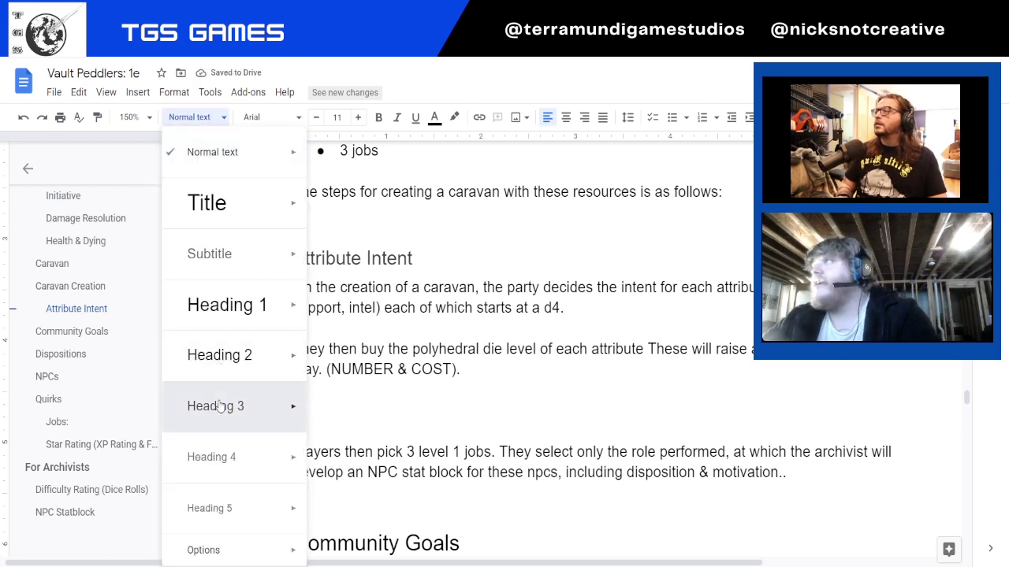
pyautogui.click(220, 407)
pyautogui.write('Jobs & NPOCS')
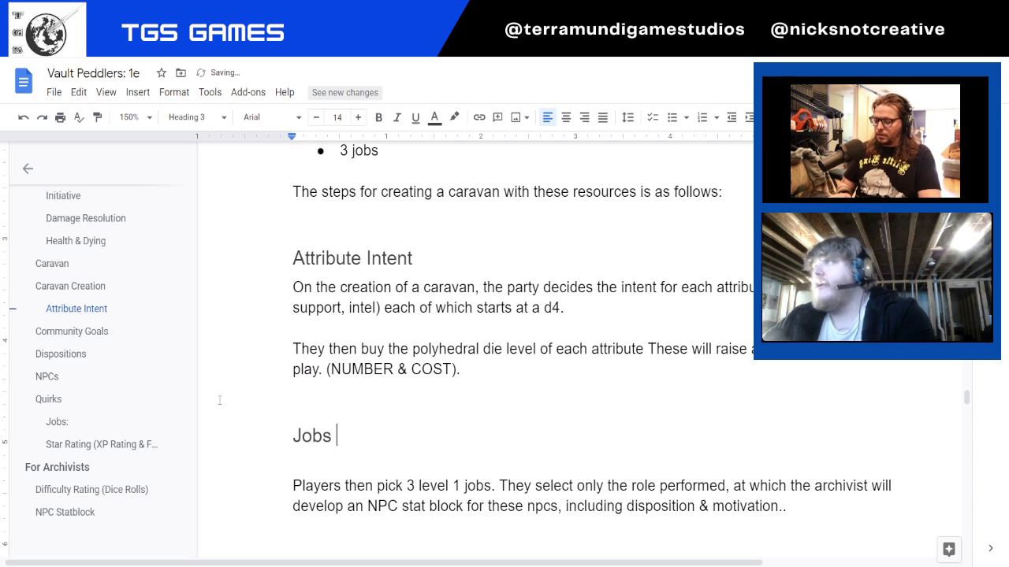
pyautogui.press('BackSpace')
pyautogui.press('BackSpace')
pyautogui.press('BackSpace')
pyautogui.write('CS')
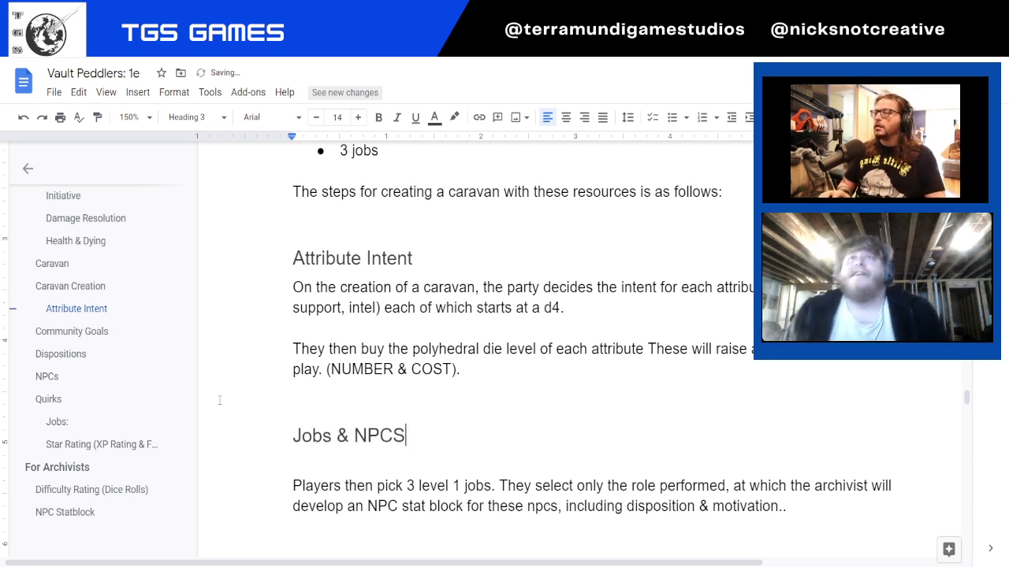
pyautogui.press('BackSpace')
pyautogui.write('s')
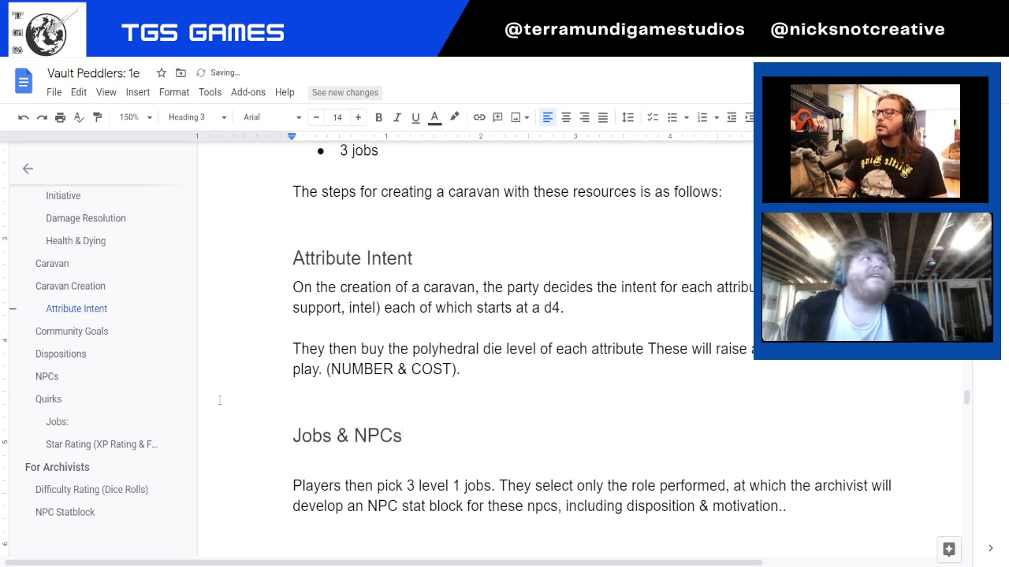
# Remove the blank line below the Jobs & NPCs heading and the one above the Attribute Intent heading
pyautogui.click(359, 470)
pyautogui.click(356, 462)
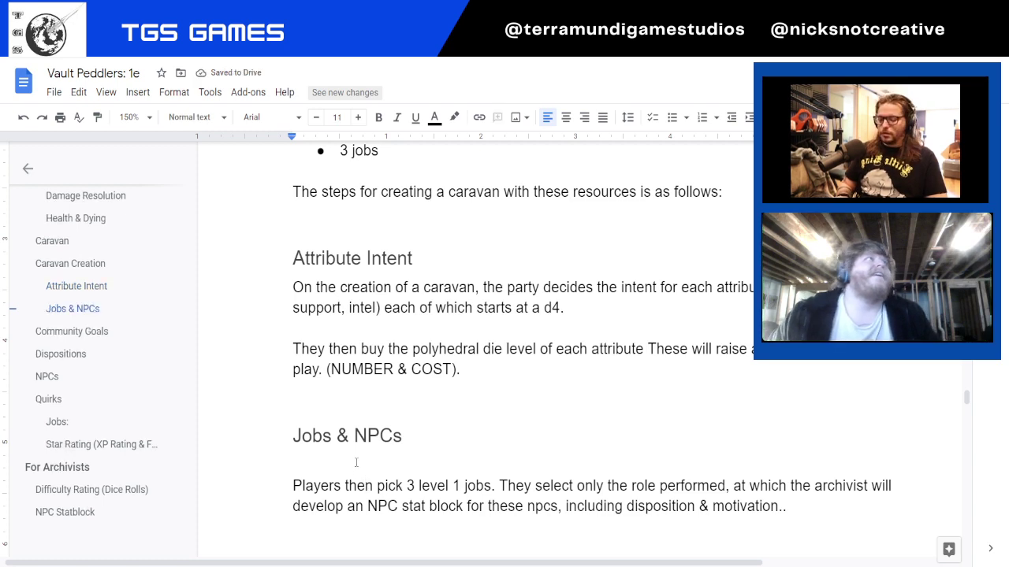
pyautogui.press('BackSpace')
pyautogui.scroll(1, 349, 420)
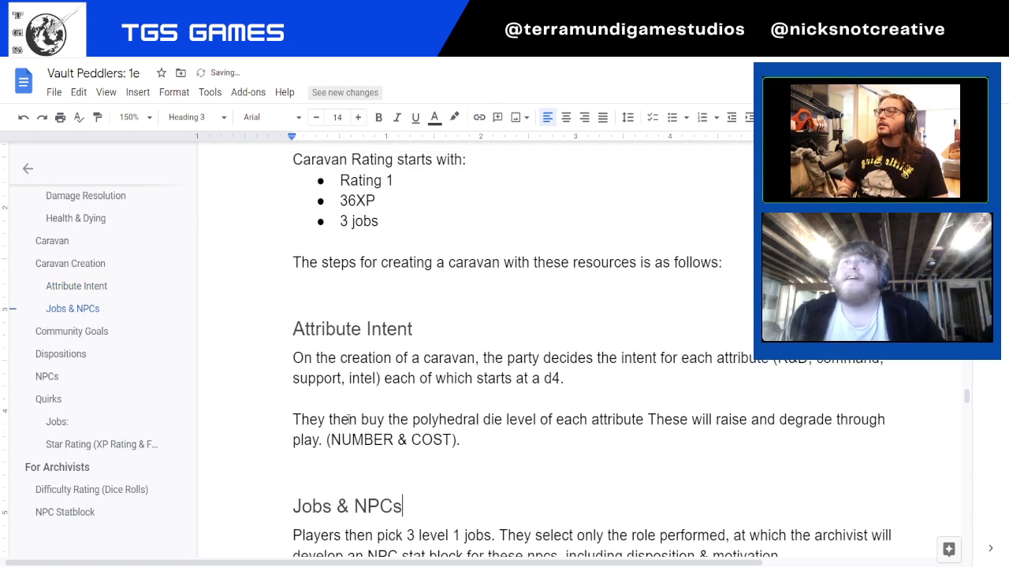
pyautogui.scroll(2, 349, 420)
pyautogui.click(355, 435)
pyautogui.press('BackSpace')
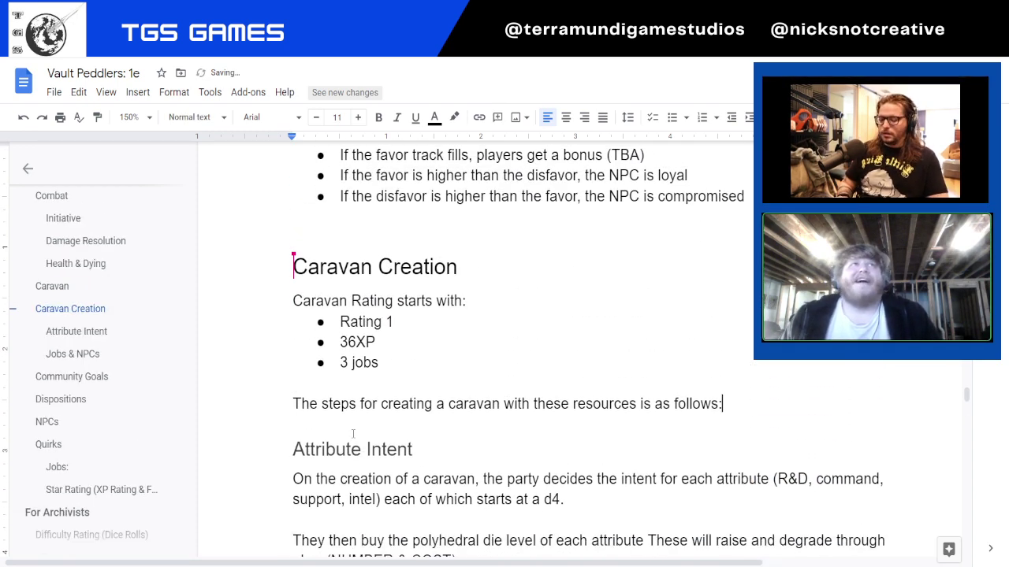
# Change the Community Goals heading to Heading 3 and remove the blank line above it
pyautogui.scroll(-5, 353, 433)
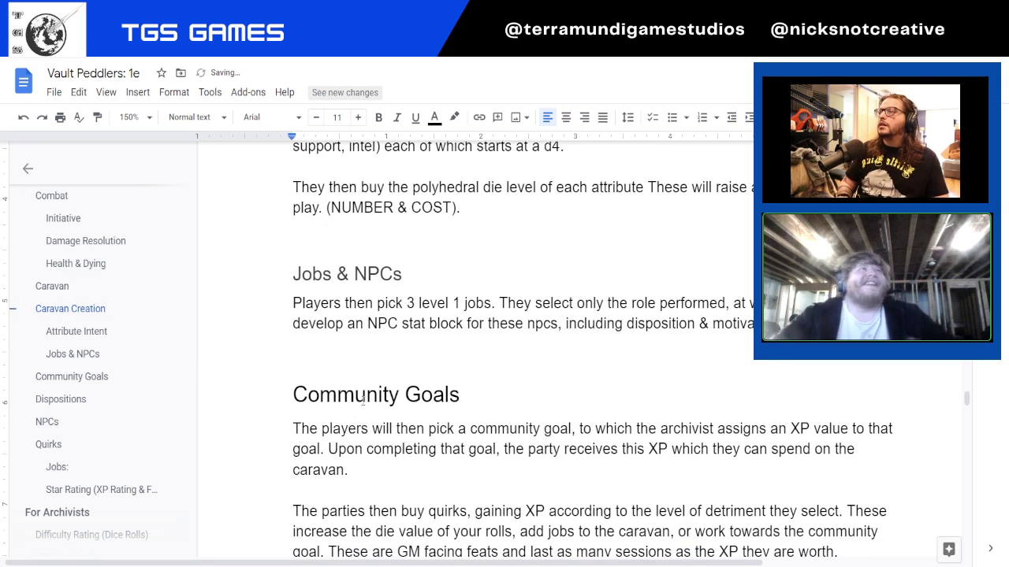
pyautogui.click(354, 273)
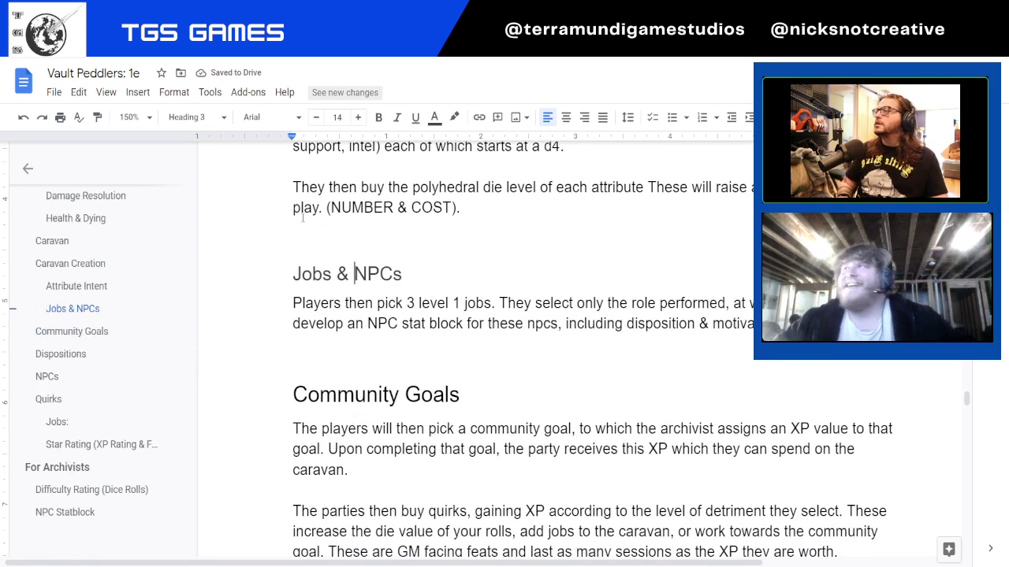
pyautogui.click(354, 394)
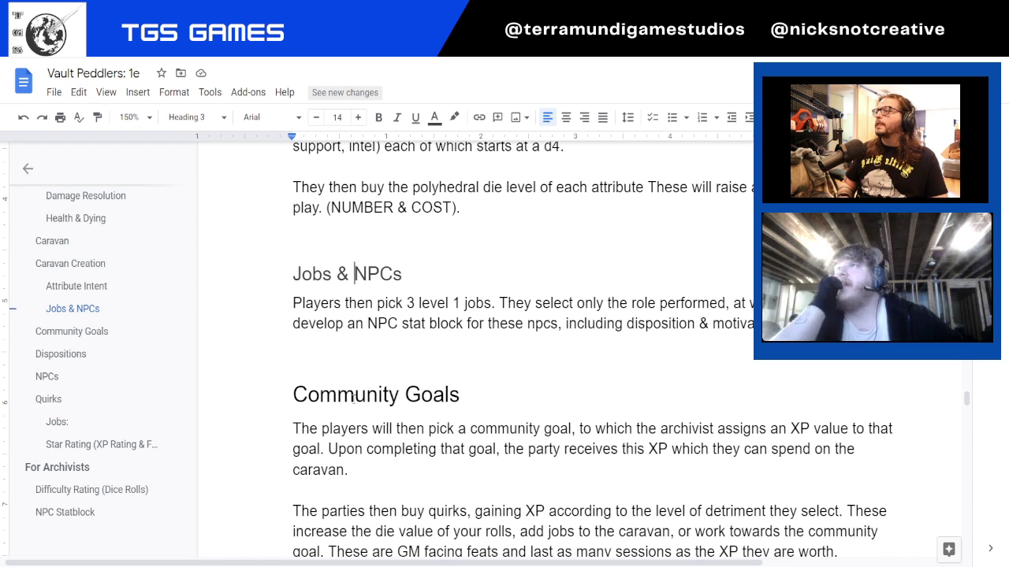
pyautogui.click(207, 117)
pyautogui.click(224, 406)
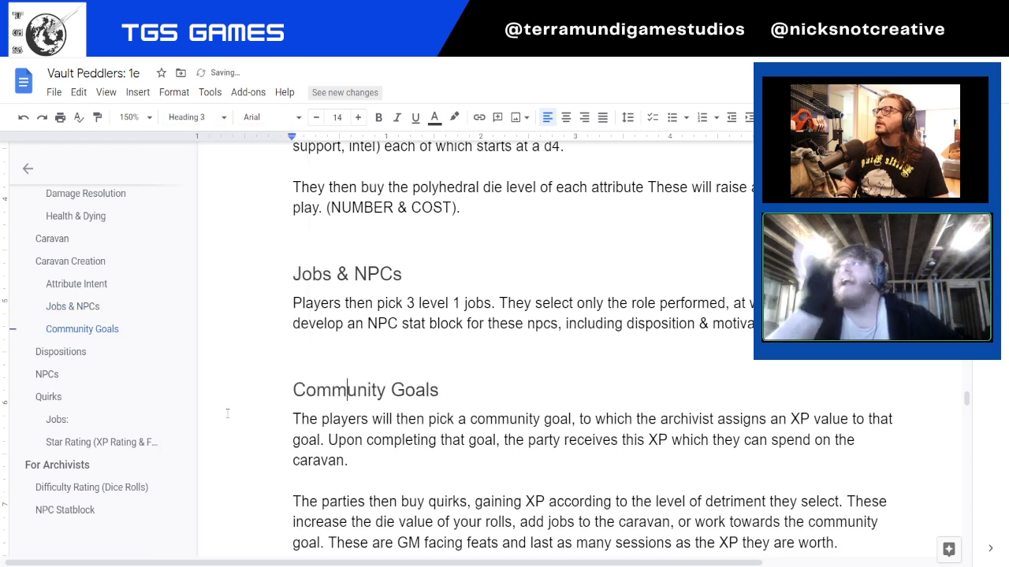
pyautogui.click(348, 354)
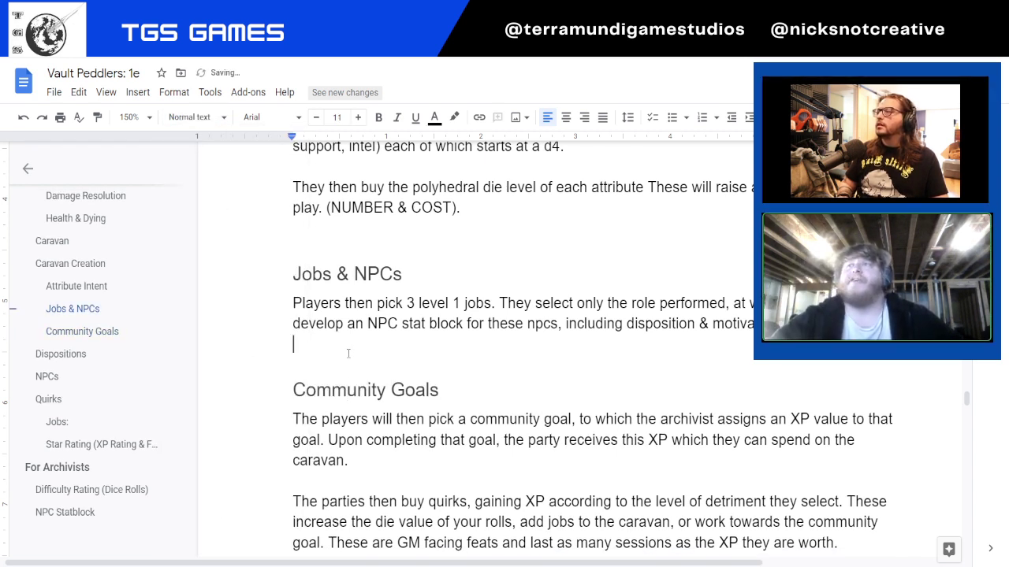
pyautogui.press('Delete')
pyautogui.scroll(-3, 348, 354)
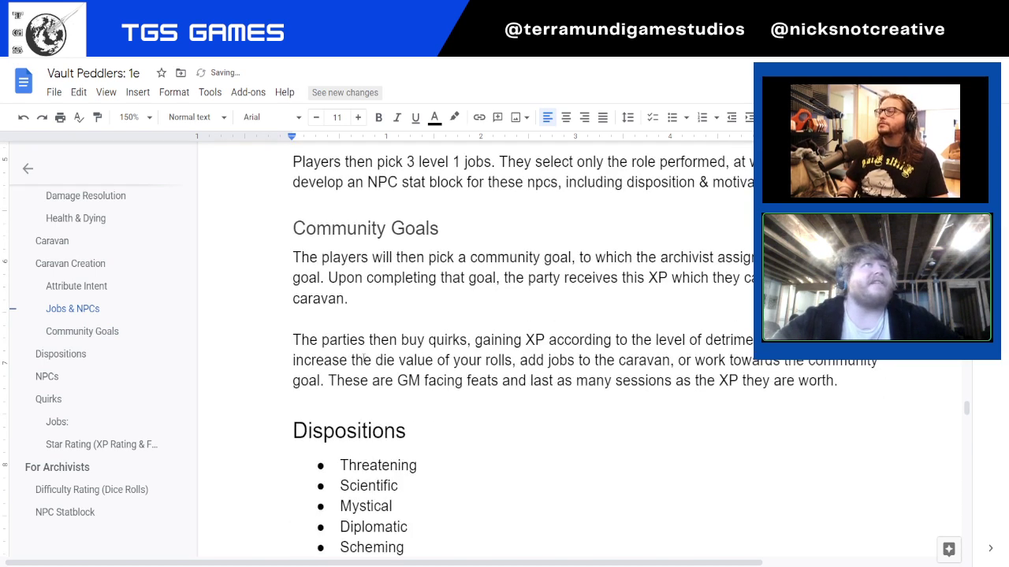
# Switch to the VaultPeddlers_Carvan-Sheets_1e spreadsheet and set the dispositions to Mystical for Intel, Diplomatic for Support, Science for Command and Threatening for R&D
pyautogui.hotkey('ctrl', 'Tab')
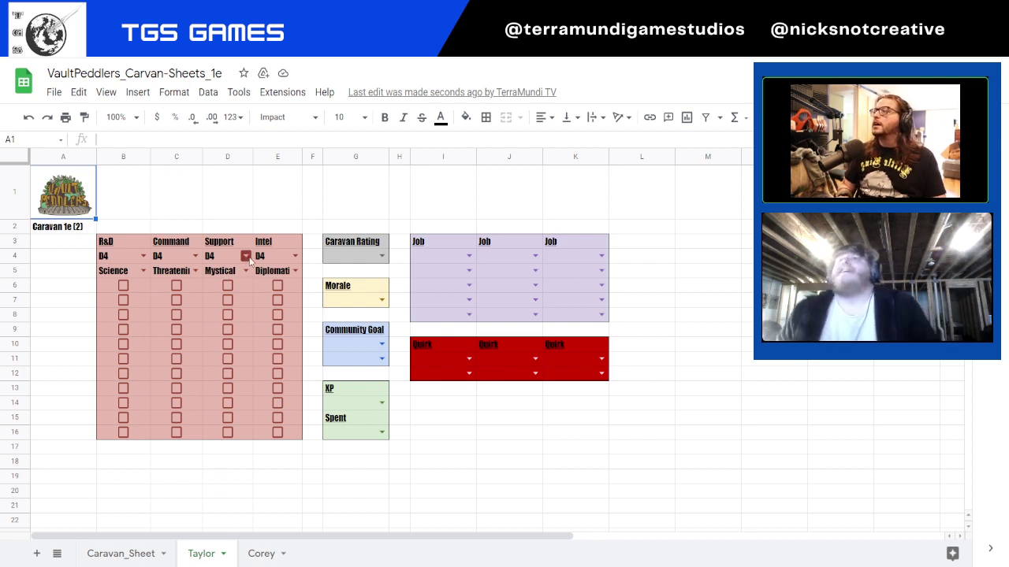
pyautogui.click(274, 273)
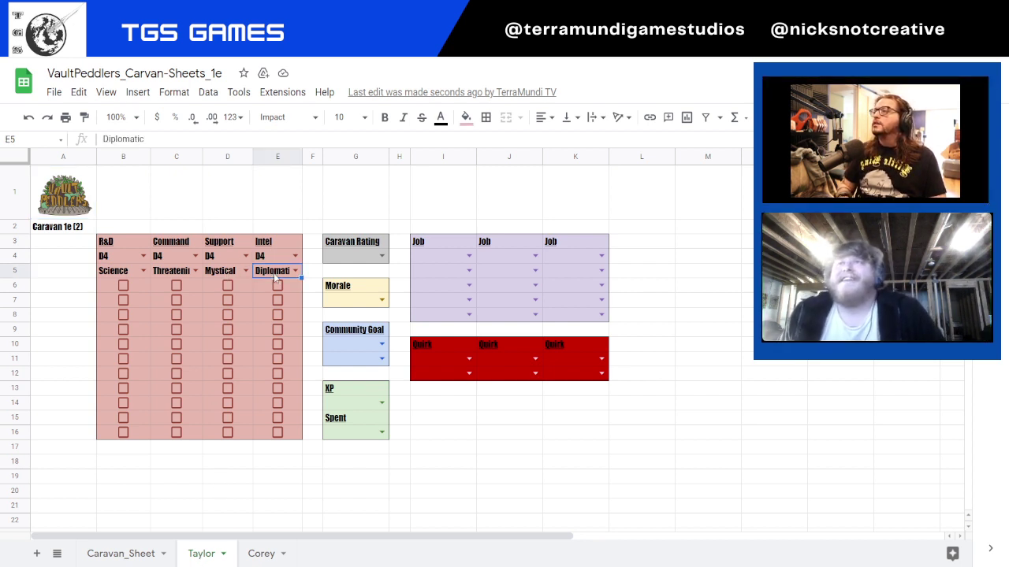
pyautogui.click(295, 271)
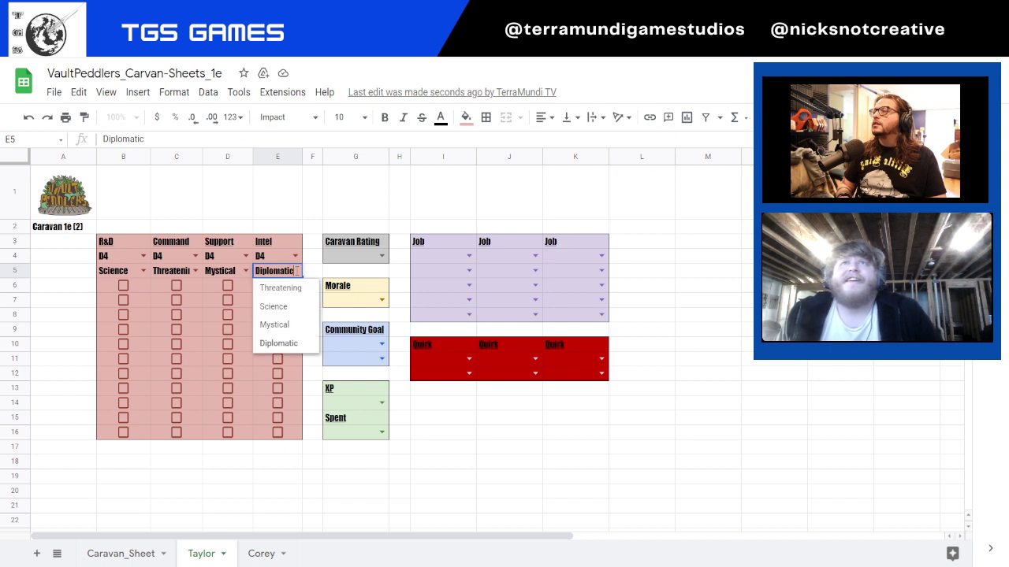
pyautogui.click(275, 325)
pyautogui.click(228, 343)
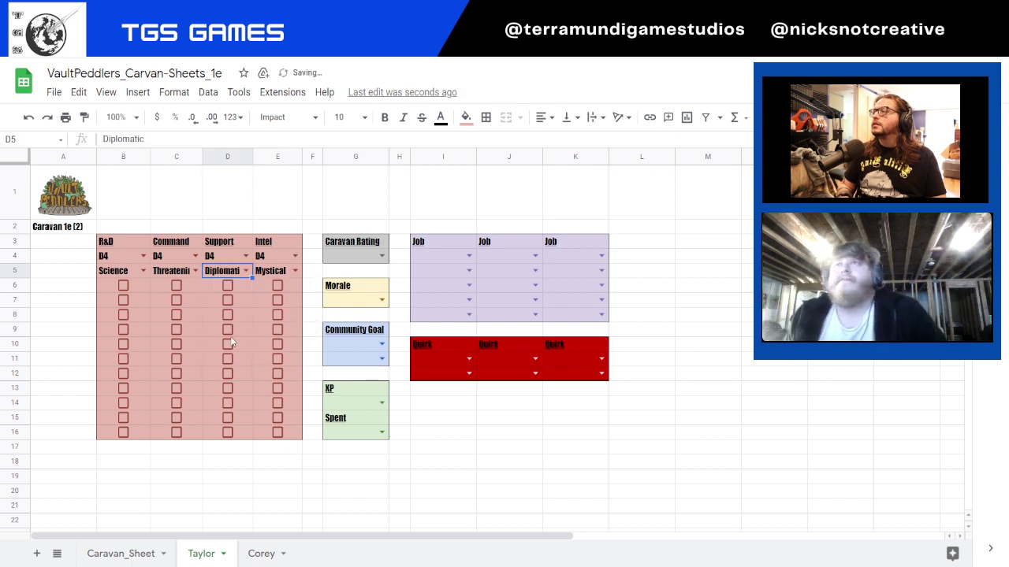
pyautogui.click(195, 270)
pyautogui.click(189, 307)
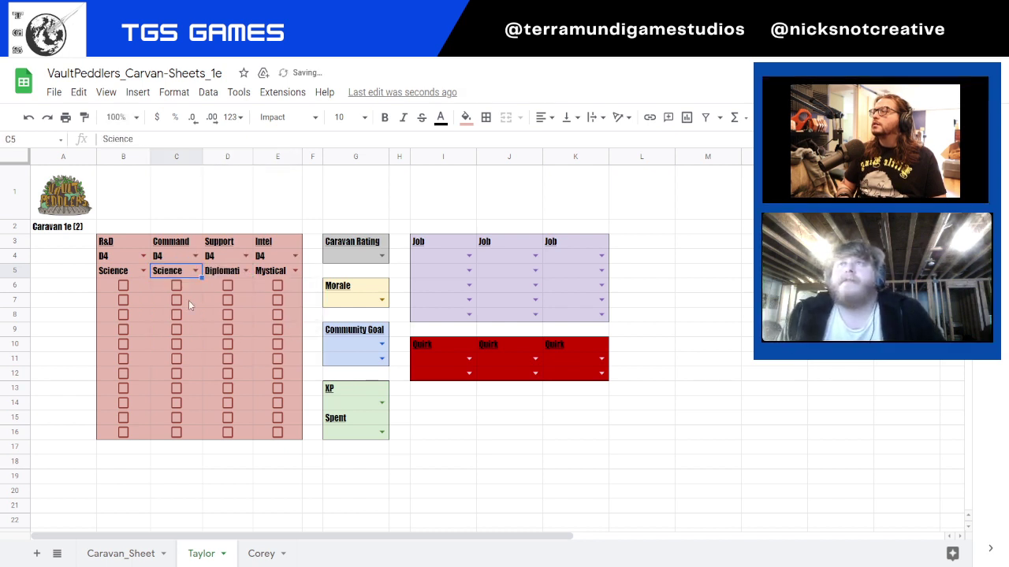
pyautogui.click(143, 270)
pyautogui.click(136, 290)
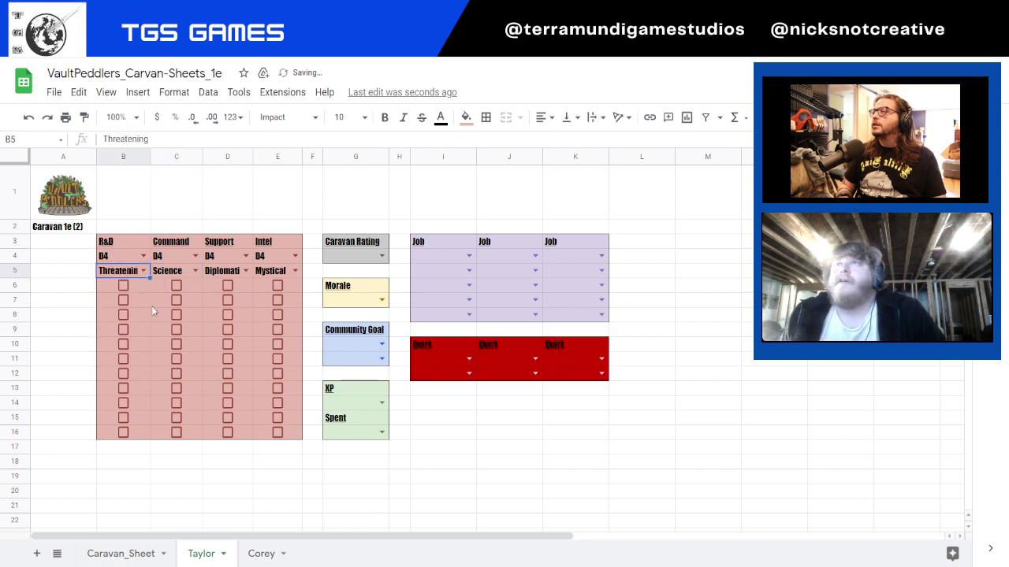
# Switch to the Vault Peddlers: 1e document and start a bulleted list below the polyhedral die level paragraph with "D6= 6points"
pyautogui.hotkey('ctrl', 'Tab')
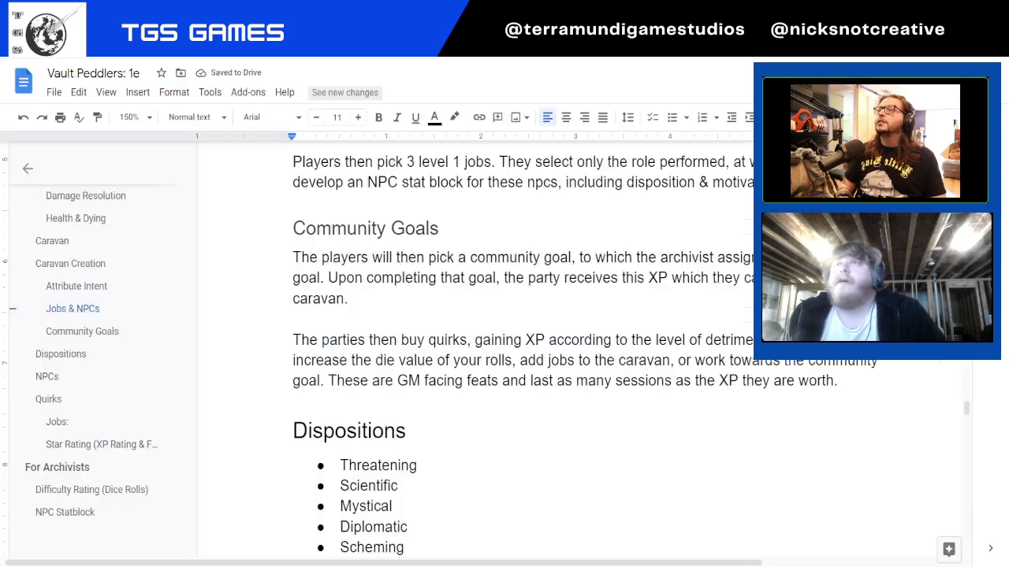
pyautogui.click(71, 309)
pyautogui.scroll(4, 423, 356)
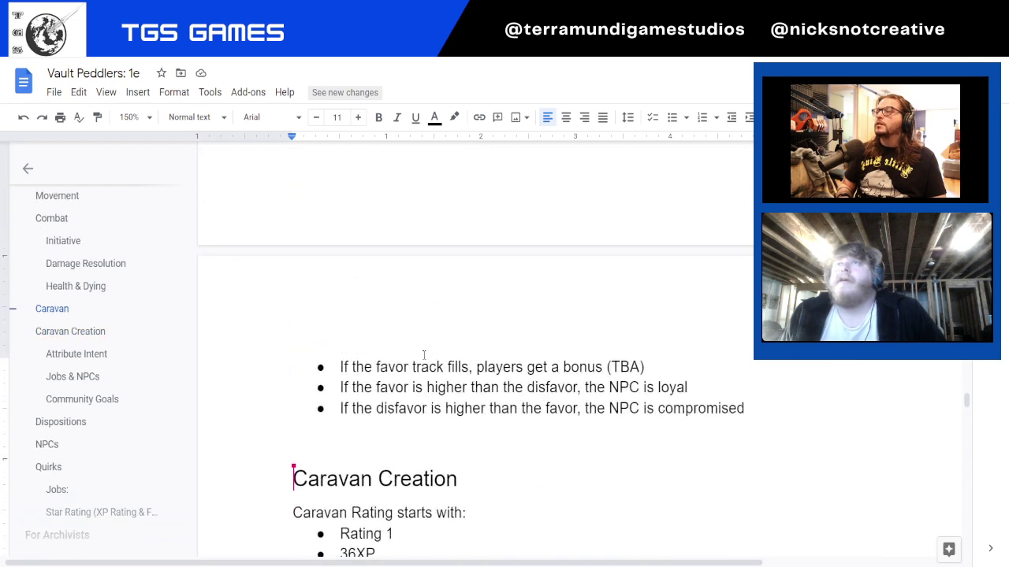
pyautogui.scroll(-3, 423, 355)
pyautogui.scroll(-3, 423, 356)
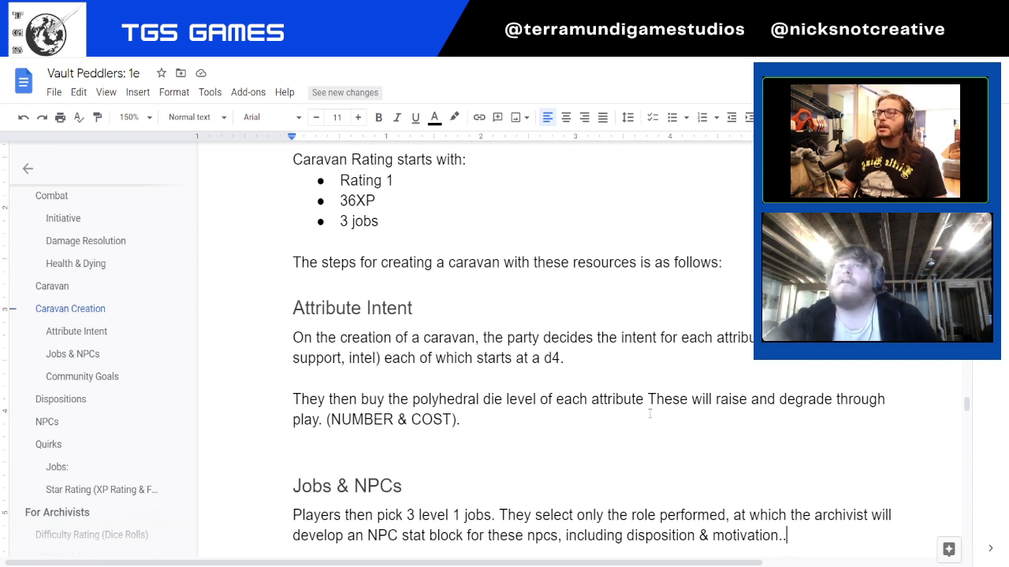
pyautogui.click(343, 452)
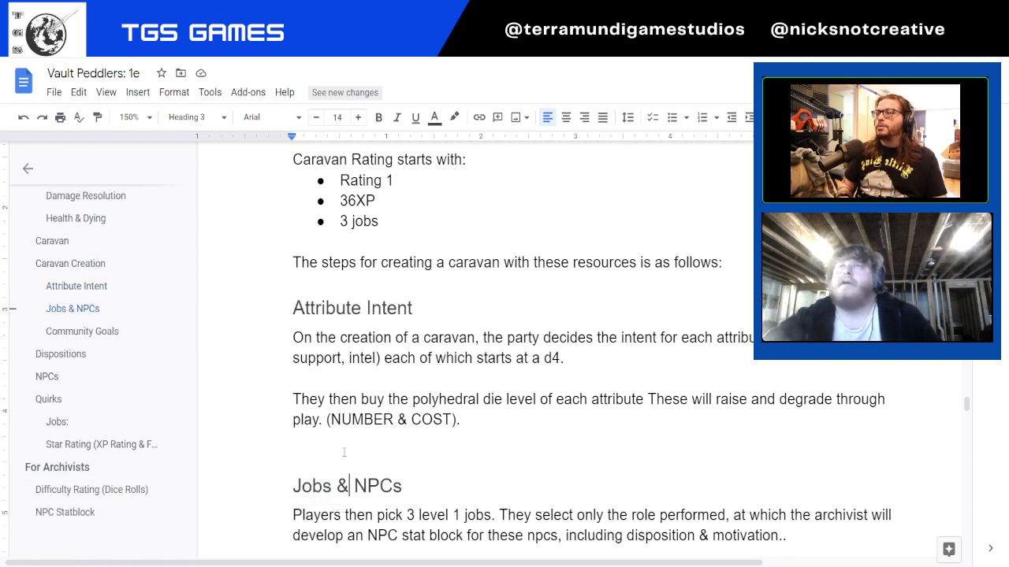
pyautogui.click(327, 446)
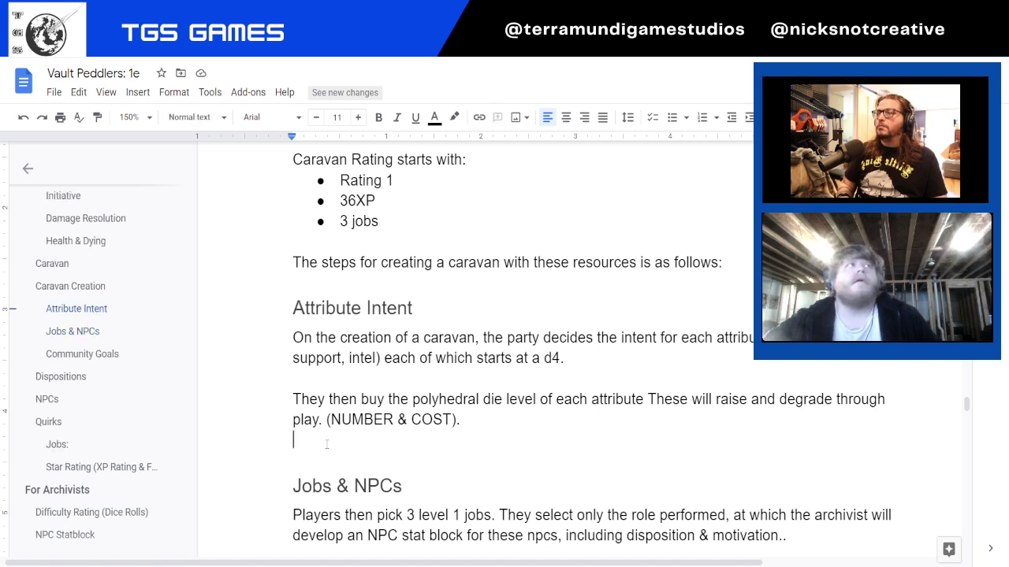
pyautogui.press('BackSpace')
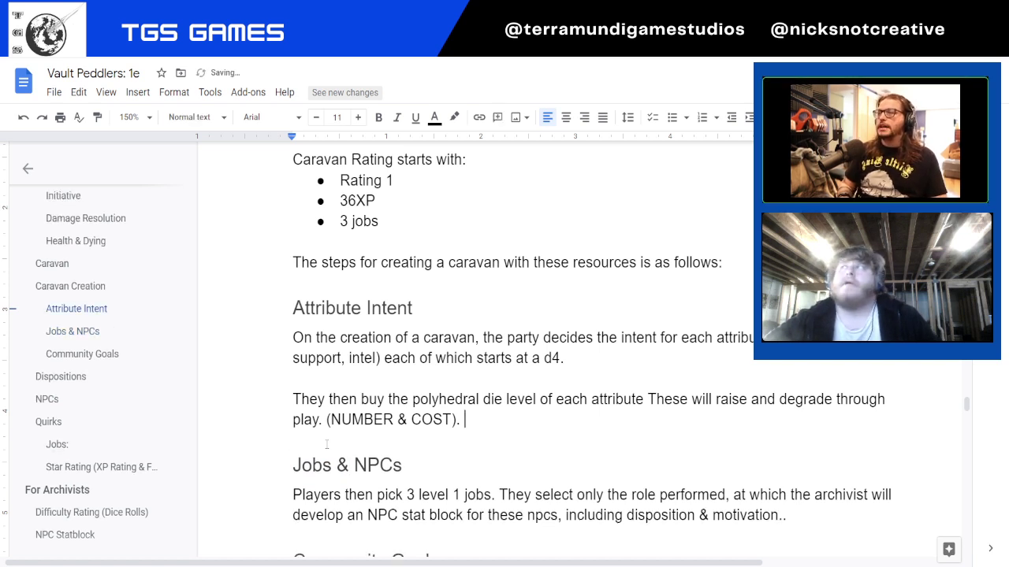
pyautogui.press('Return')
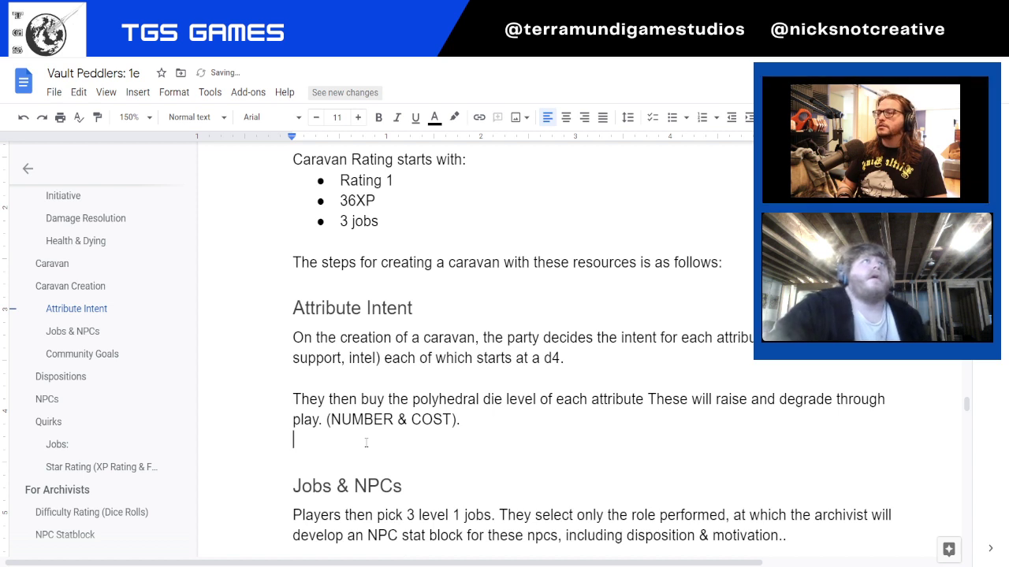
pyautogui.click(672, 117)
pyautogui.write('D$')
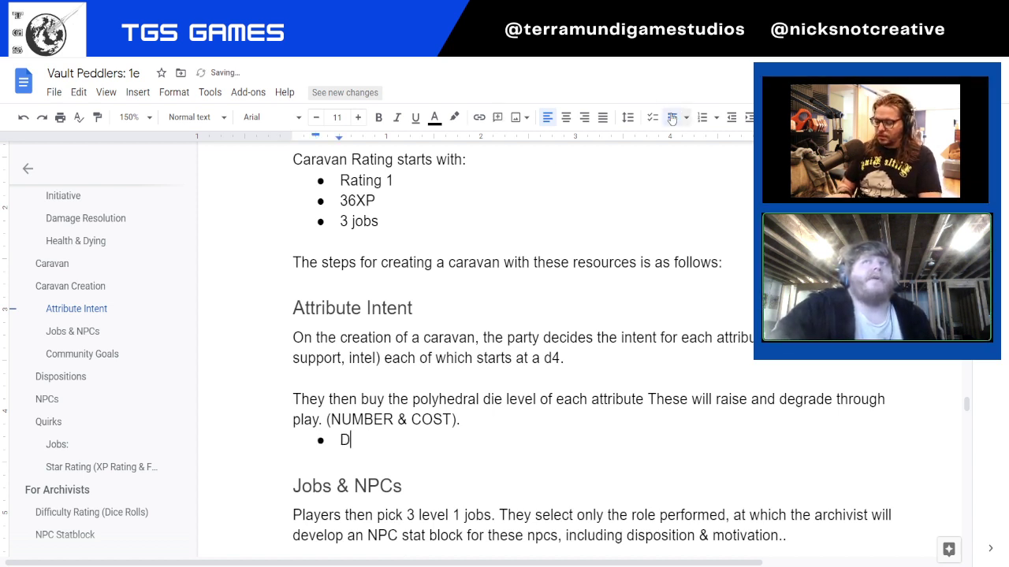
pyautogui.press('BackSpace')
pyautogui.press('BackSpace')
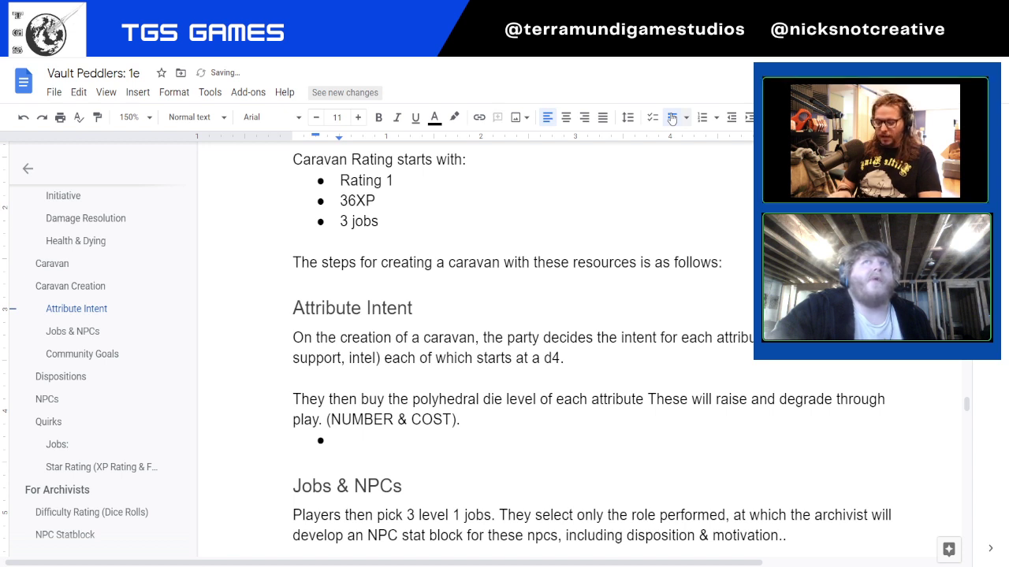
pyautogui.write('D6= ')
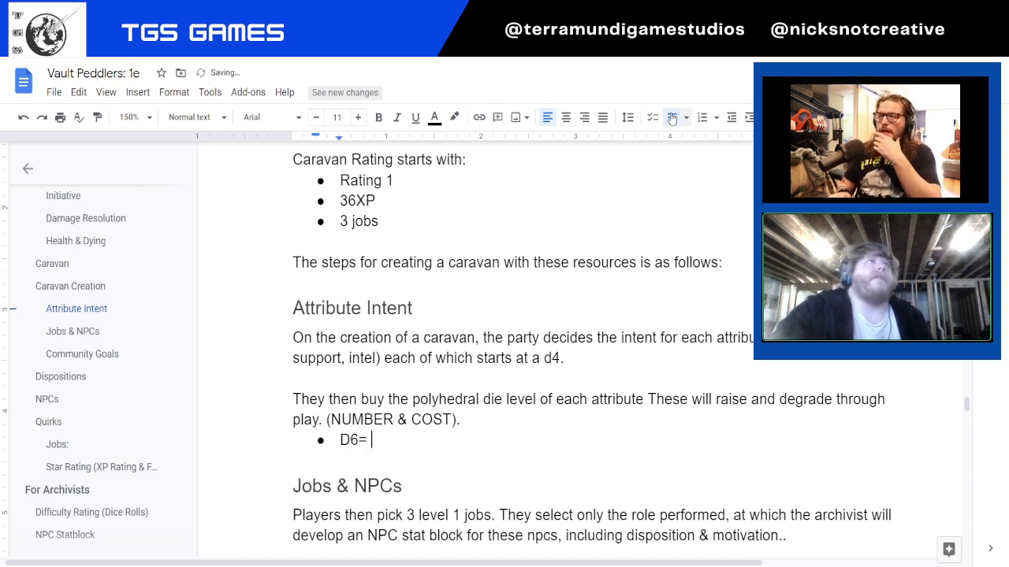
pyautogui.write('6 ')
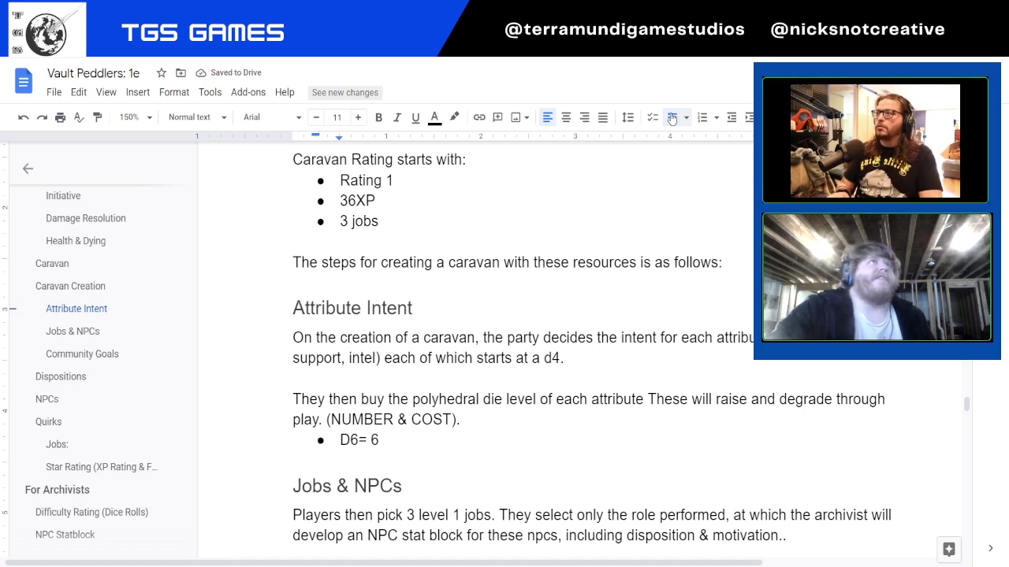
pyautogui.write('points')
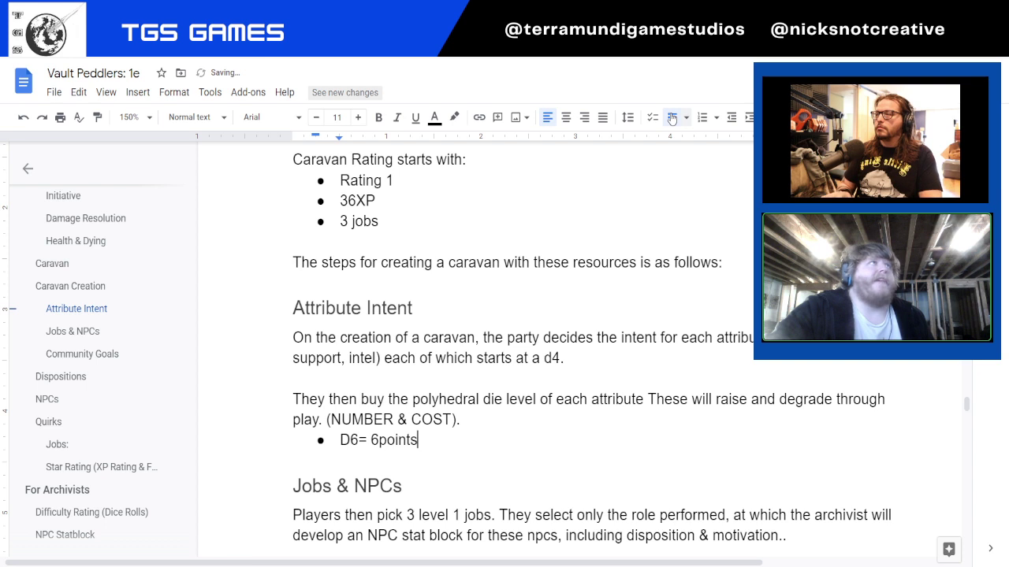
# Add a second bullet reading "D8=8 points" to the die cost list under Attribute Intent
pyautogui.press('Return')
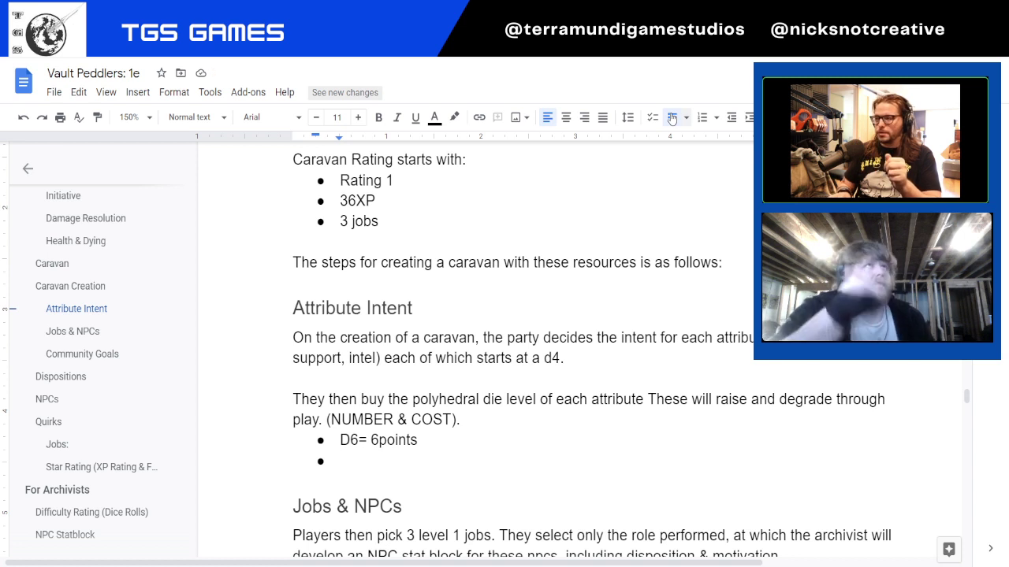
pyautogui.write('d8')
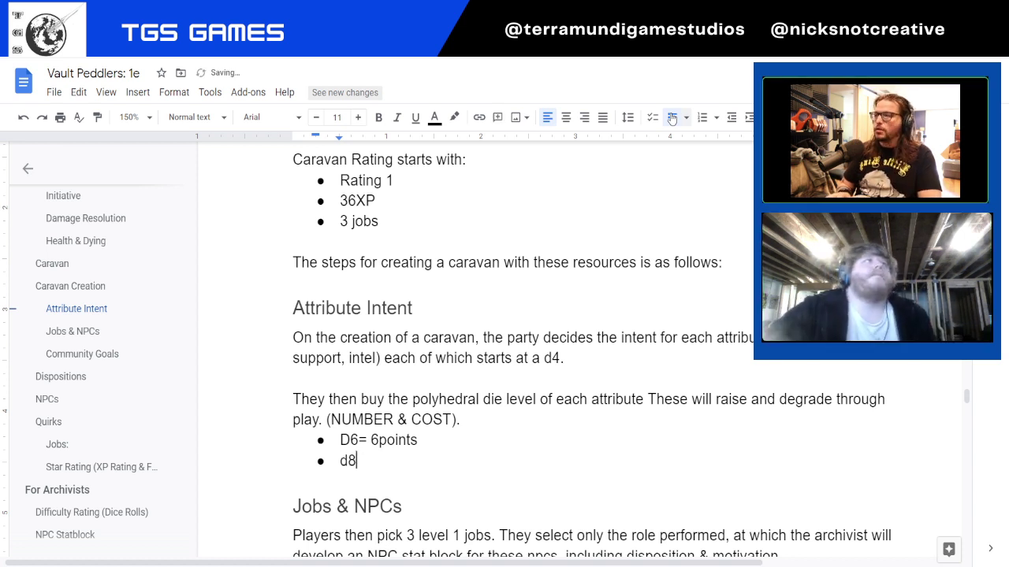
pyautogui.press('BackSpace')
pyautogui.press('BackSpace')
pyautogui.write('D8-')
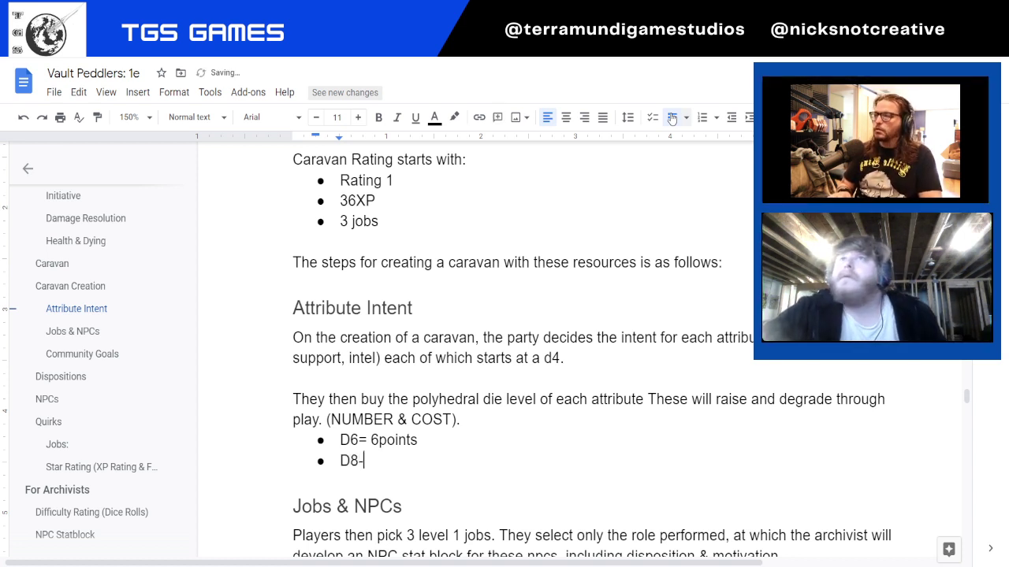
pyautogui.press('BackSpace')
pyautogui.write('=')
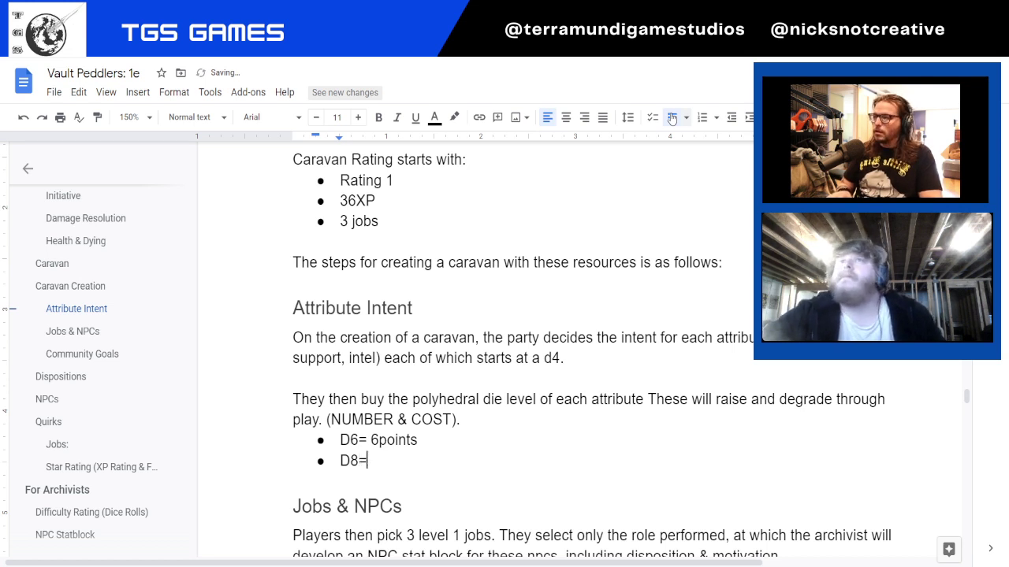
pyautogui.write('8 ')
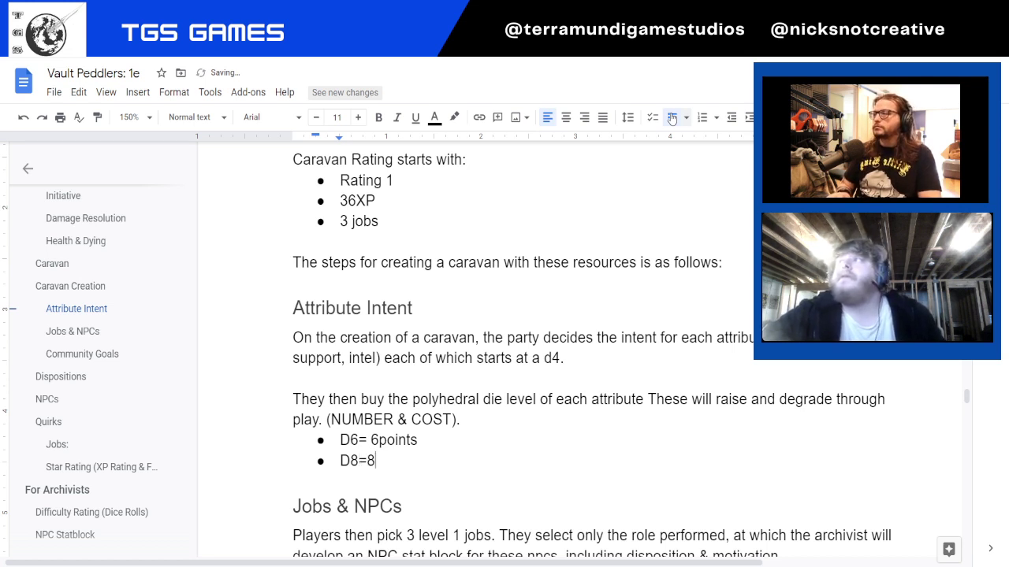
pyautogui.write(' poin')
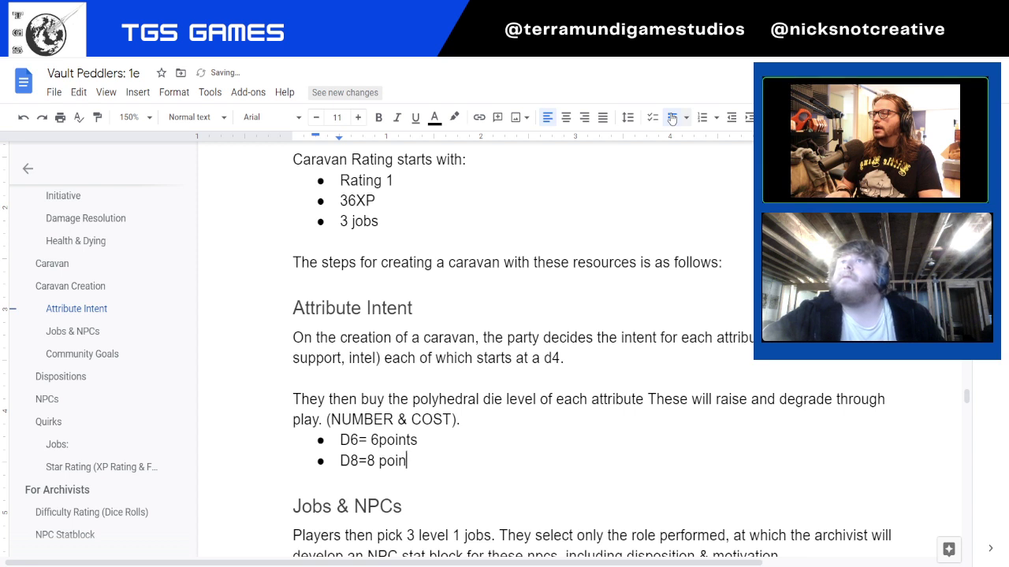
pyautogui.write('ts')
# Add the bullets "D10 = 20 points" and "D12 = 24 points" to the end of the die cost list
pyautogui.press('Return')
pyautogui.write('D10')
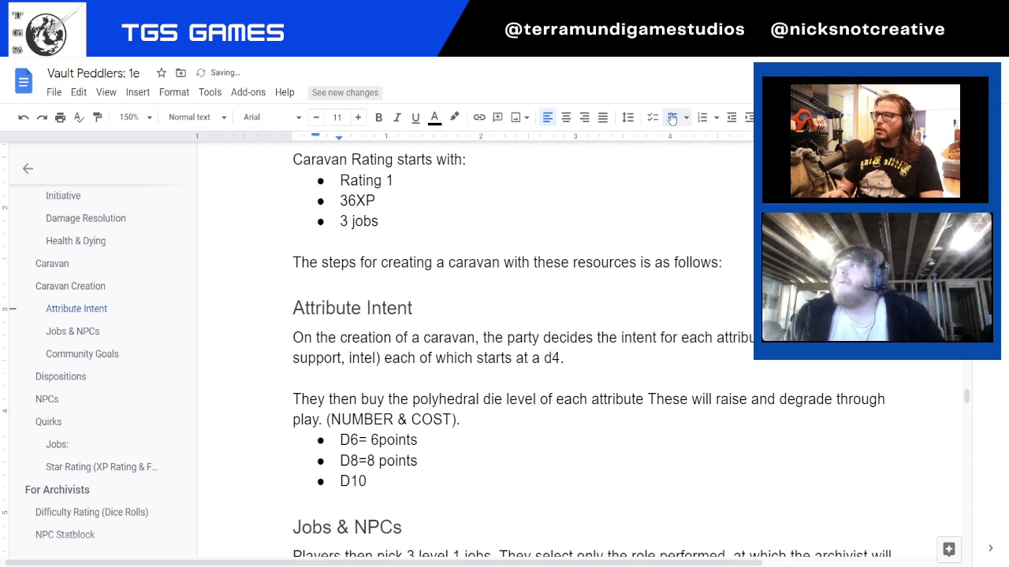
pyautogui.write(' =')
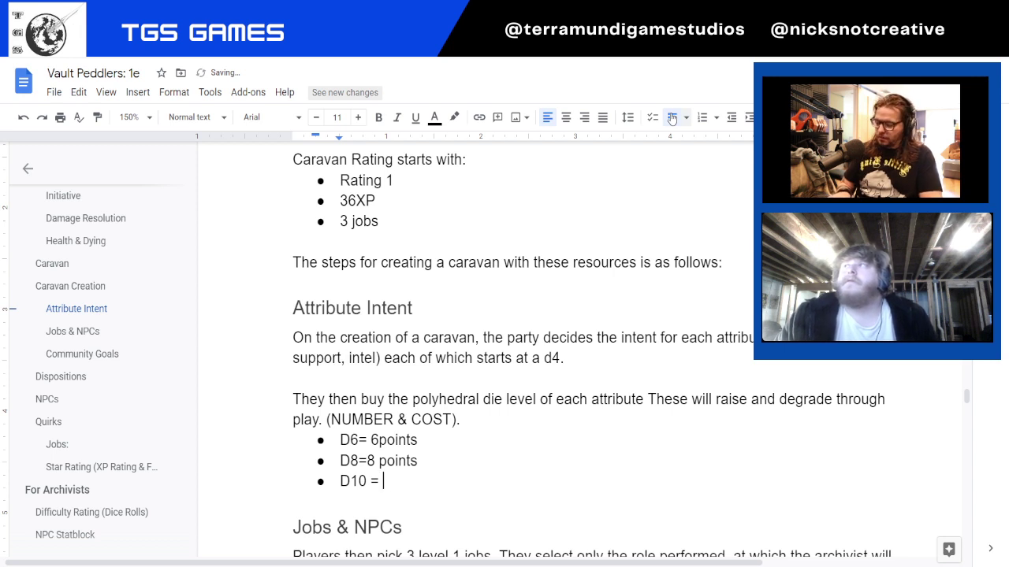
pyautogui.write(' 20 points')
pyautogui.press('Return')
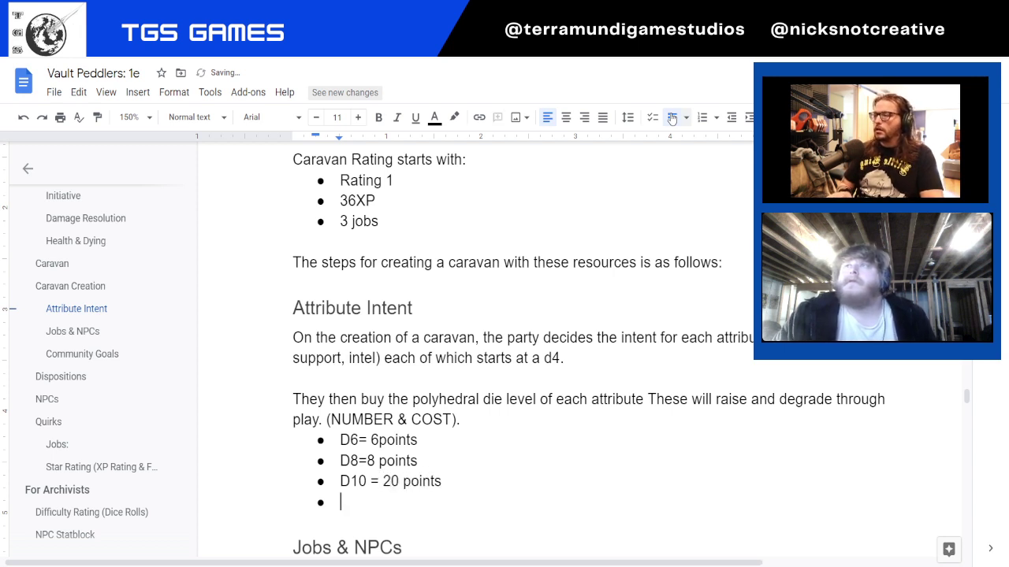
pyautogui.write('D12 = ')
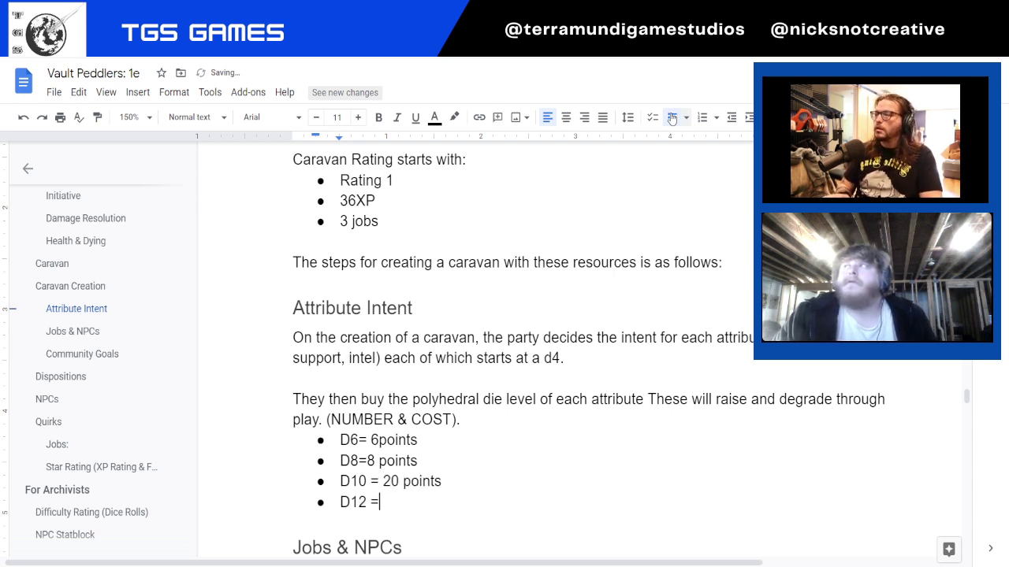
pyautogui.write('24 points')
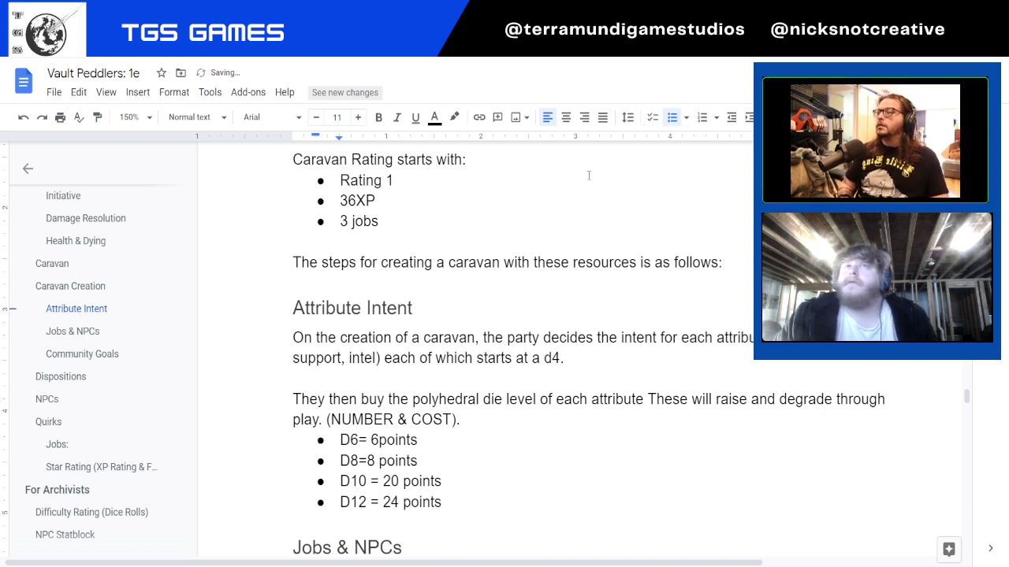
# Switch to the VaultPeddlers_Carvan-Sheets_1e spreadsheet and set the attribute dice to D6 for R&D, Command and Intel and D8 for Support
pyautogui.hotkey('alt', 'Tab')
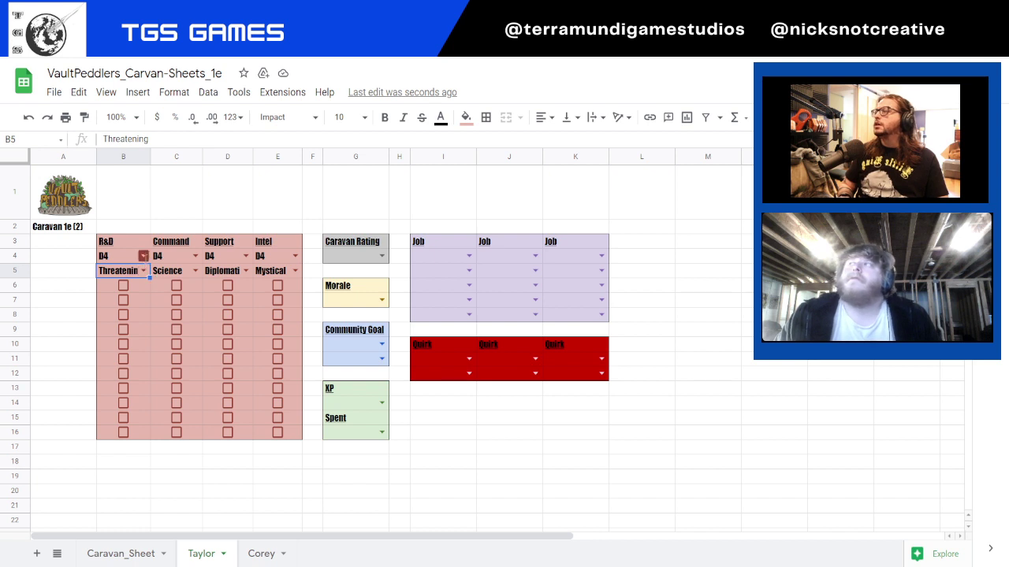
pyautogui.click(144, 257)
pyautogui.click(128, 292)
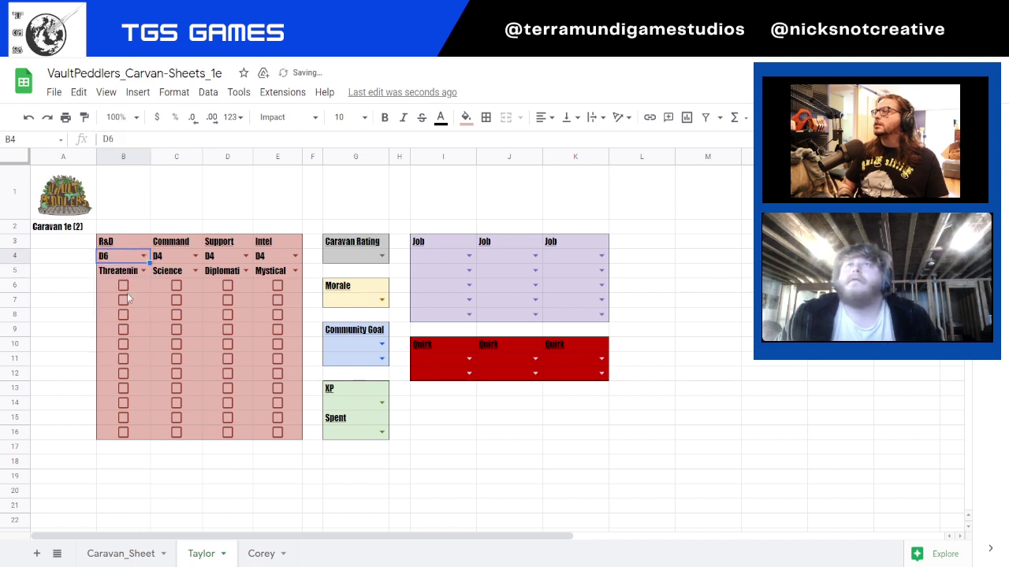
pyautogui.click(195, 258)
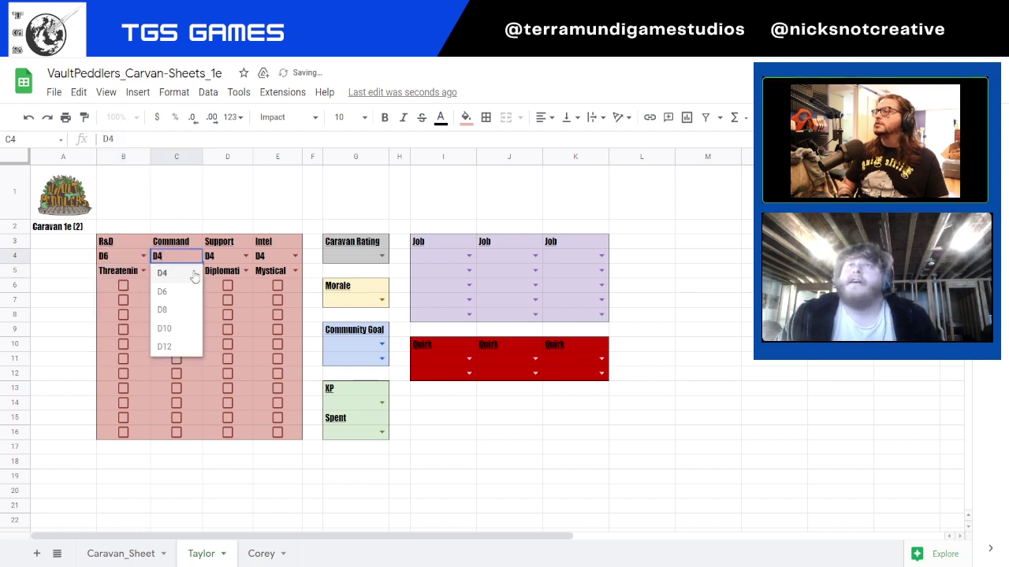
pyautogui.click(183, 292)
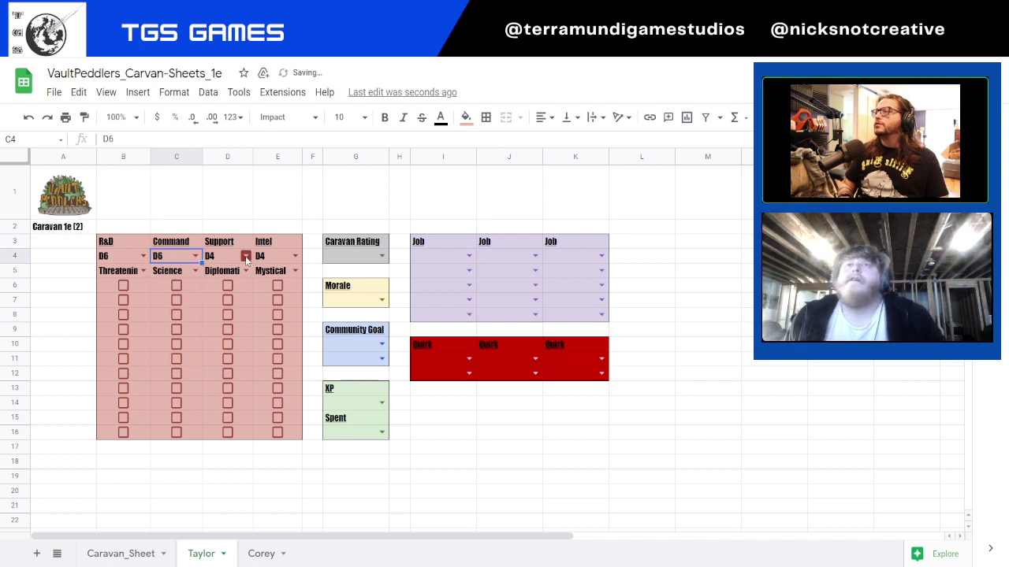
pyautogui.click(246, 259)
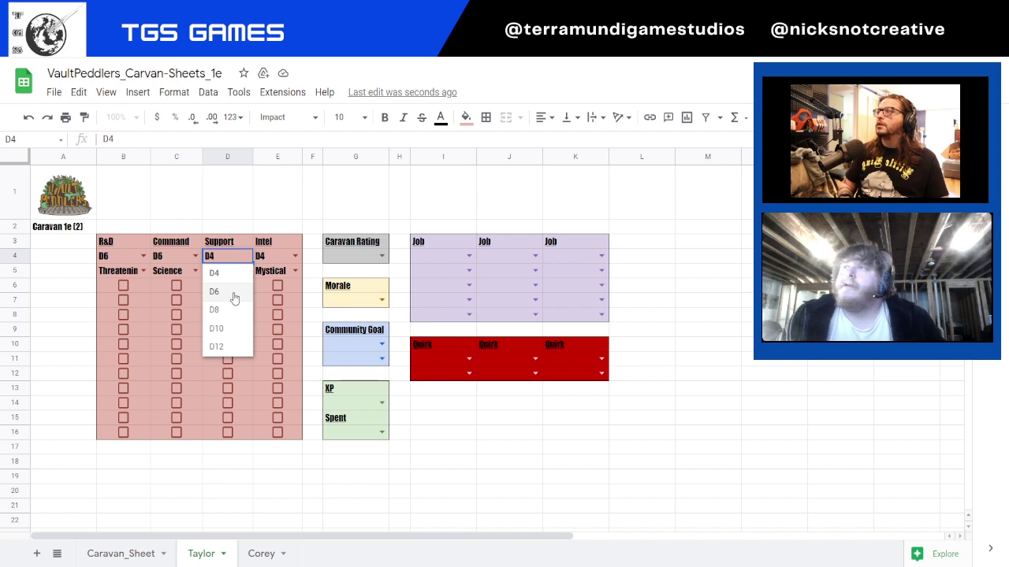
pyautogui.click(234, 292)
pyautogui.click(295, 257)
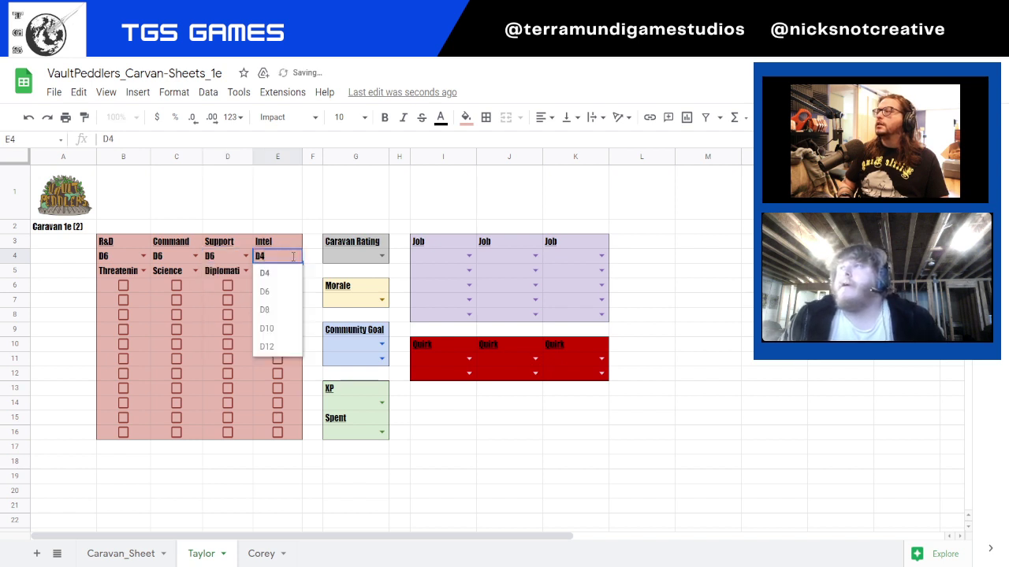
pyautogui.click(277, 297)
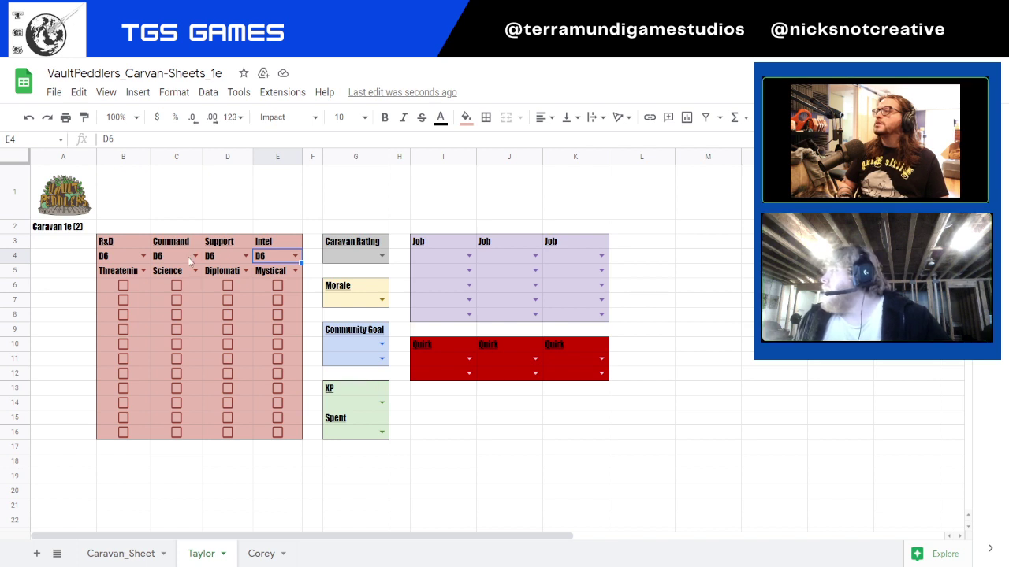
pyautogui.click(246, 257)
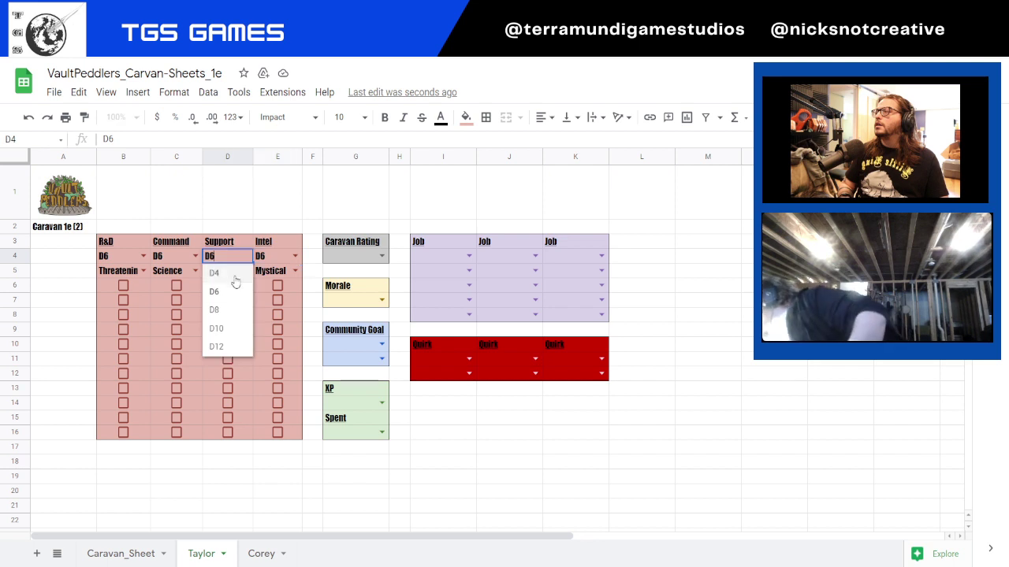
pyautogui.click(214, 310)
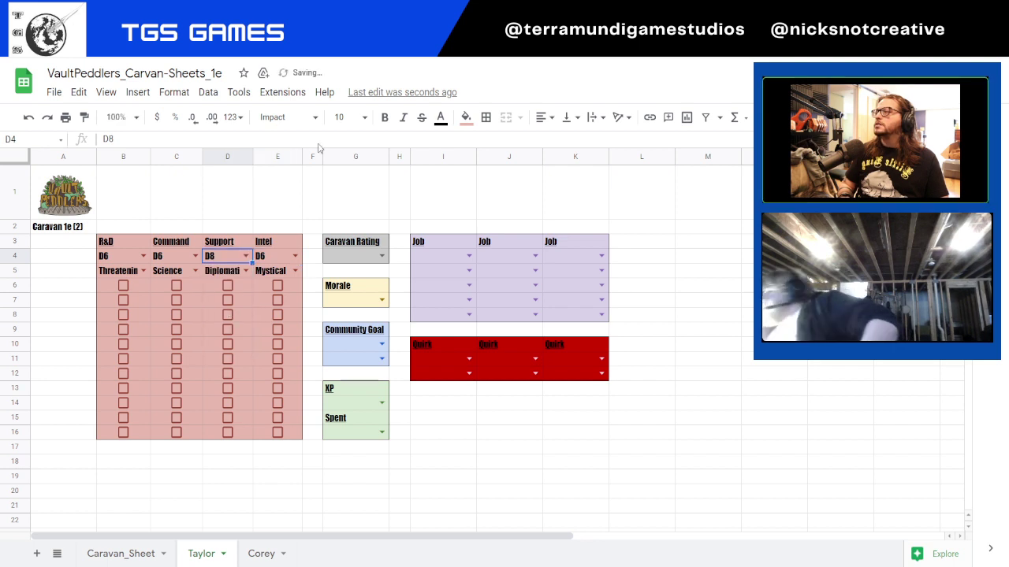
# Check the Jobs & NPCs and Community Goals rules in the Vault Peddlers: 1e document and return to the caravan sheet
pyautogui.hotkey('ctrl', 'Tab')
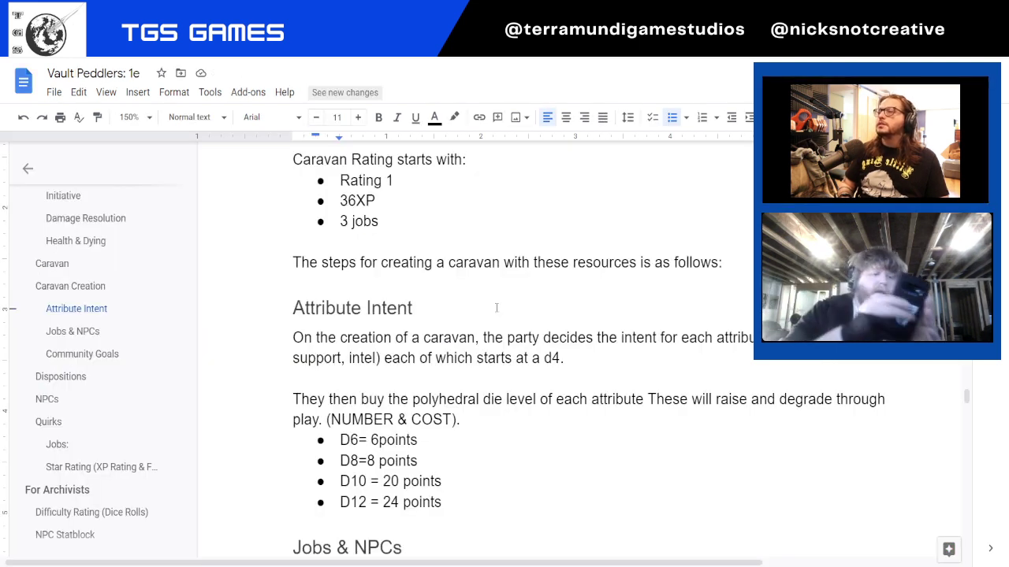
pyautogui.scroll(-4, 393, 371)
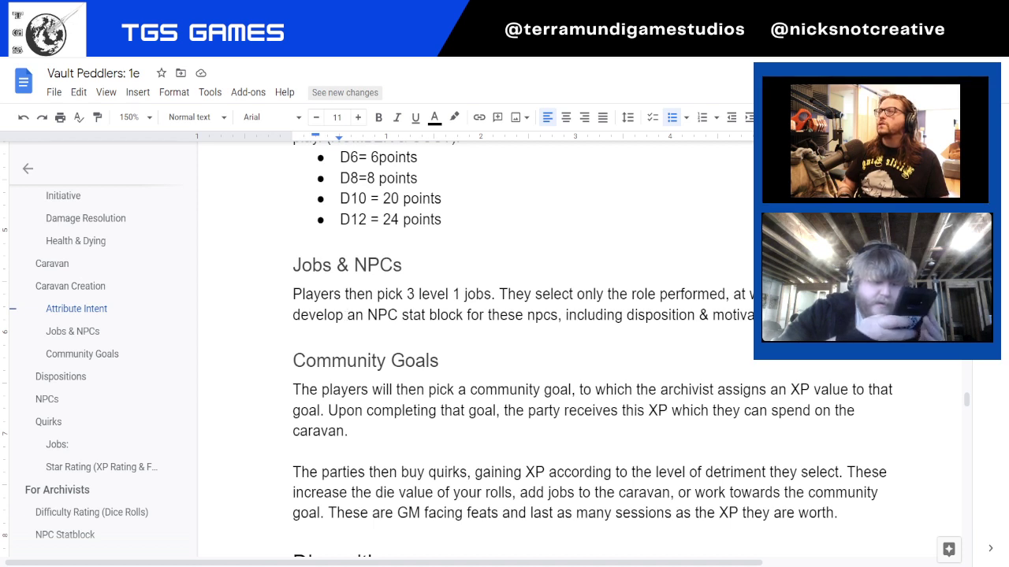
pyautogui.hotkey('ctrl', 'Tab')
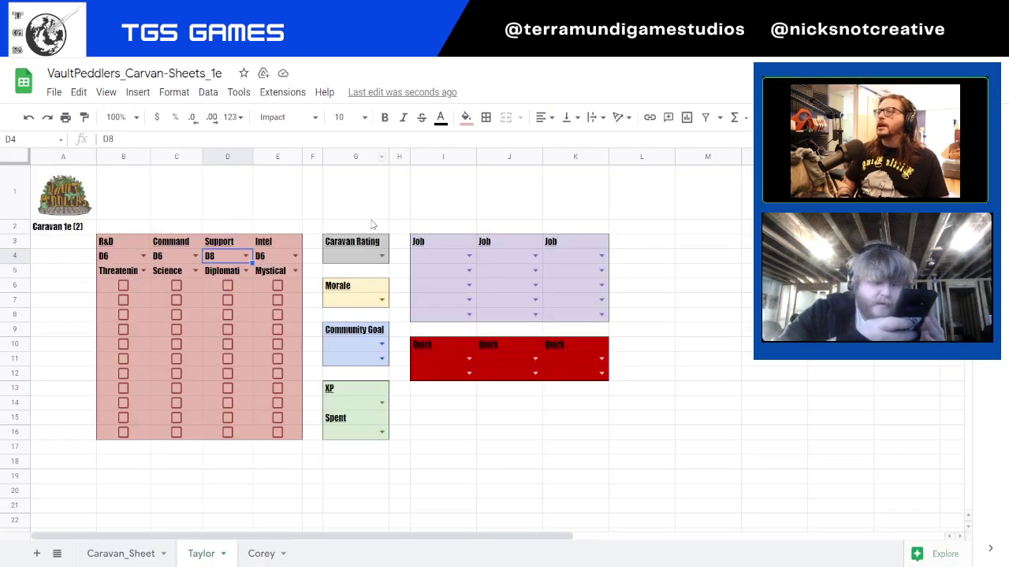
# Set the three caravan jobs to StoryTeller, Herbalist and Blacksmith
pyautogui.click(467, 256)
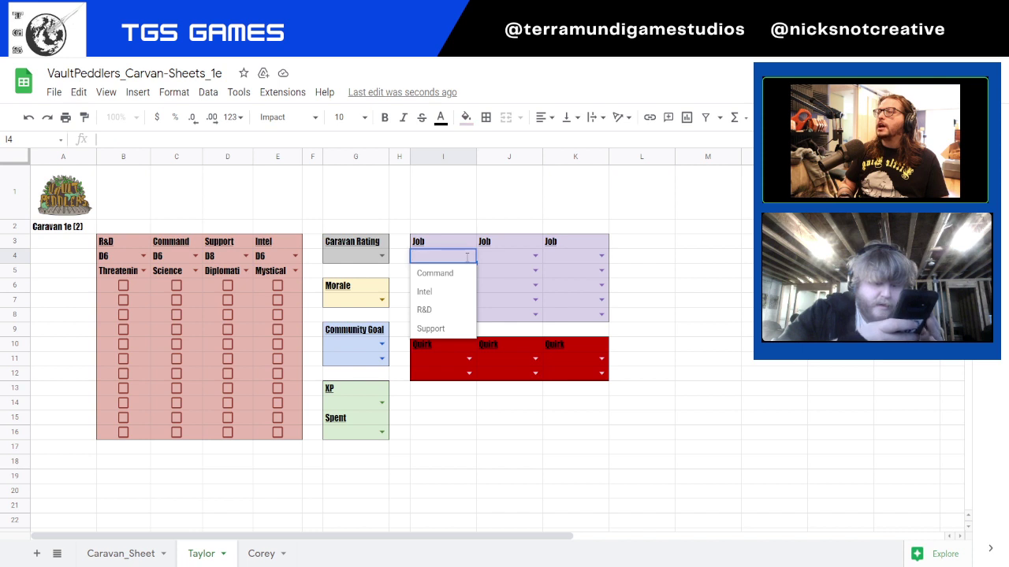
pyautogui.click(470, 256)
pyautogui.click(467, 270)
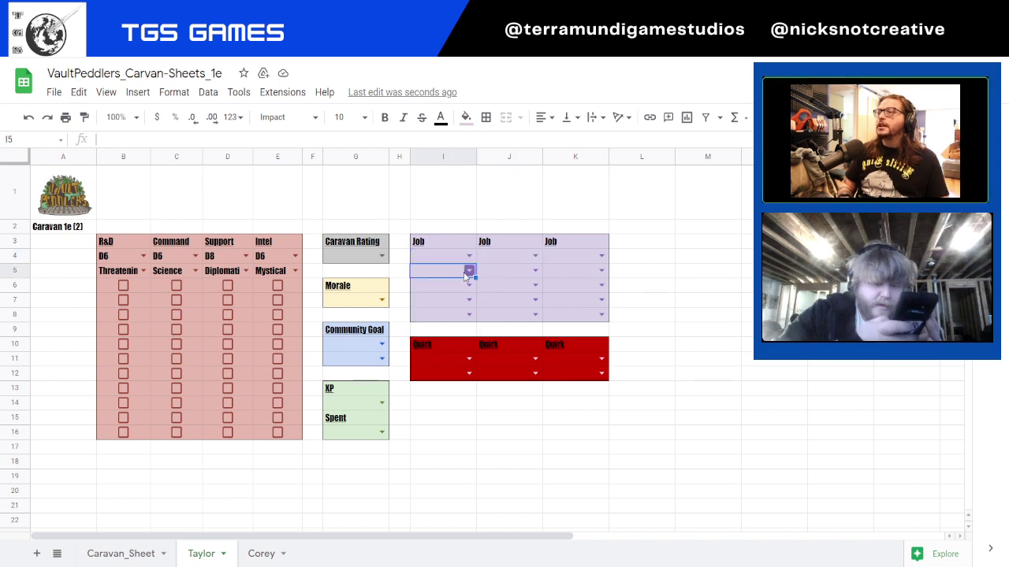
pyautogui.click(466, 270)
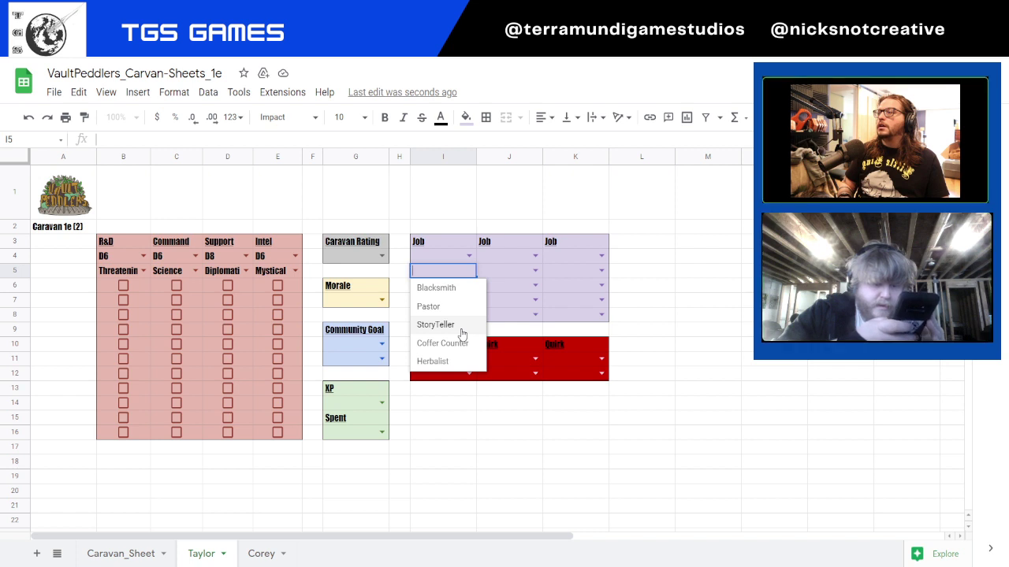
pyautogui.click(462, 332)
pyautogui.click(534, 270)
pyautogui.click(520, 361)
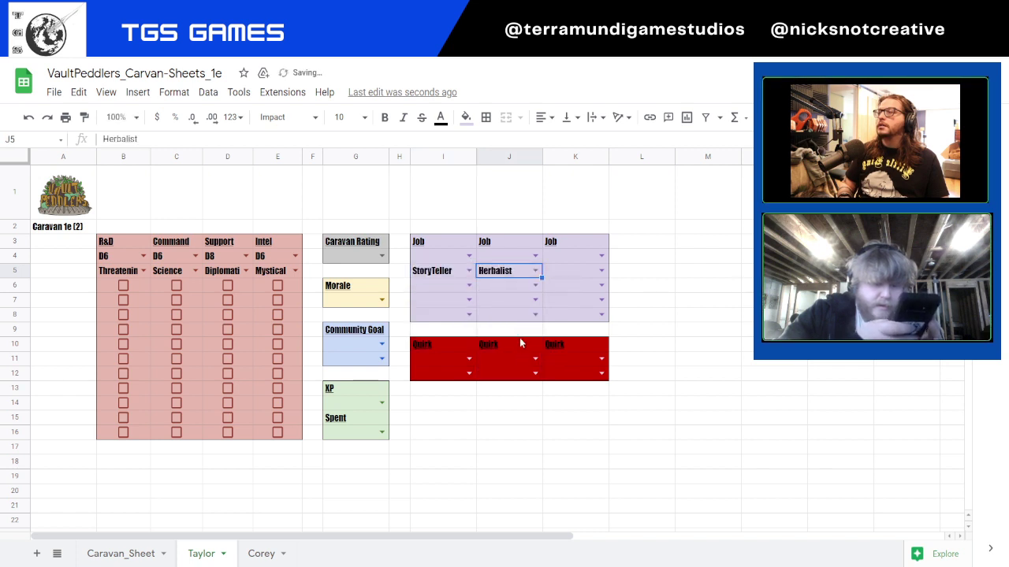
pyautogui.click(601, 270)
pyautogui.click(595, 293)
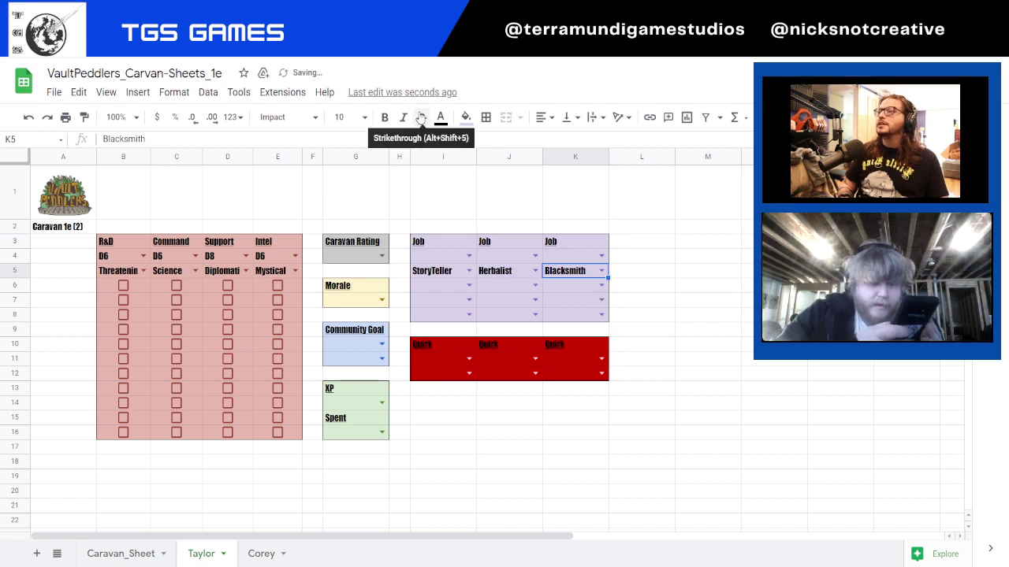
# Check the Community Goals rules in the Vault Peddlers: 1e document and set the sheet's community goal to Sustainable Food, leaving its value blank
pyautogui.hotkey('ctrl', 'Tab')
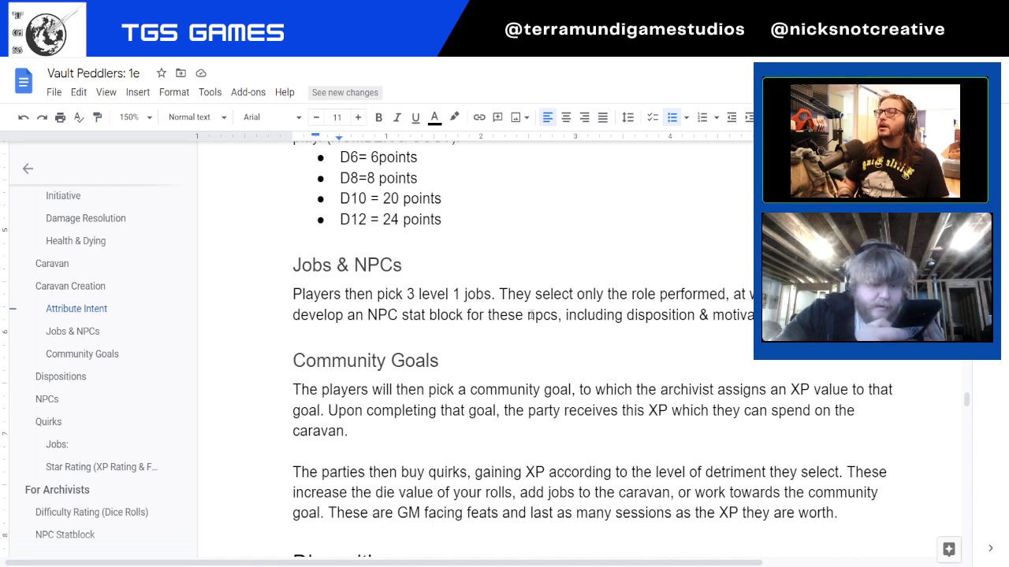
pyautogui.scroll(-3, 530, 314)
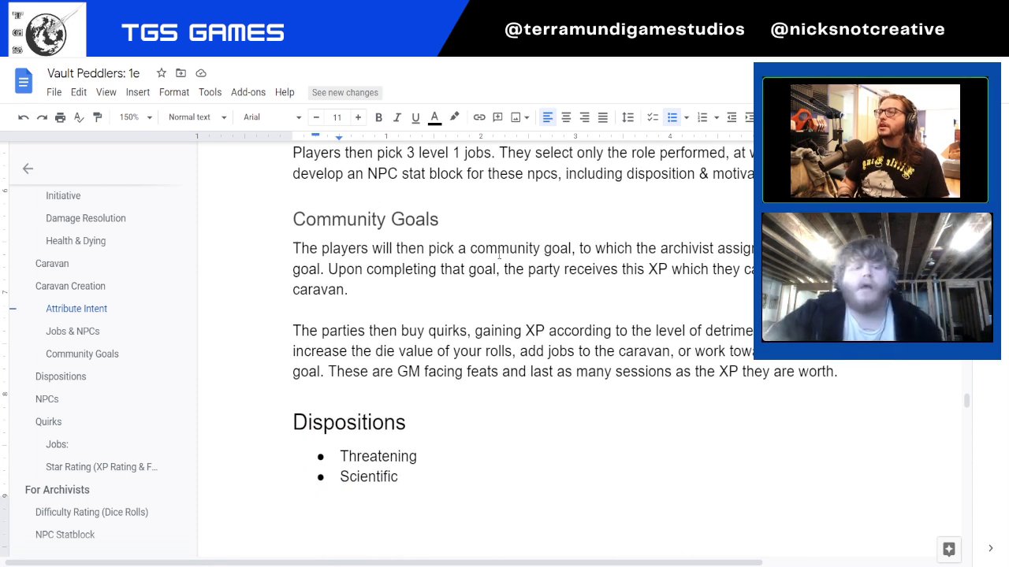
pyautogui.hotkey('ctrl', 'Tab')
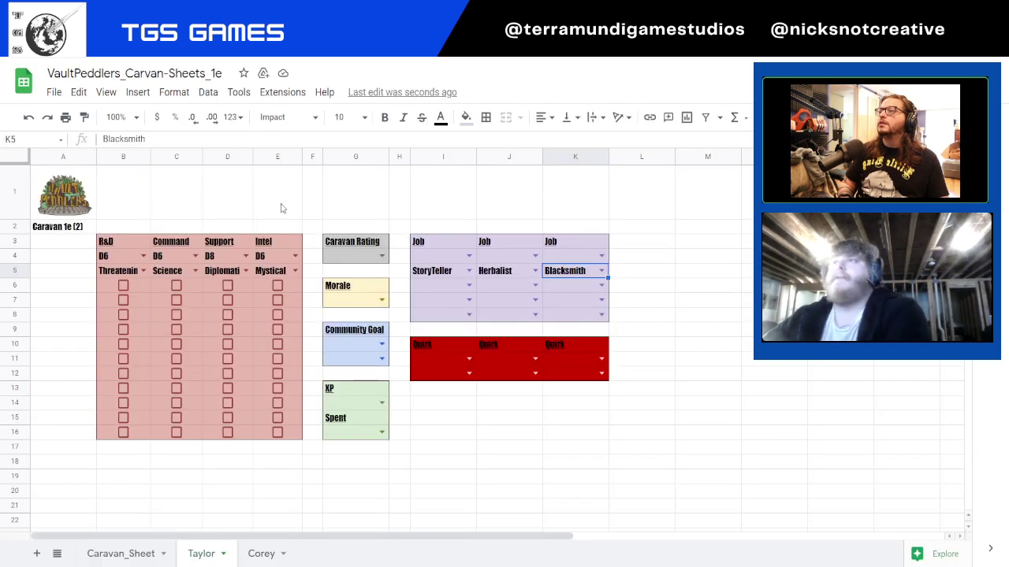
pyautogui.click(382, 345)
pyautogui.click(383, 362)
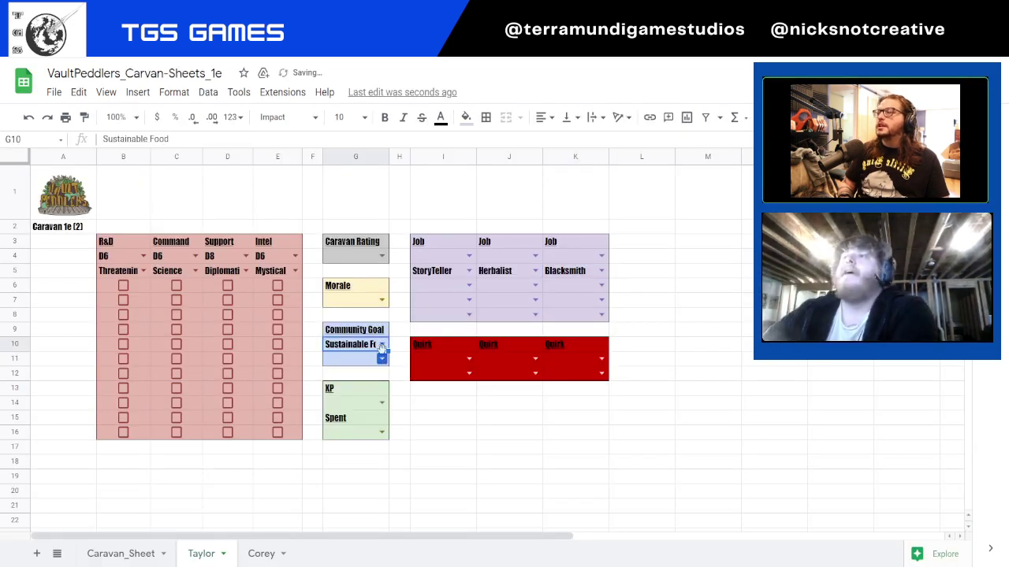
pyautogui.click(383, 359)
pyautogui.click(384, 360)
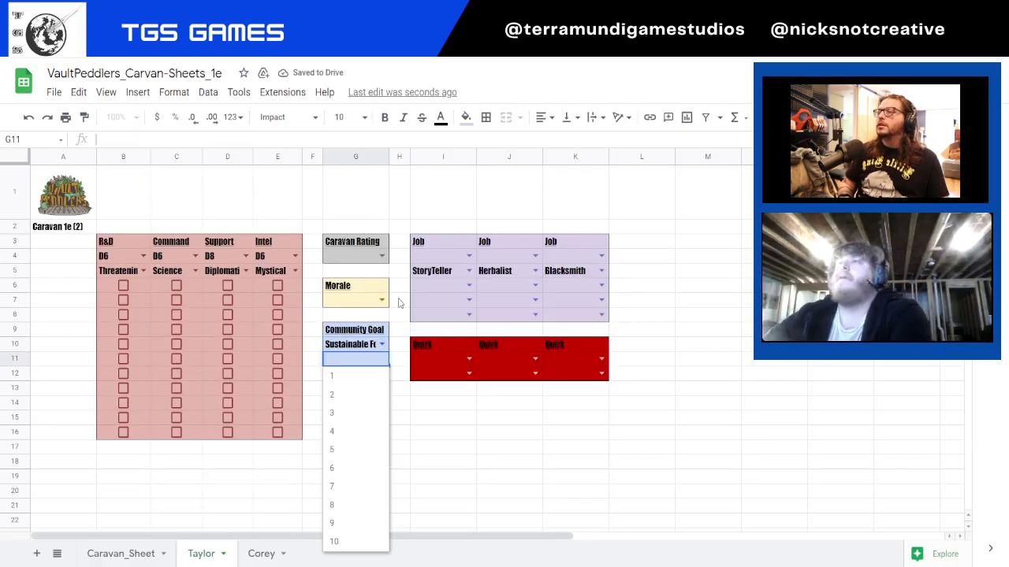
pyautogui.click(405, 359)
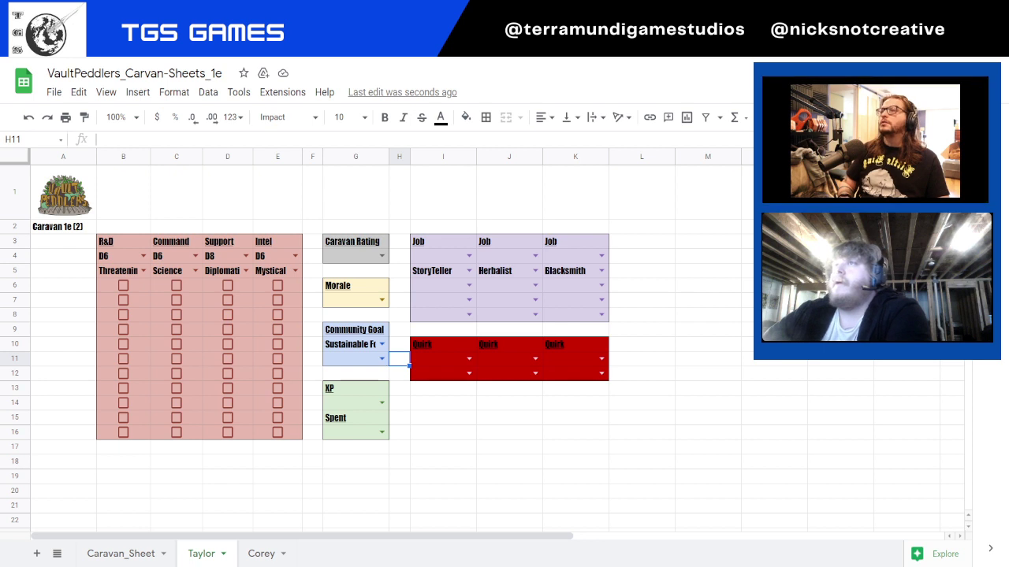
# Revisit the quirk rules in the document and give the sample caravan the first quirk Tides of Luck with a value of 6
pyautogui.hotkey('ctrl', 'Tab')
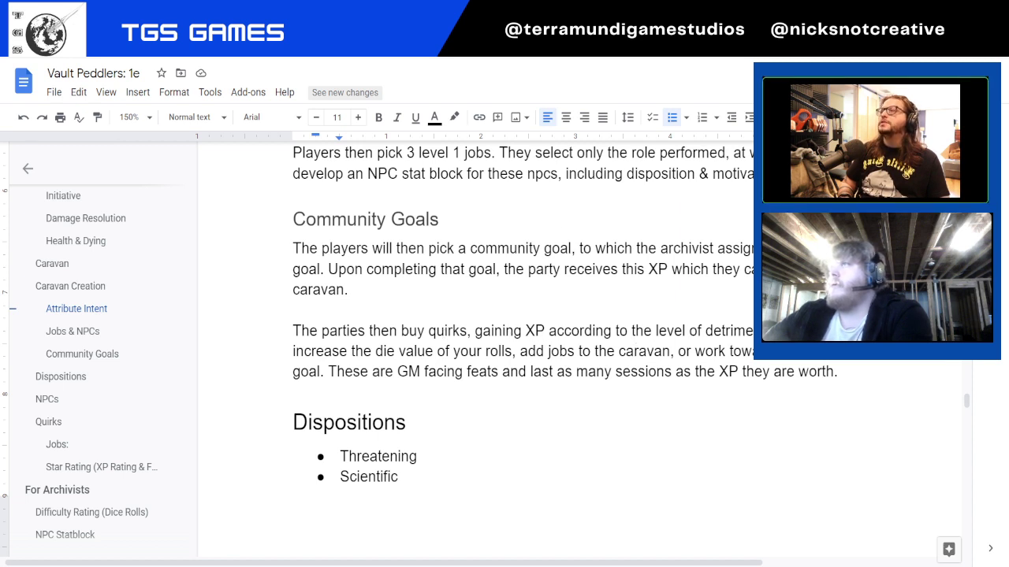
pyautogui.hotkey('ctrl', 'Tab')
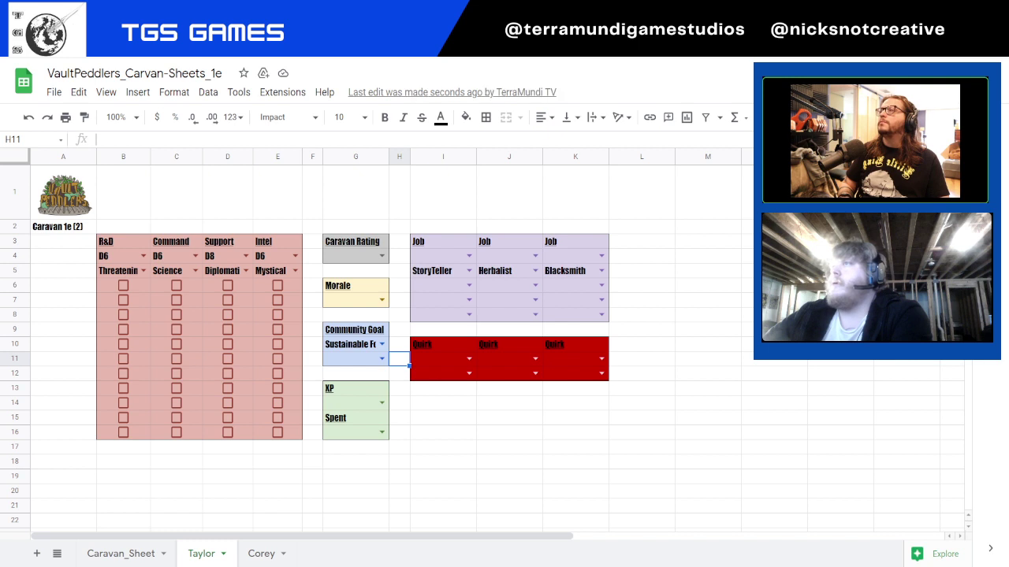
pyautogui.click(469, 358)
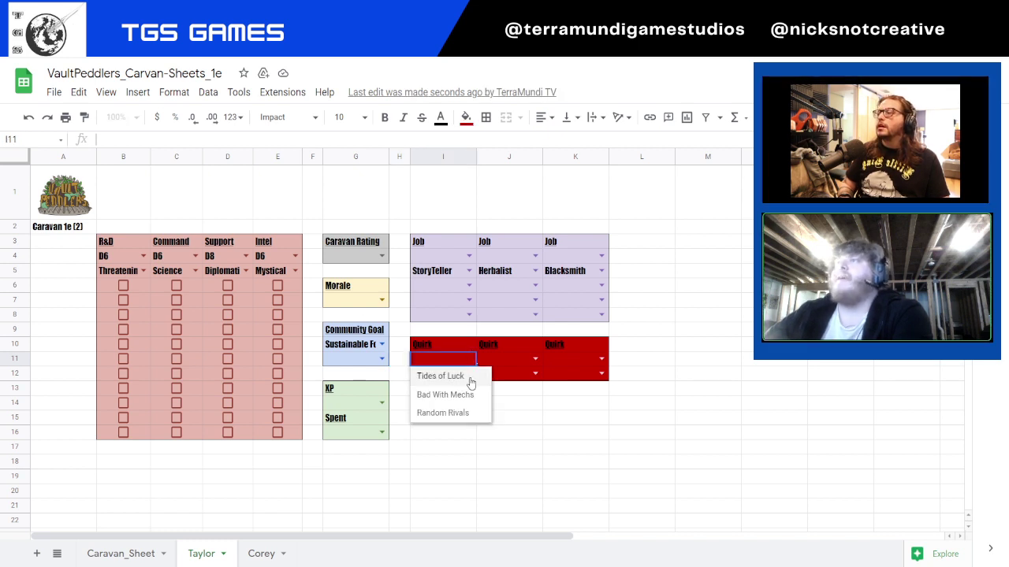
pyautogui.click(470, 377)
pyautogui.click(469, 372)
pyautogui.click(458, 478)
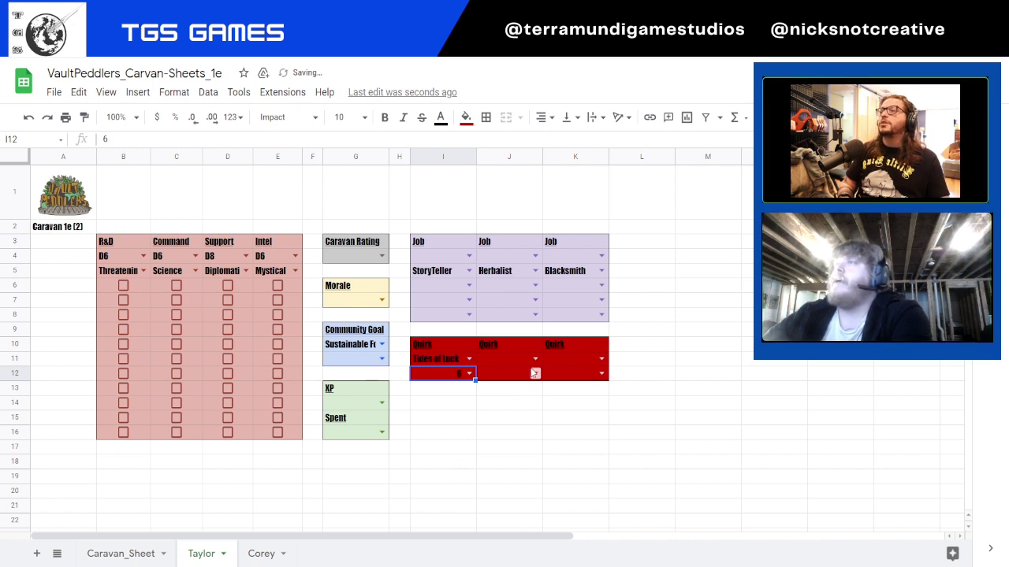
pyautogui.click(319, 350)
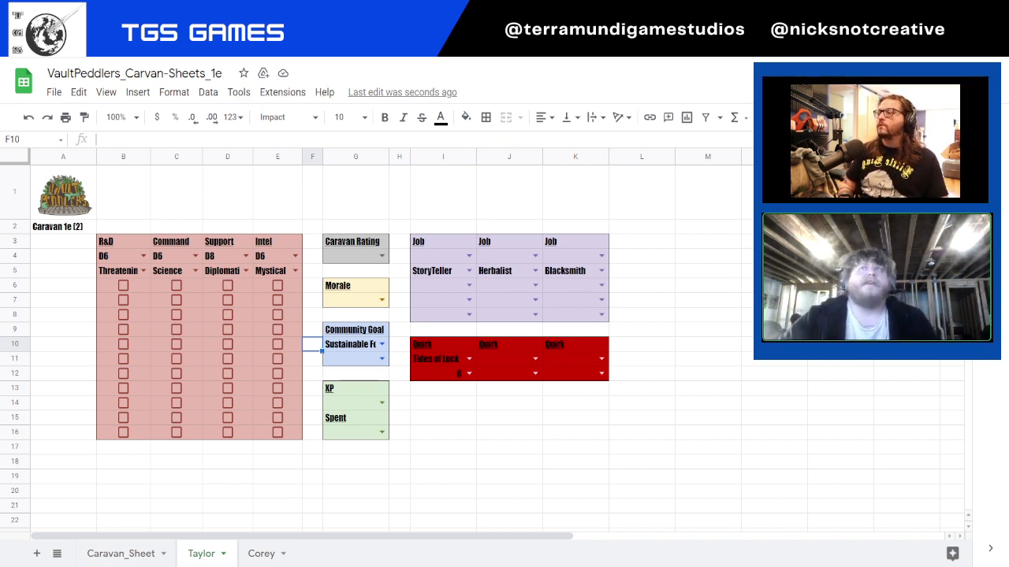
# Compare the dice and jobs on the other sample caravan's sheet and return to the current one
pyautogui.click(262, 554)
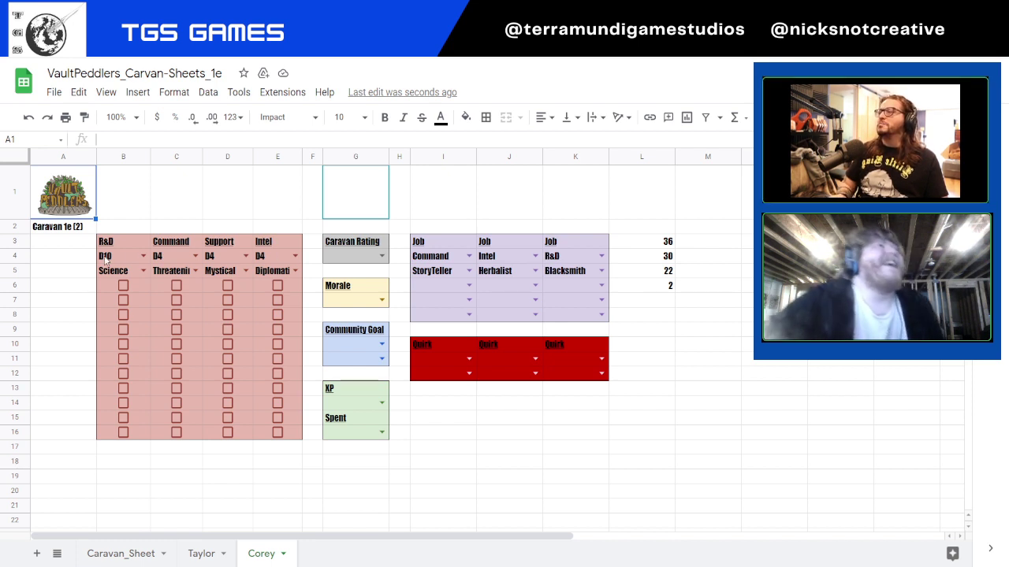
pyautogui.click(202, 553)
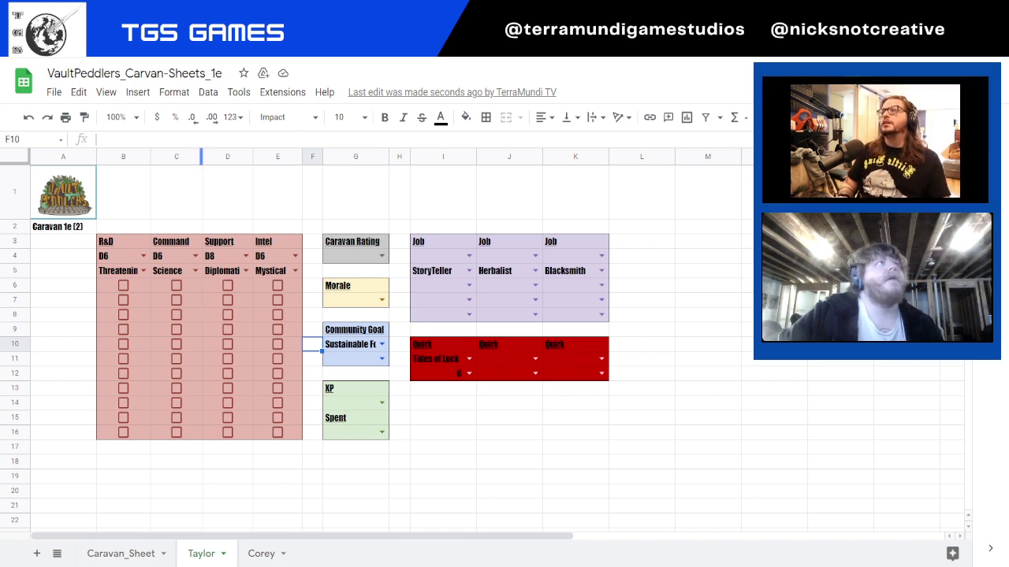
# Switch to the Vault Peddlers: 1e document and set the starting XP under Caravan Creation to 28
pyautogui.hotkey('alt', 'Tab')
pyautogui.hotkey('alt', 'Tab')
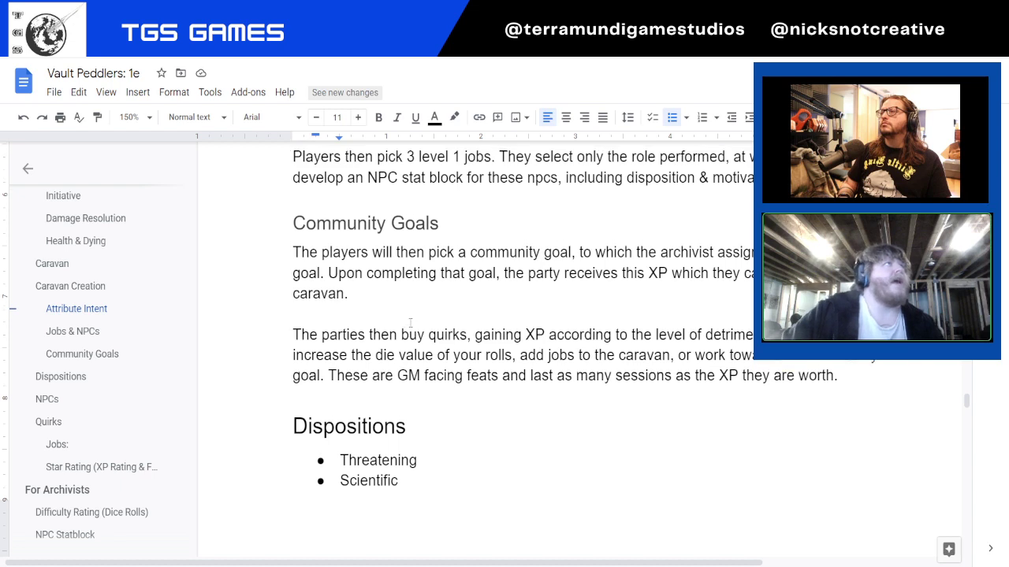
pyautogui.click(70, 286)
pyautogui.click(353, 271)
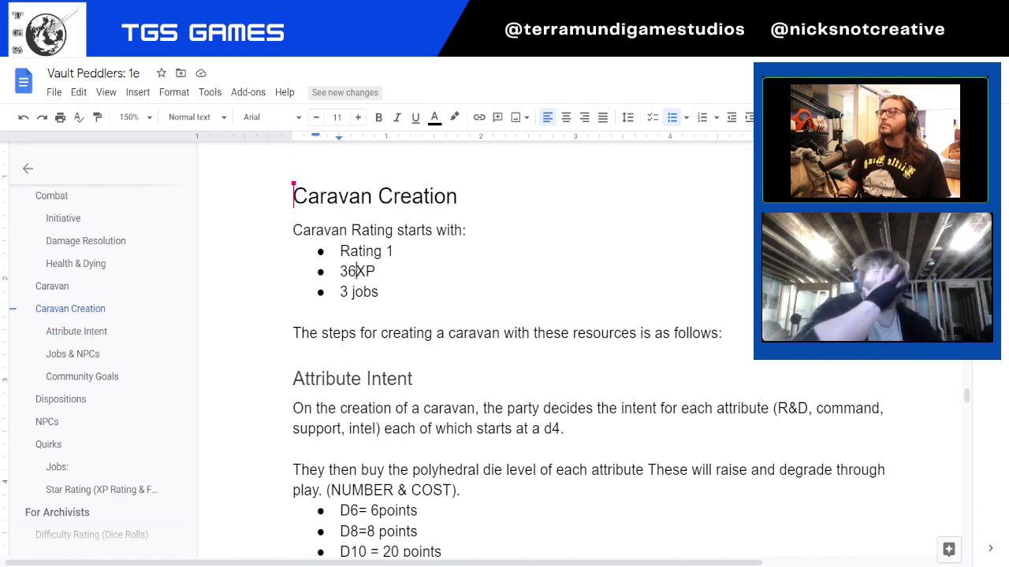
pyautogui.press('BackSpace')
pyautogui.press('BackSpace')
pyautogui.press('BackSpace')
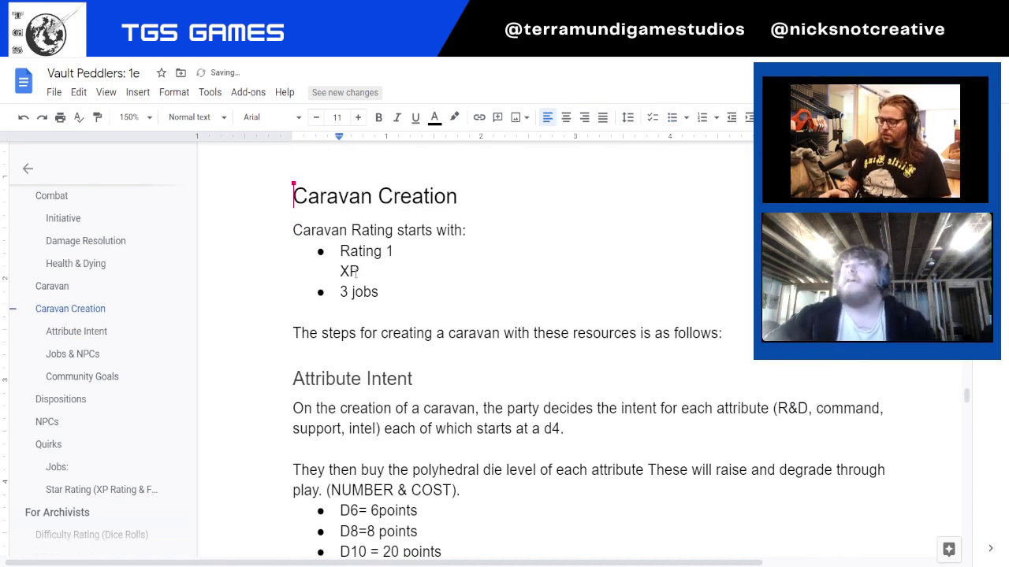
pyautogui.hotkey('ctrl', 'z')
pyautogui.press('BackSpace')
pyautogui.press('BackSpace')
pyautogui.write('28')
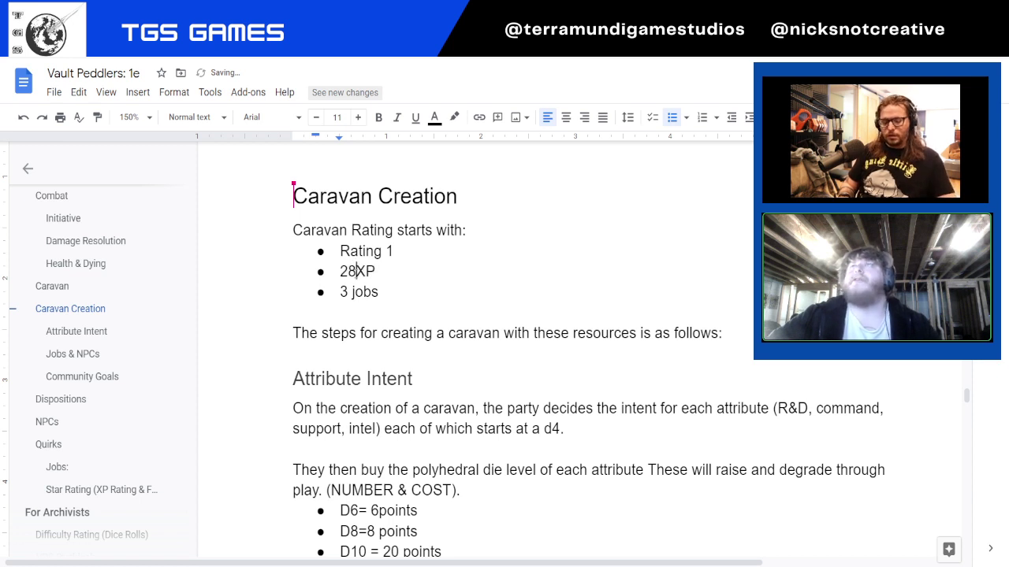
# Return to the caravan sheet and reset the R&D, Command, Support and Intel dice to D4
pyautogui.hotkey('ctrl', 'Tab')
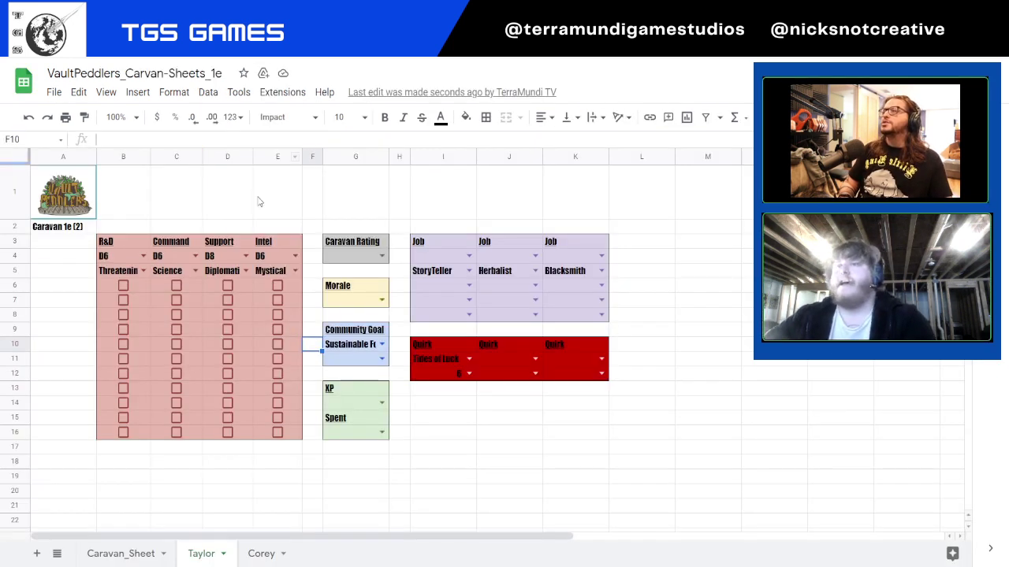
pyautogui.click(141, 258)
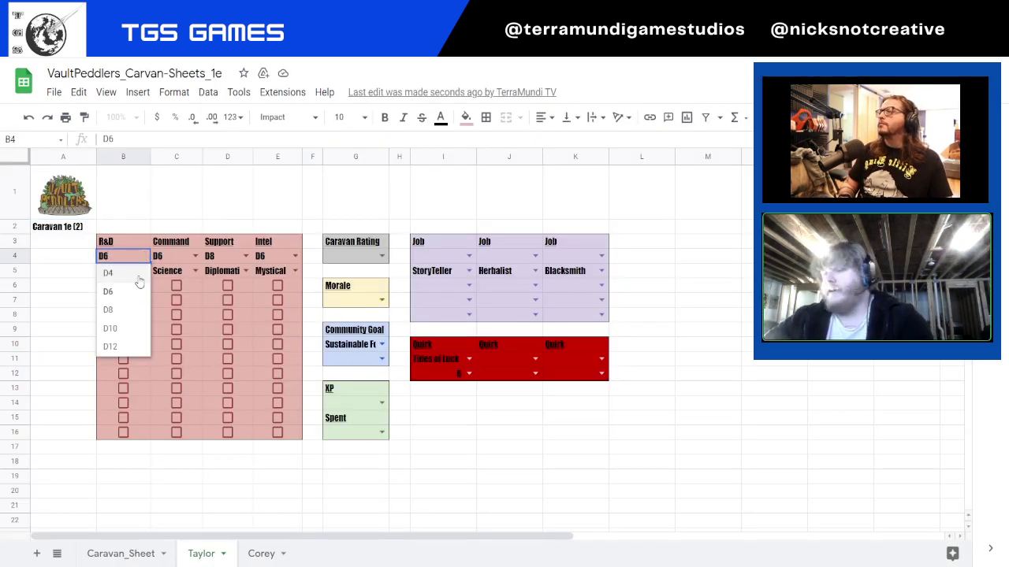
pyautogui.click(135, 274)
pyautogui.click(193, 260)
pyautogui.click(161, 274)
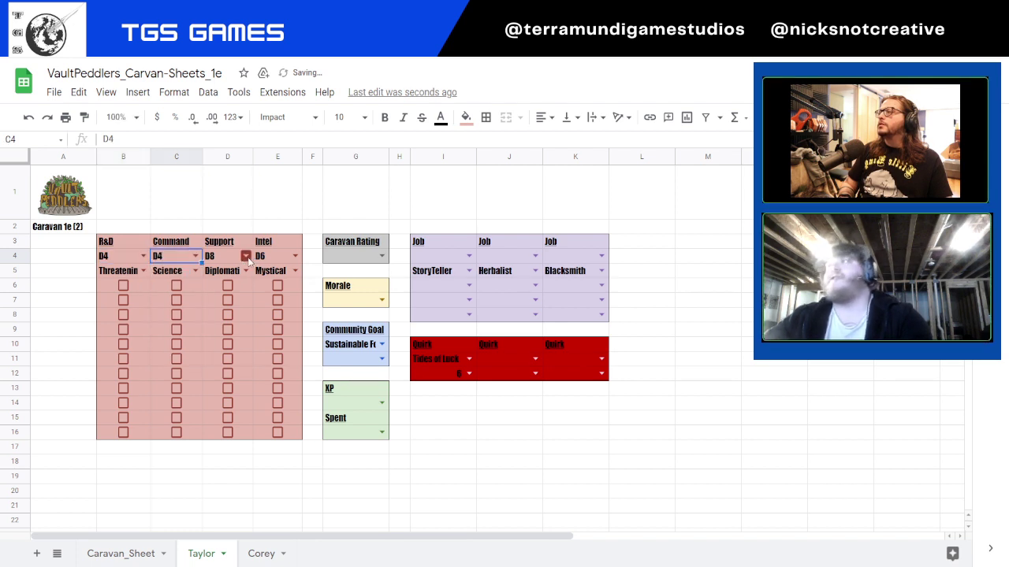
pyautogui.click(245, 257)
pyautogui.click(227, 273)
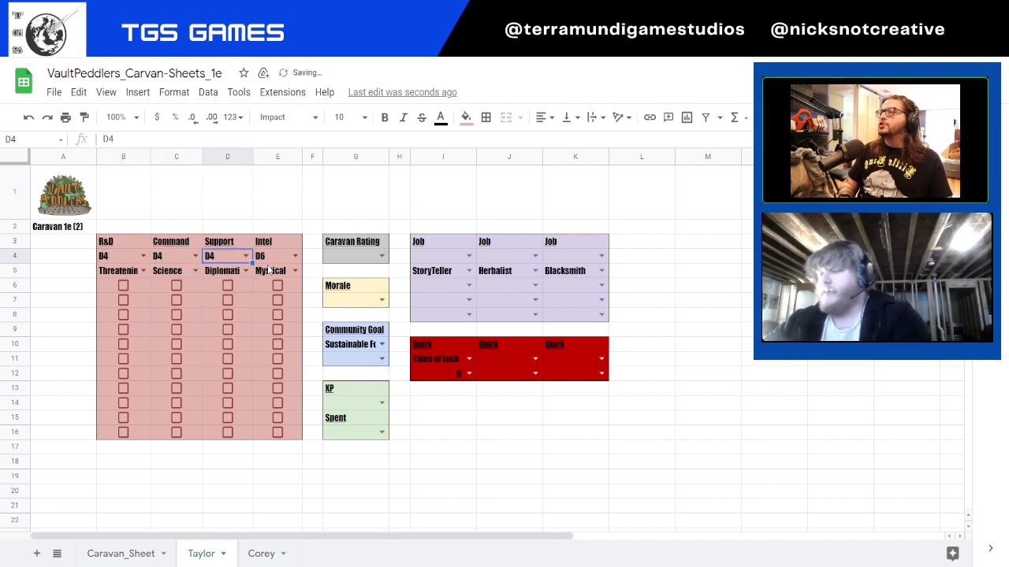
pyautogui.click(295, 256)
pyautogui.click(272, 272)
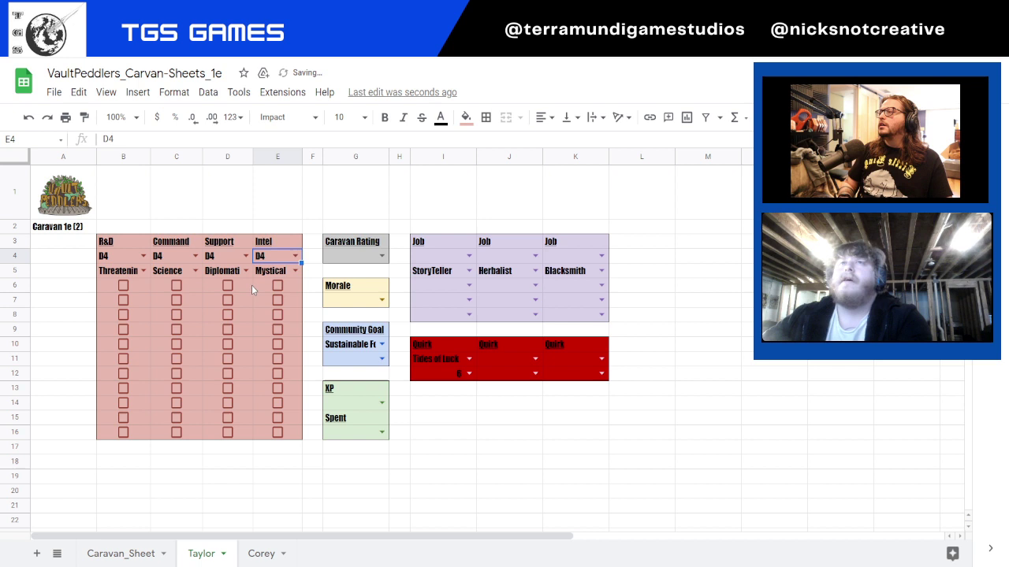
# Set the R&D and Support dice to D6 and the Intel and Command dice to D8
pyautogui.click(143, 256)
pyautogui.click(134, 291)
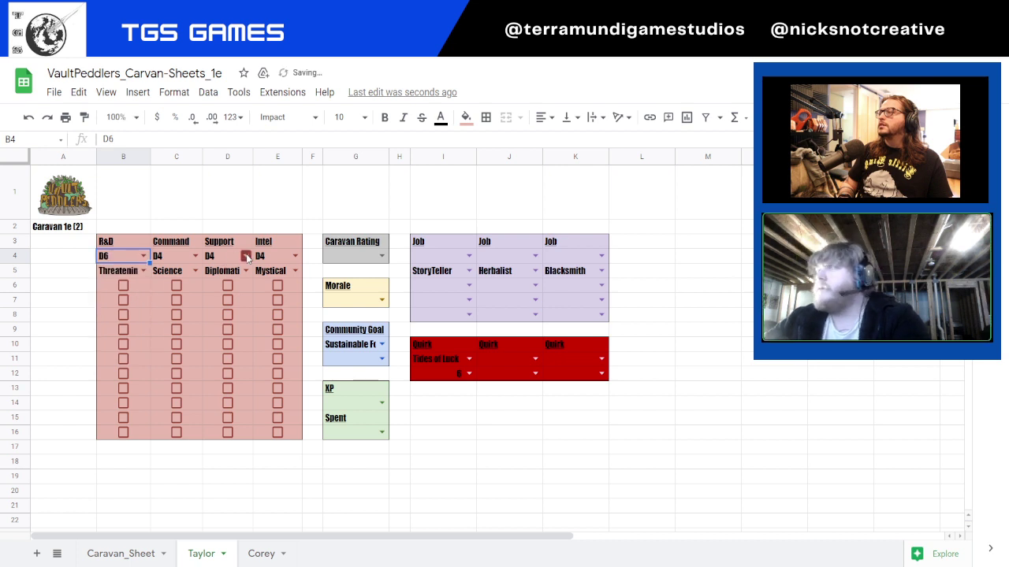
pyautogui.click(246, 256)
pyautogui.click(231, 292)
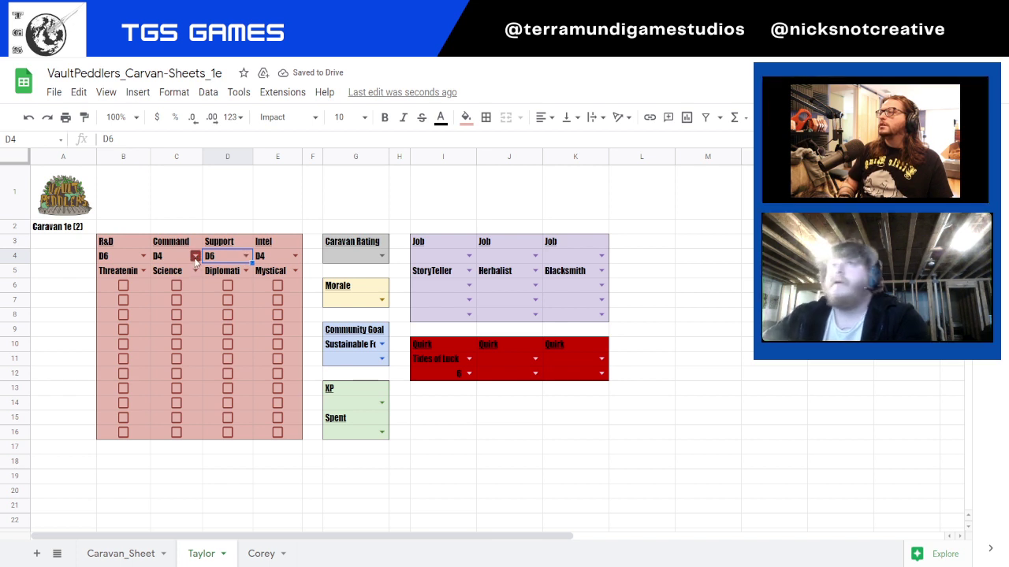
pyautogui.click(295, 257)
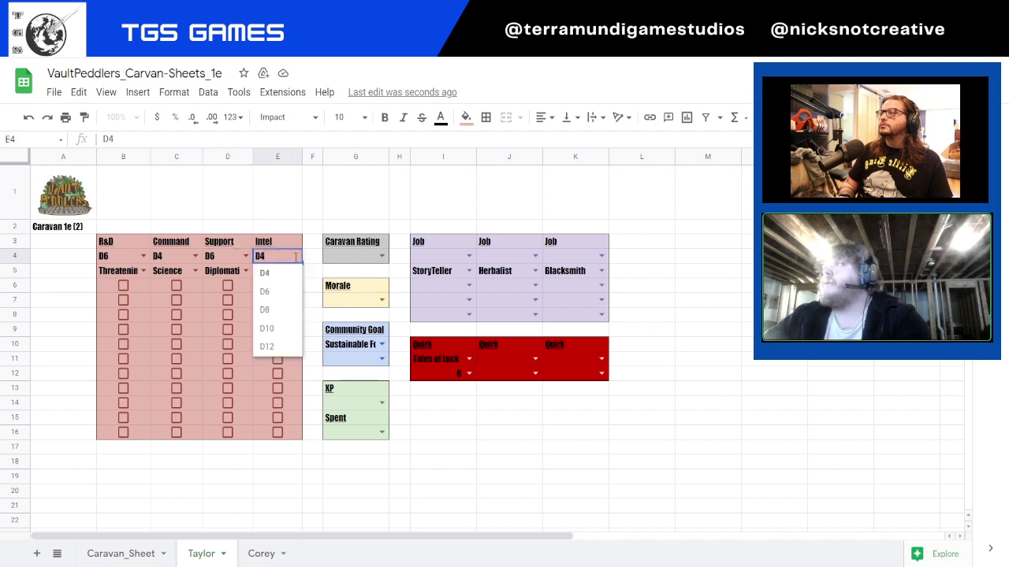
pyautogui.click(285, 315)
pyautogui.click(194, 256)
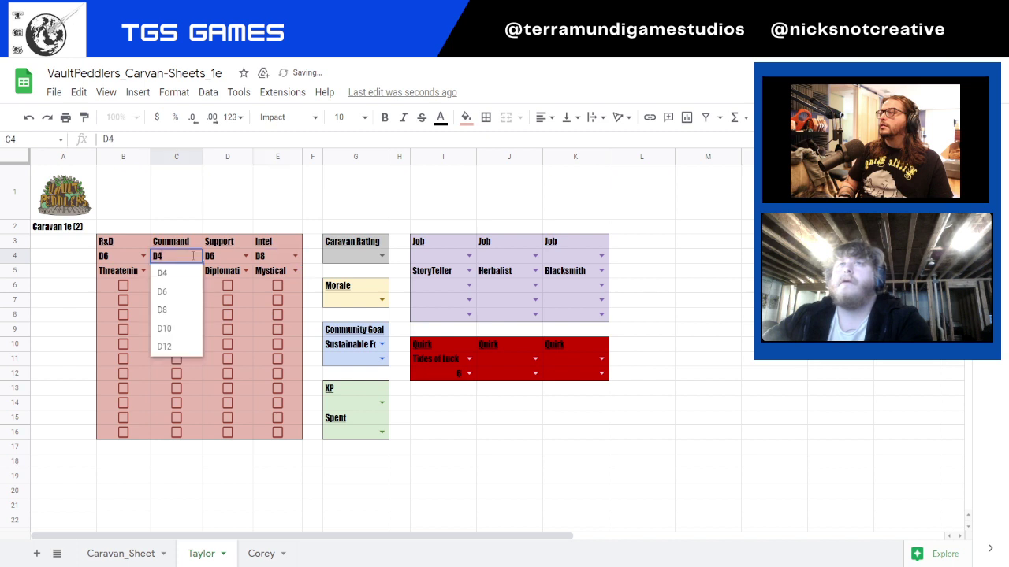
pyautogui.click(176, 313)
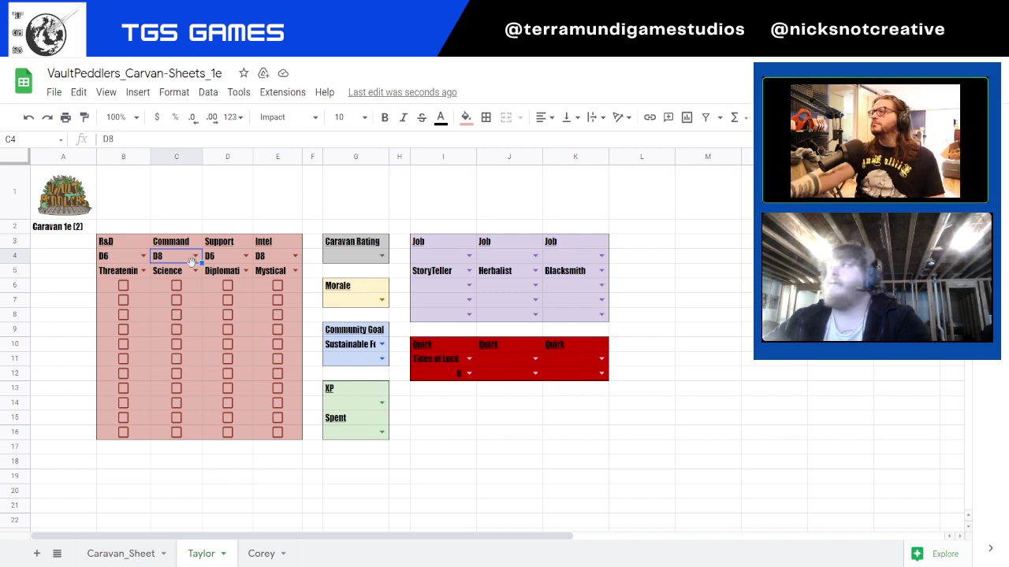
# Lower the Command die to D6 and the Intel die to D4
pyautogui.click(192, 259)
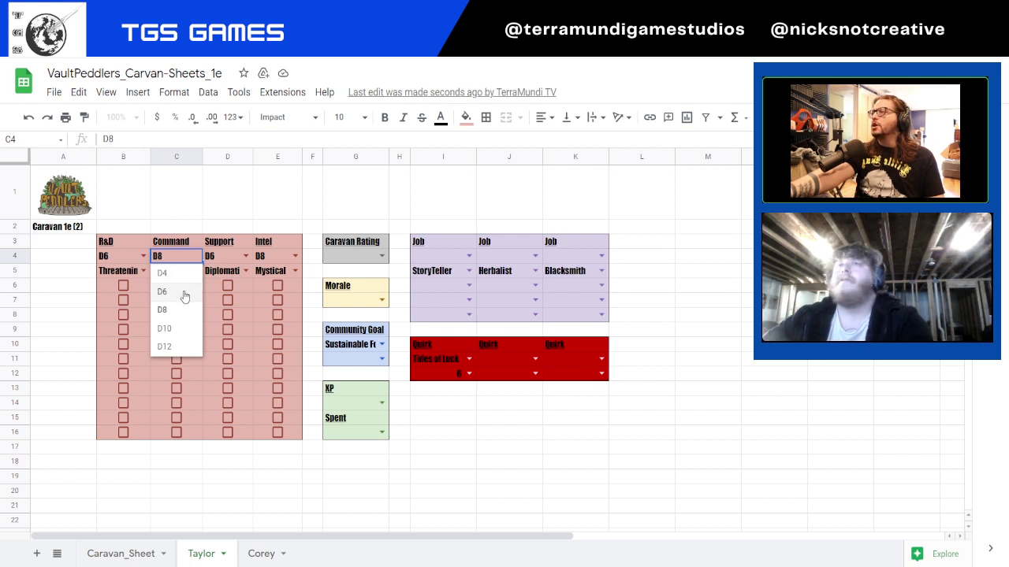
pyautogui.click(183, 294)
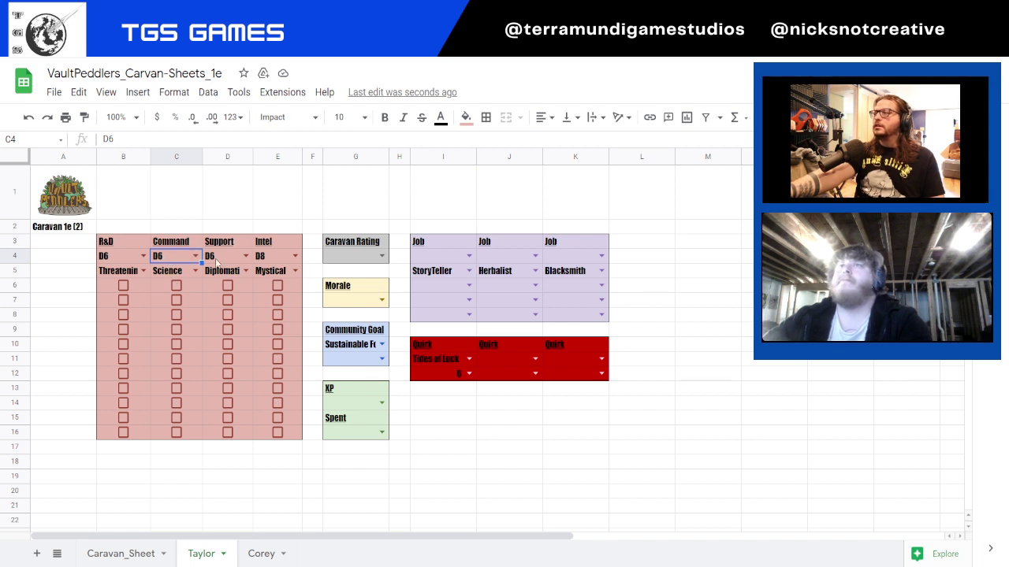
pyautogui.click(295, 256)
pyautogui.click(290, 272)
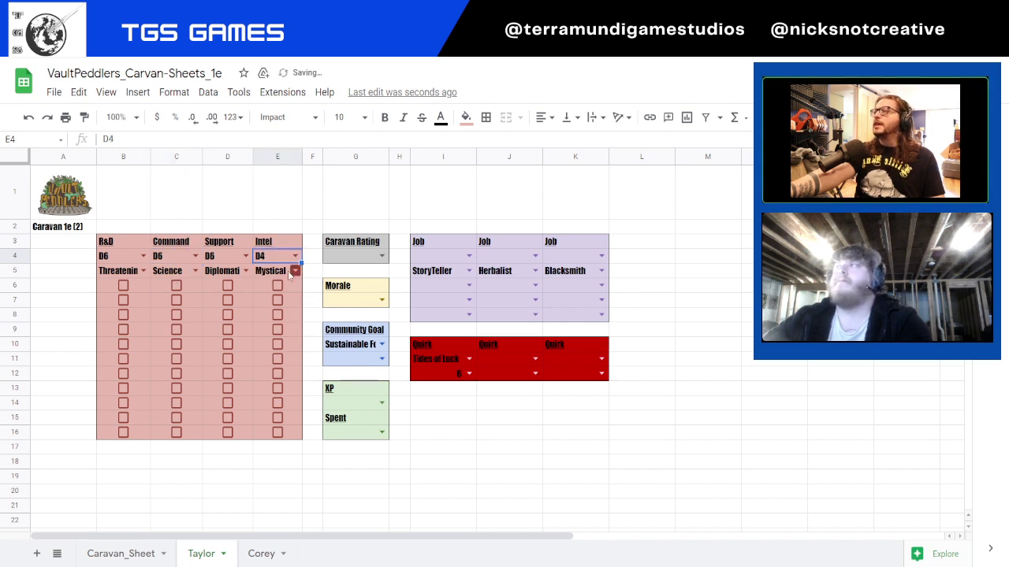
# Raise the caravan's Command die to D8
pyautogui.click(195, 256)
pyautogui.click(180, 313)
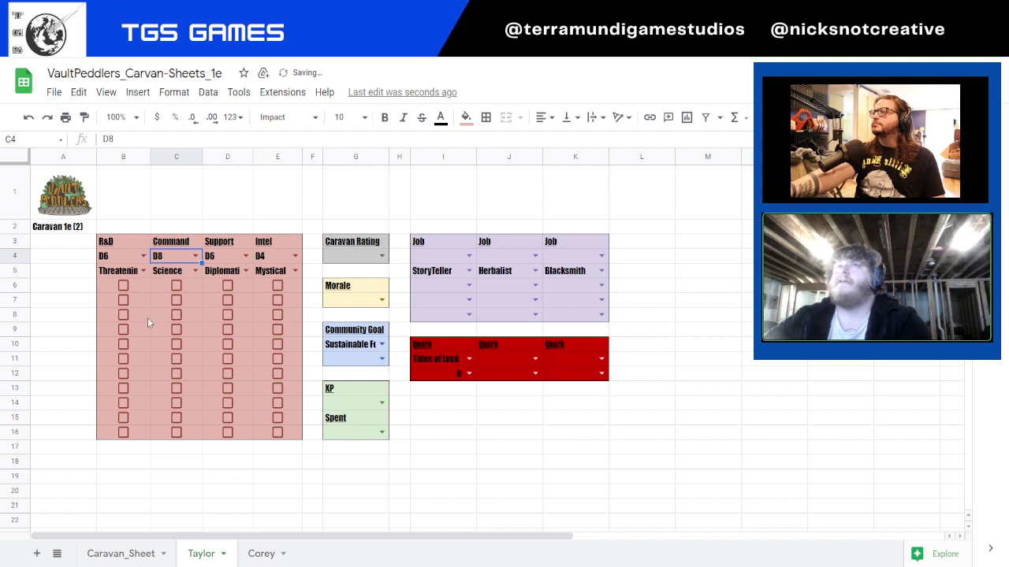
pyautogui.click(147, 318)
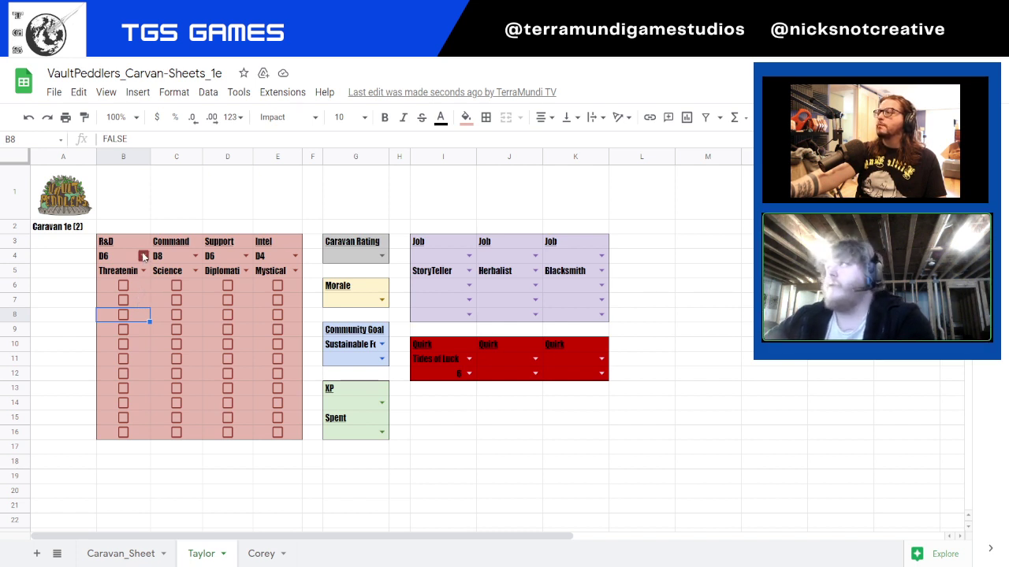
# Check the last sample caravan sheet and review the Attribute Intent, Jobs & NPCs and Community Goals rules in the Vault Peddlers: 1e document
pyautogui.click(265, 555)
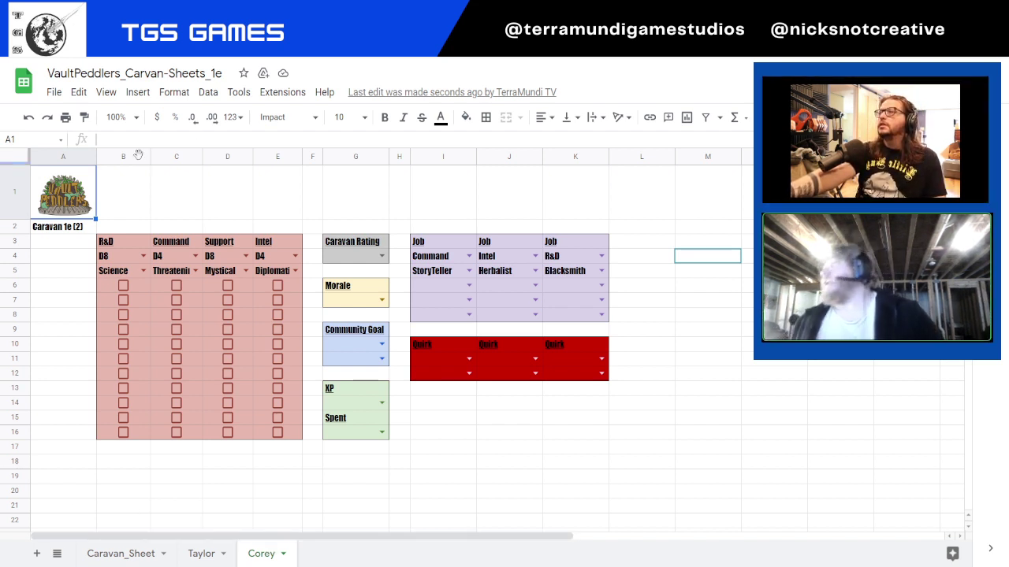
pyautogui.hotkey('ctrl', 'Tab')
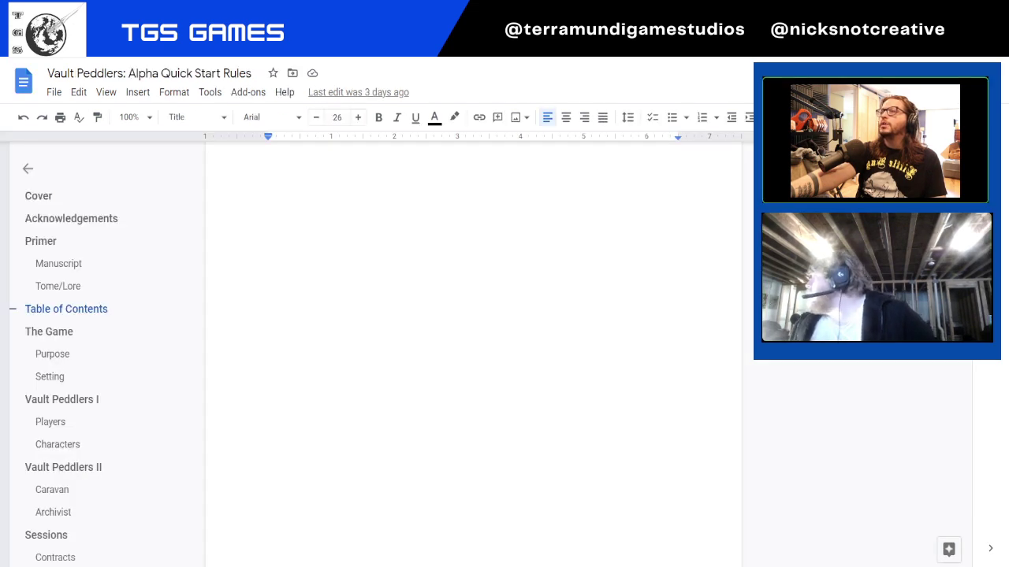
pyautogui.hotkey('ctrl', 'Tab')
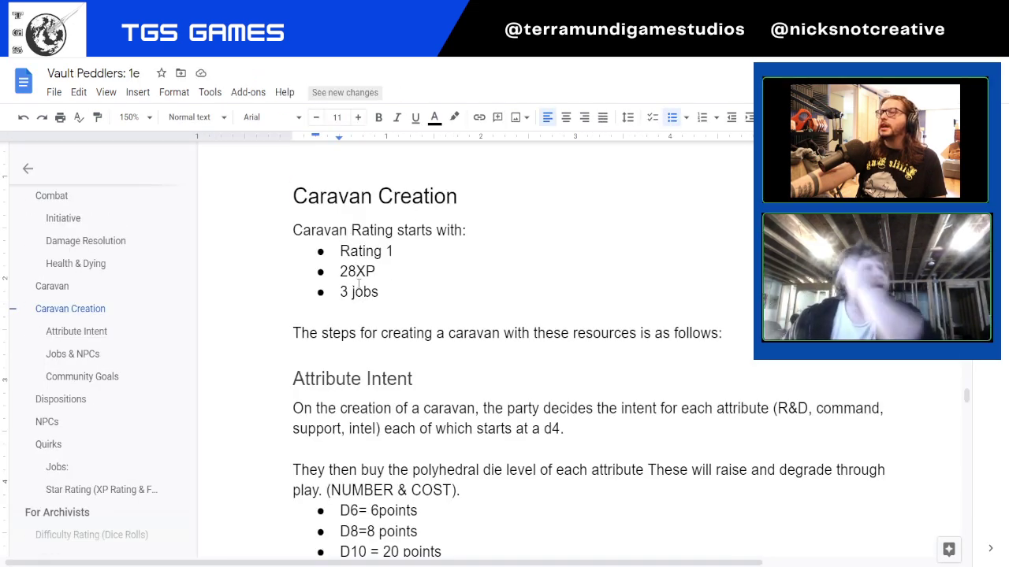
pyautogui.scroll(-2, 360, 286)
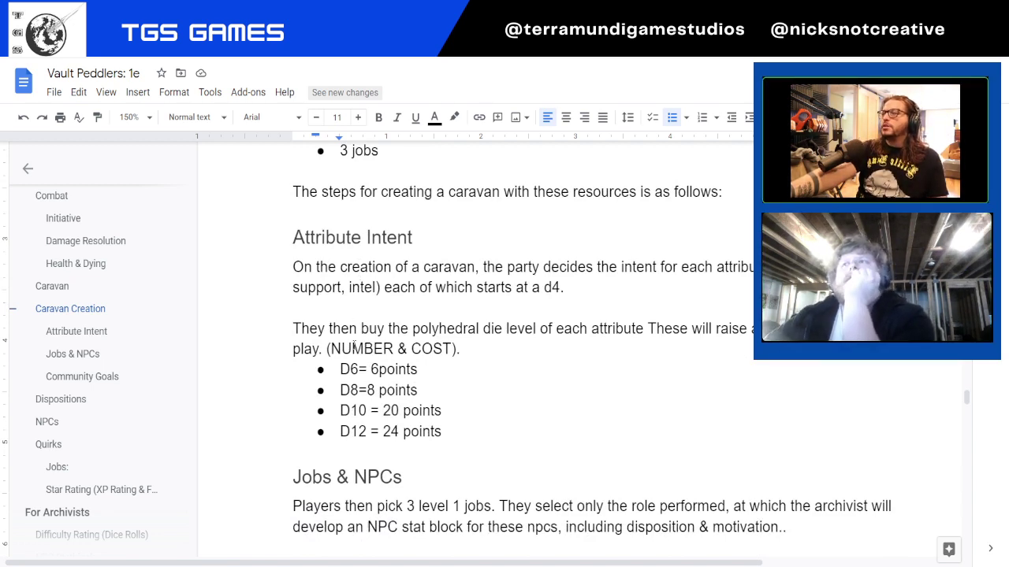
pyautogui.scroll(-3, 361, 336)
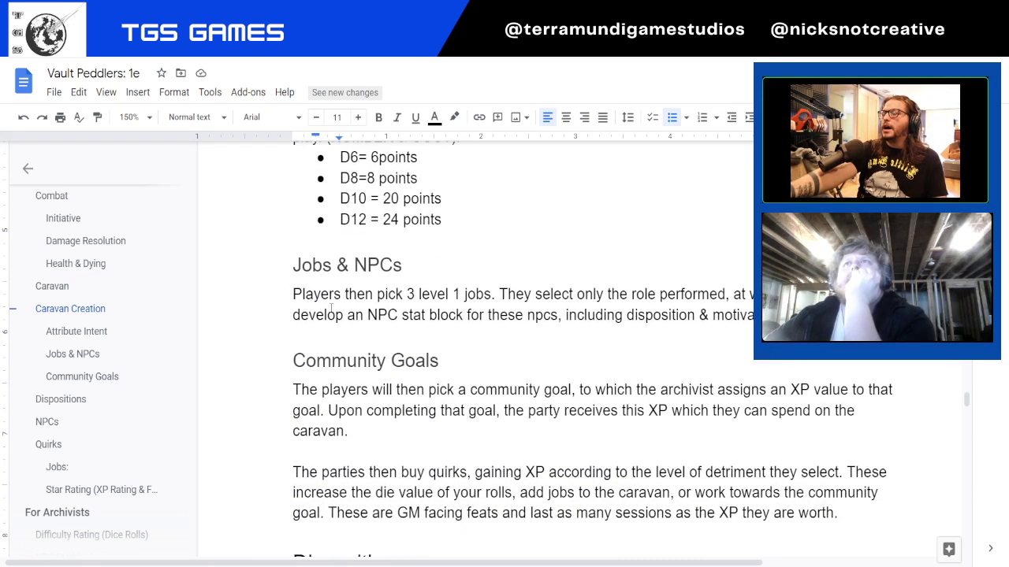
pyautogui.click(334, 295)
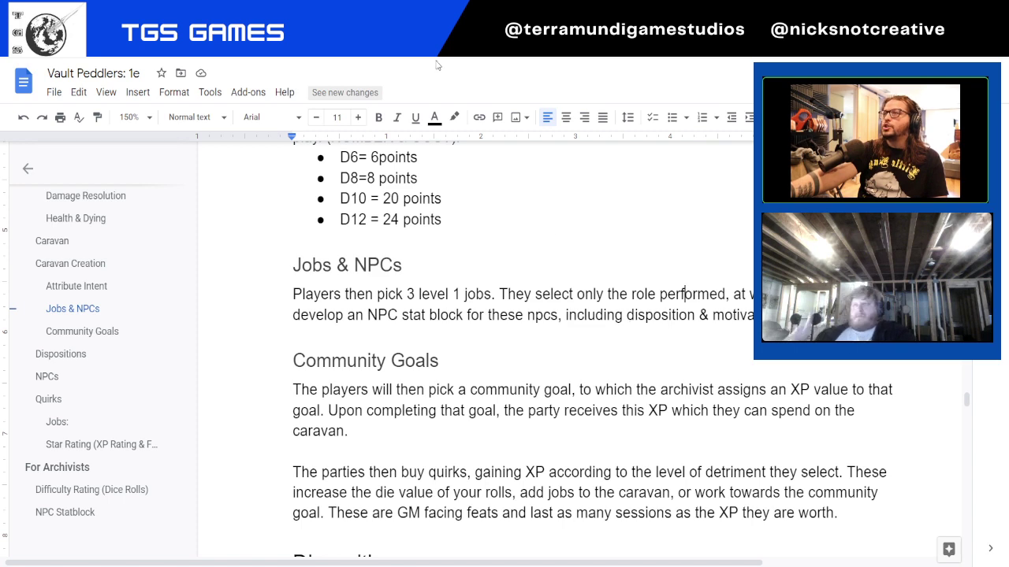
# Return to the caravan spreadsheet and compare the Job blocks of the two sample caravan sheets
pyautogui.hotkey('ctrl', 'Tab')
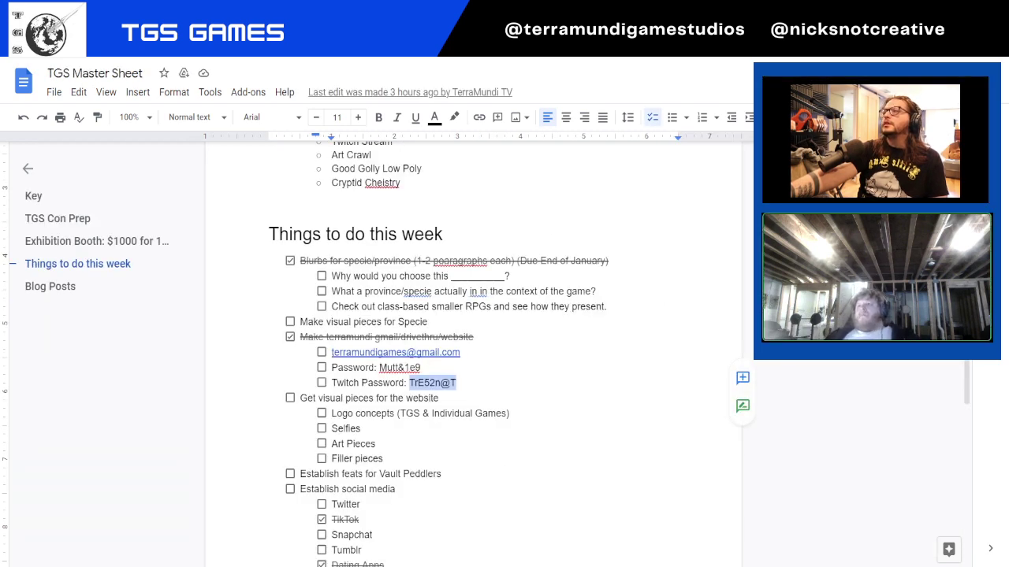
pyautogui.hotkey('ctrl', 'Tab')
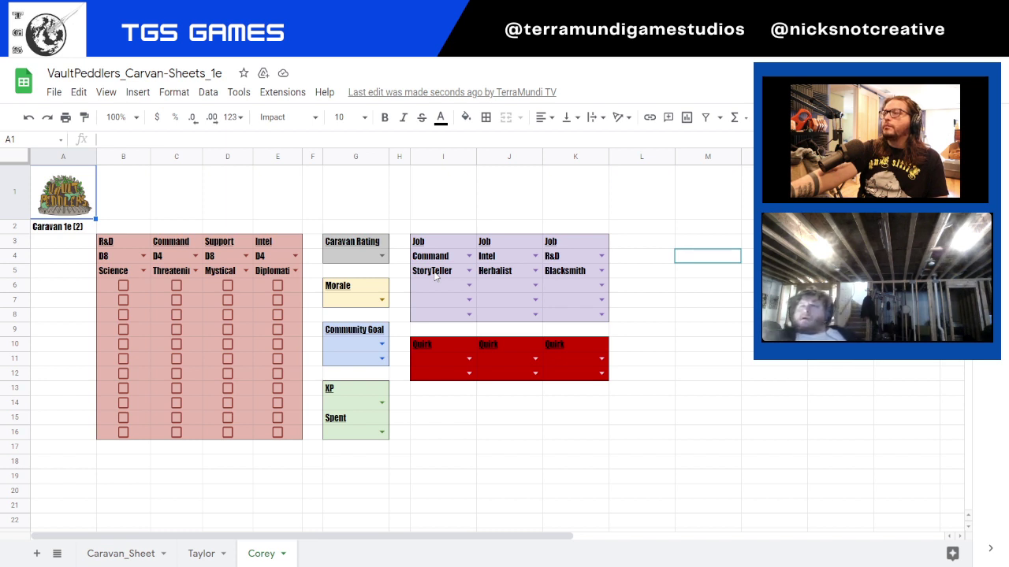
pyautogui.click(440, 314)
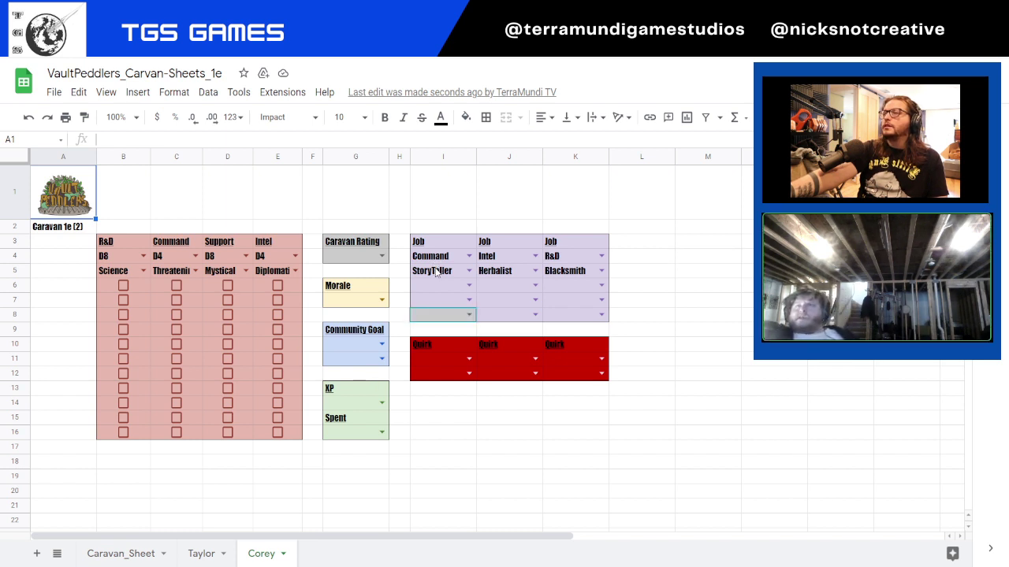
pyautogui.click(440, 300)
pyautogui.click(201, 554)
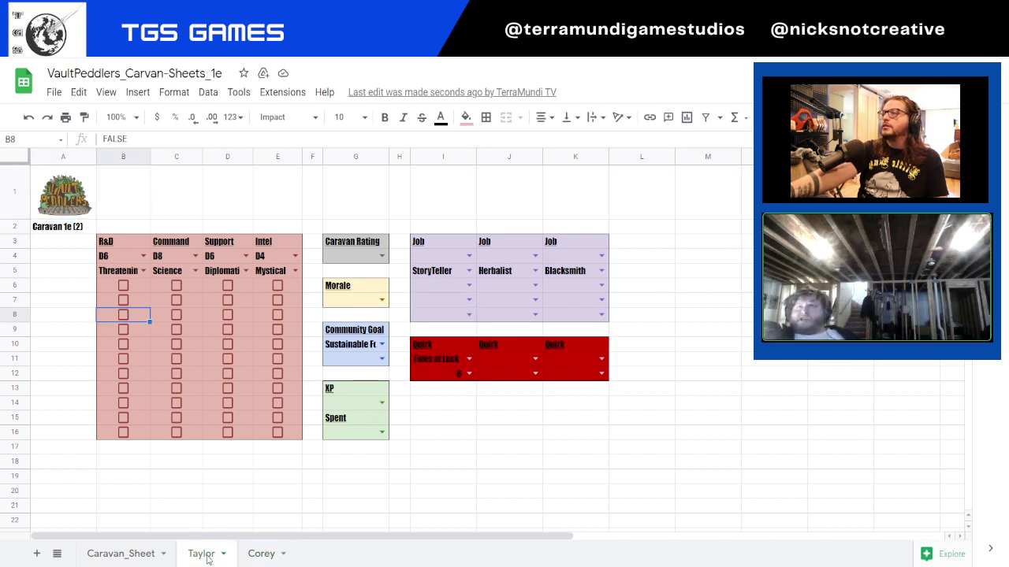
pyautogui.click(278, 556)
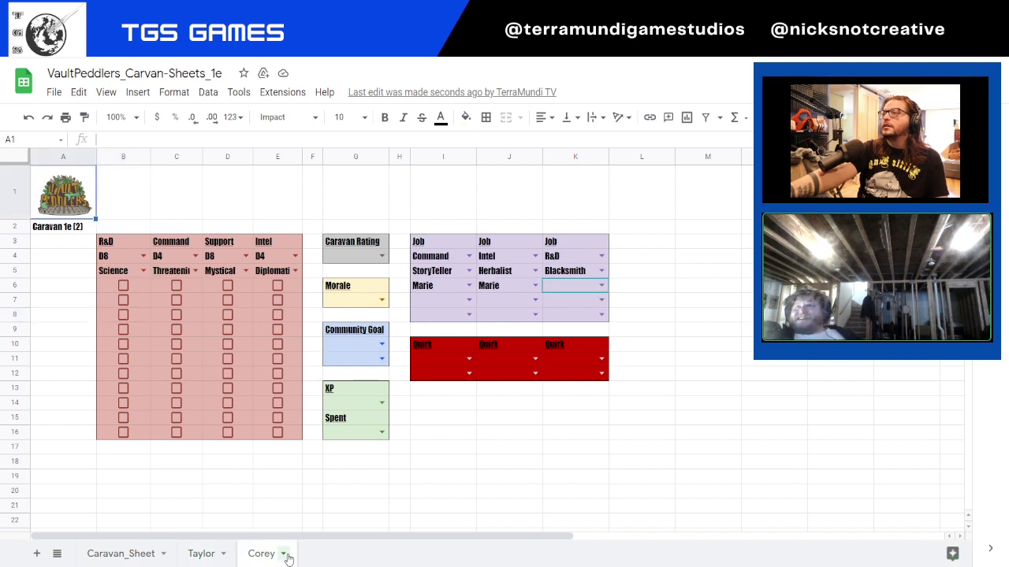
# On the first sample caravan sheet, assign the fourth listed NPC to StoryTeller, the third to Herbalist and the second to Blacksmith
pyautogui.click(220, 554)
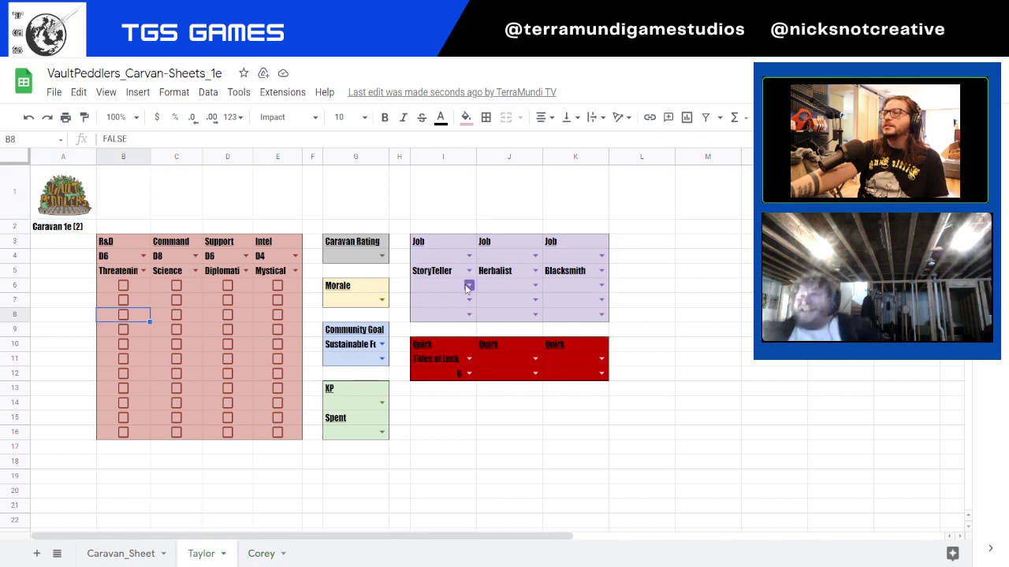
pyautogui.click(468, 286)
pyautogui.click(443, 357)
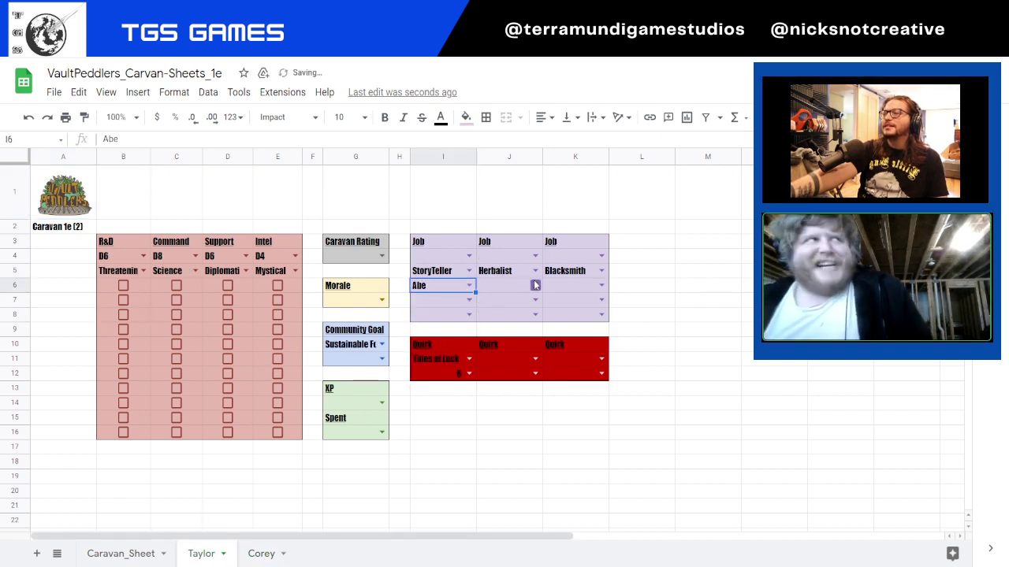
pyautogui.click(535, 285)
pyautogui.click(492, 339)
pyautogui.click(601, 285)
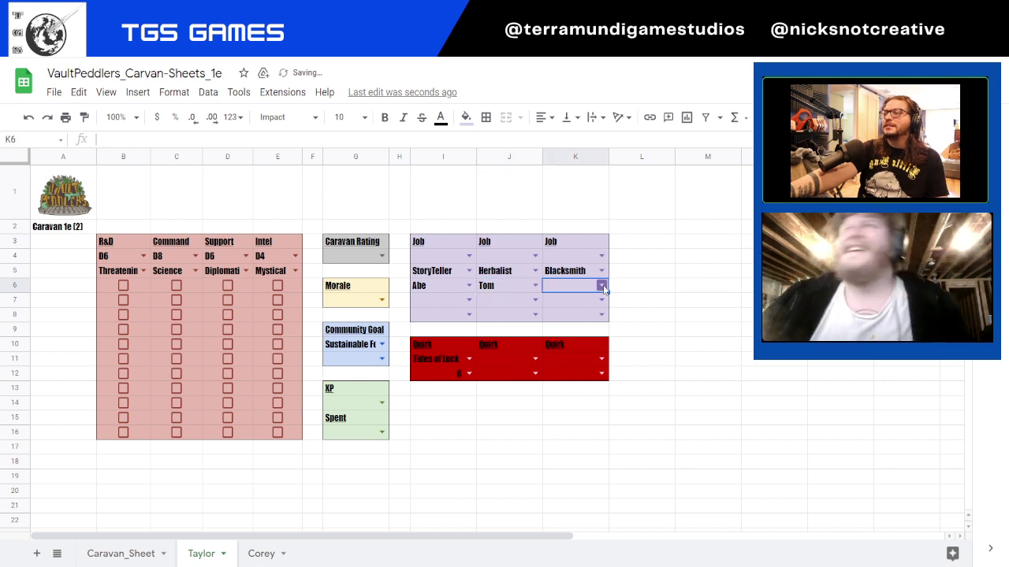
pyautogui.click(583, 305)
pyautogui.click(601, 285)
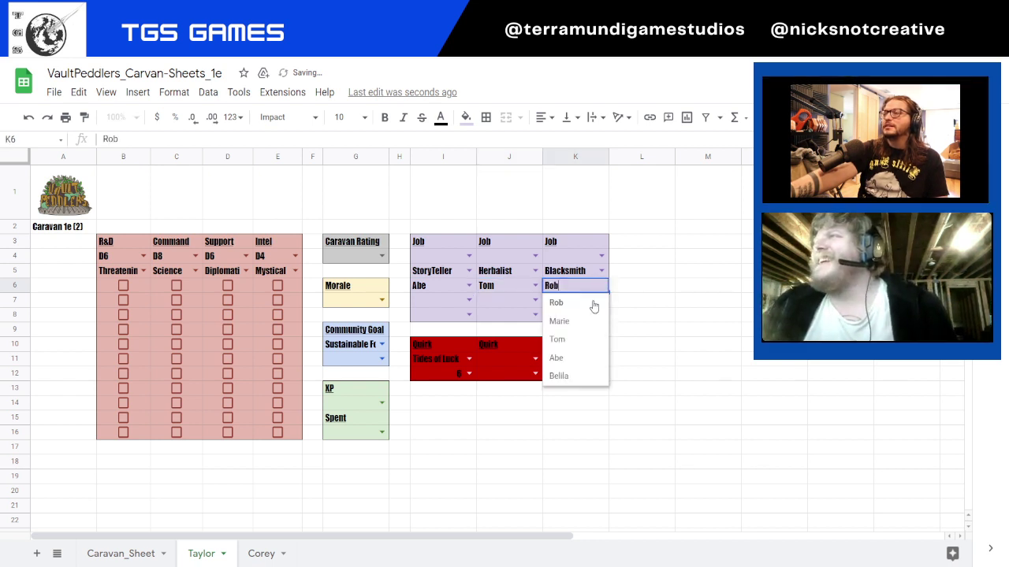
pyautogui.click(586, 325)
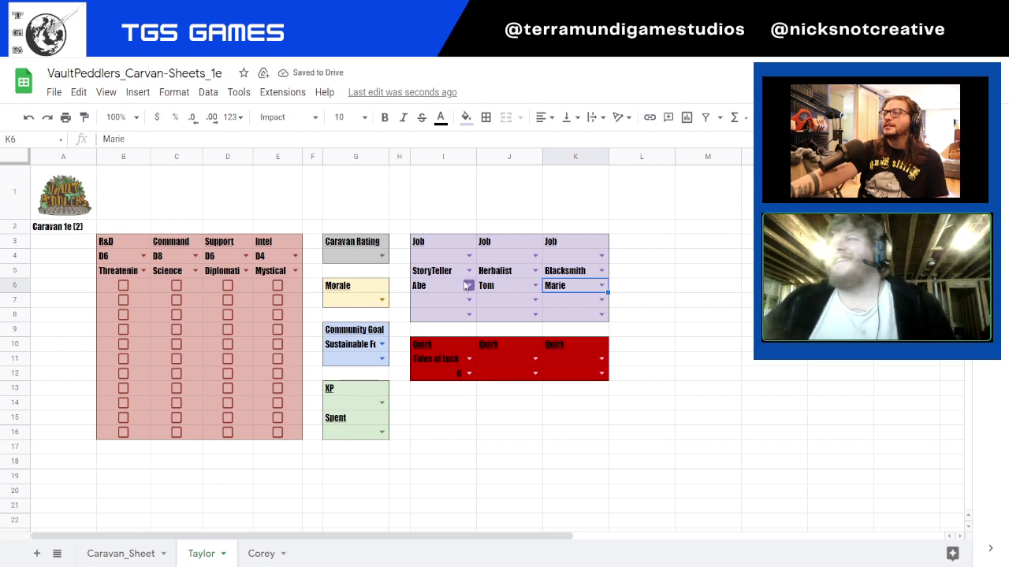
pyautogui.click(470, 256)
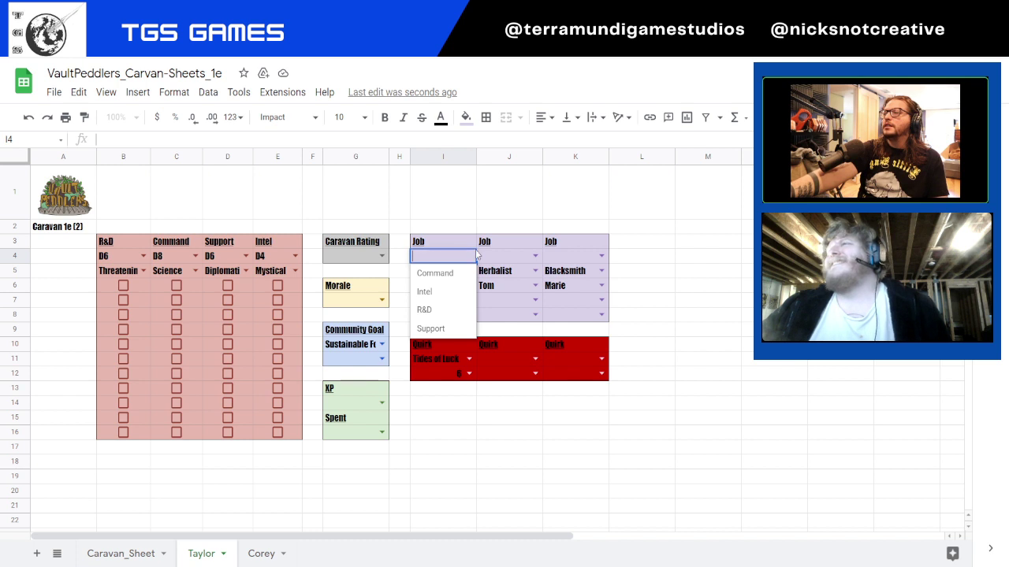
pyautogui.click(475, 255)
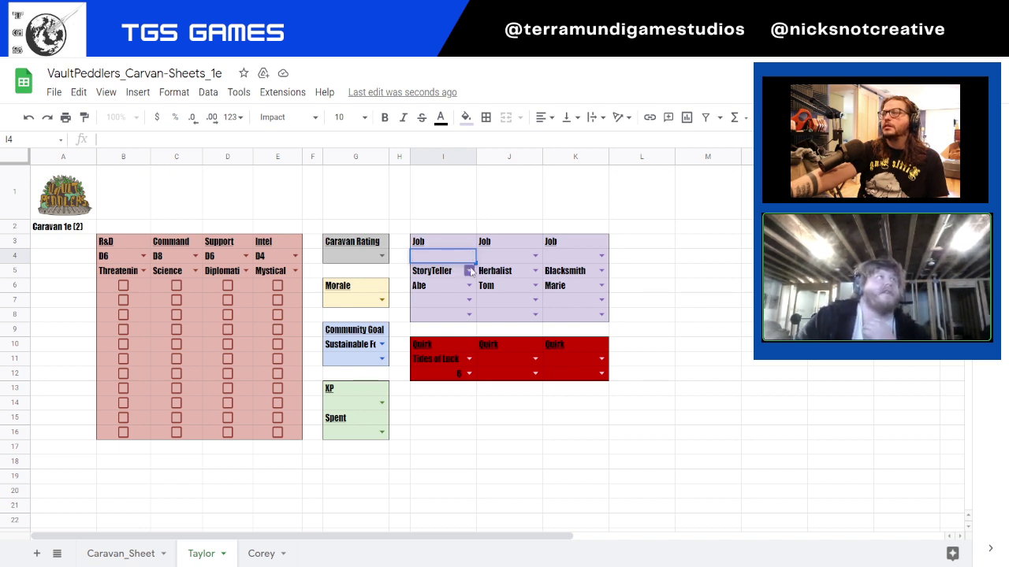
pyautogui.doubleClick(471, 271)
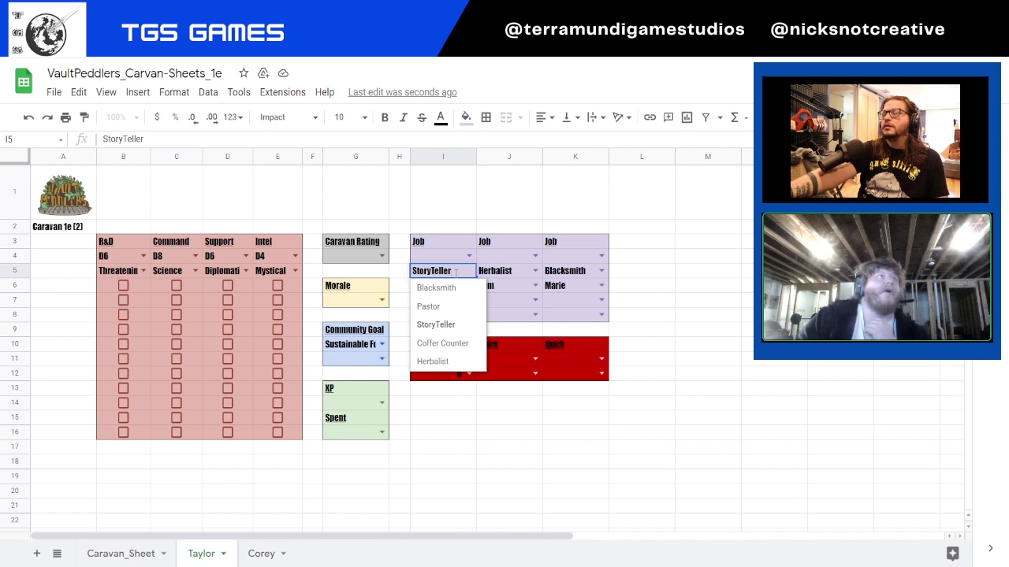
pyautogui.click(450, 259)
# Set the job attribute to Support for the StoryTeller and Herbalist and to R&D for the Blacksmith
pyautogui.doubleClick(470, 255)
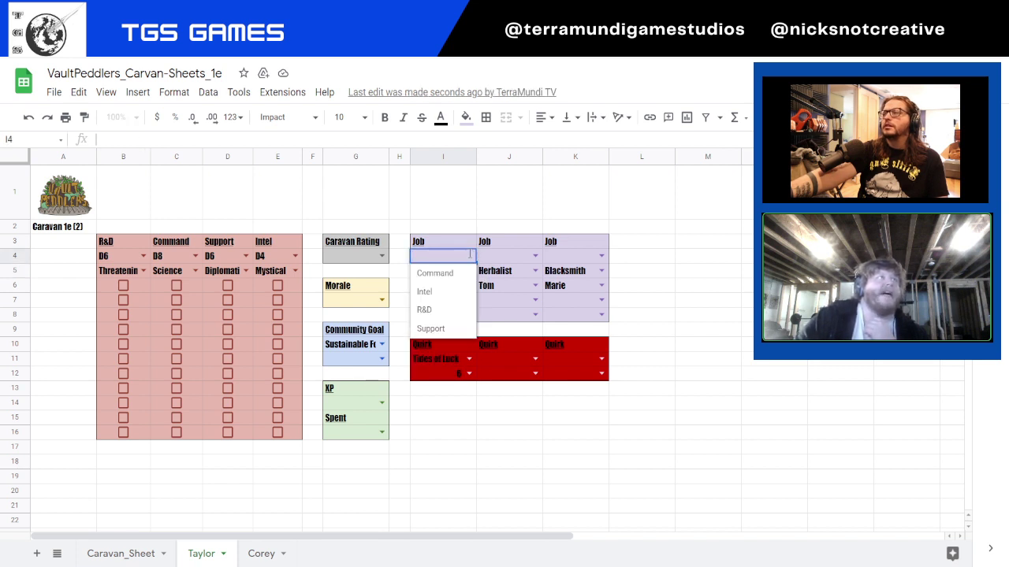
pyautogui.click(460, 327)
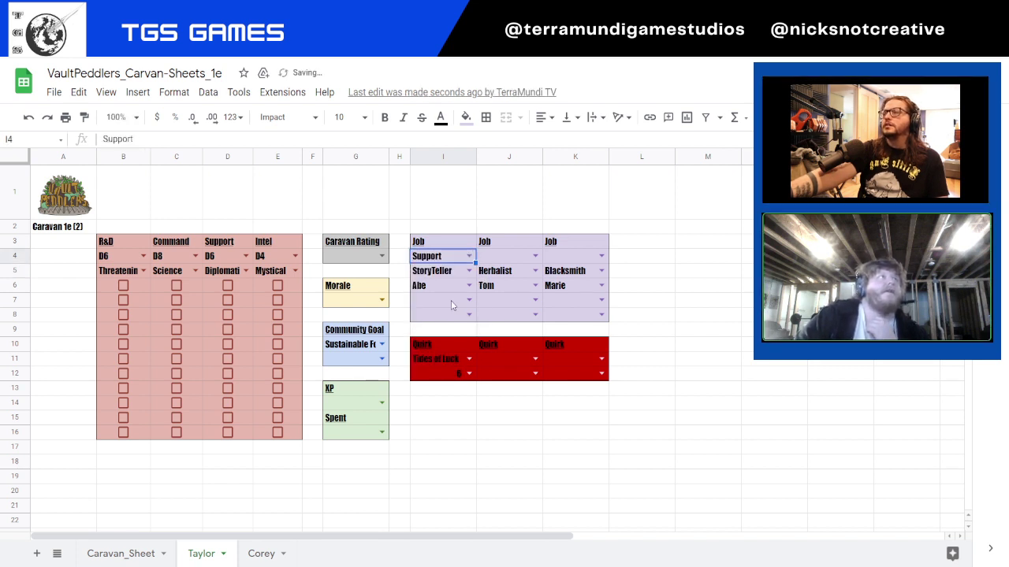
pyautogui.click(519, 255)
pyautogui.click(532, 256)
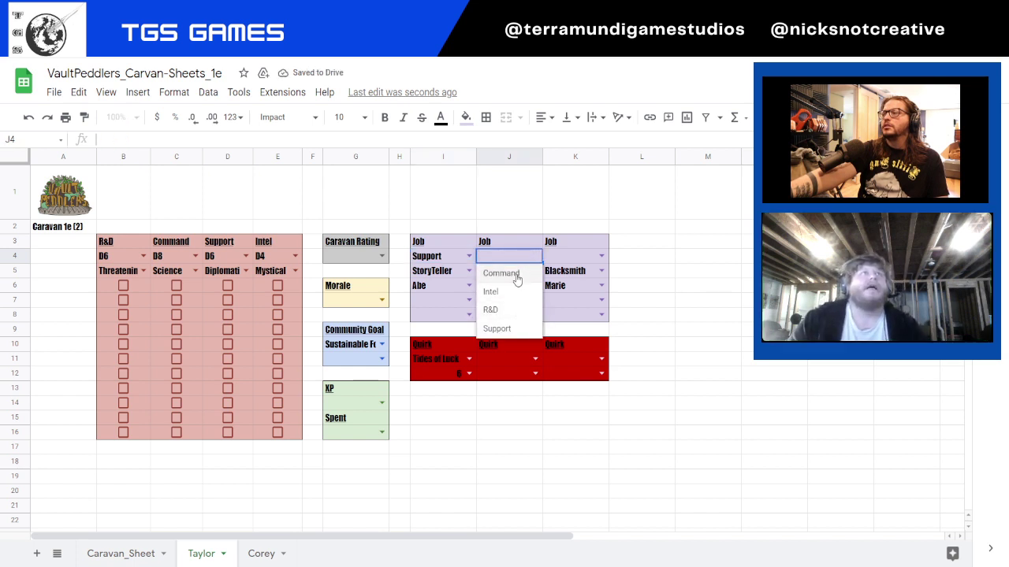
pyautogui.click(508, 331)
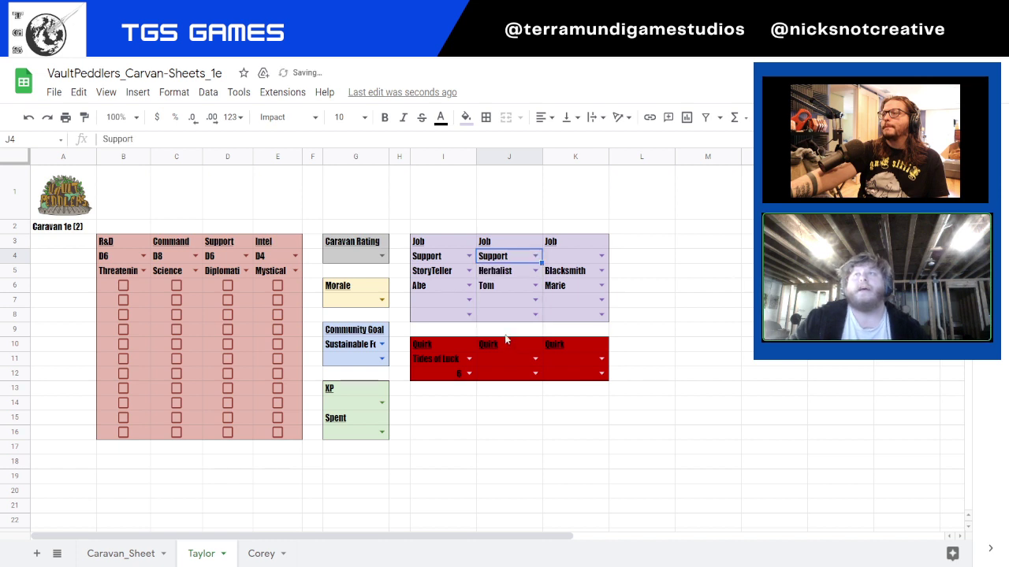
pyautogui.click(600, 256)
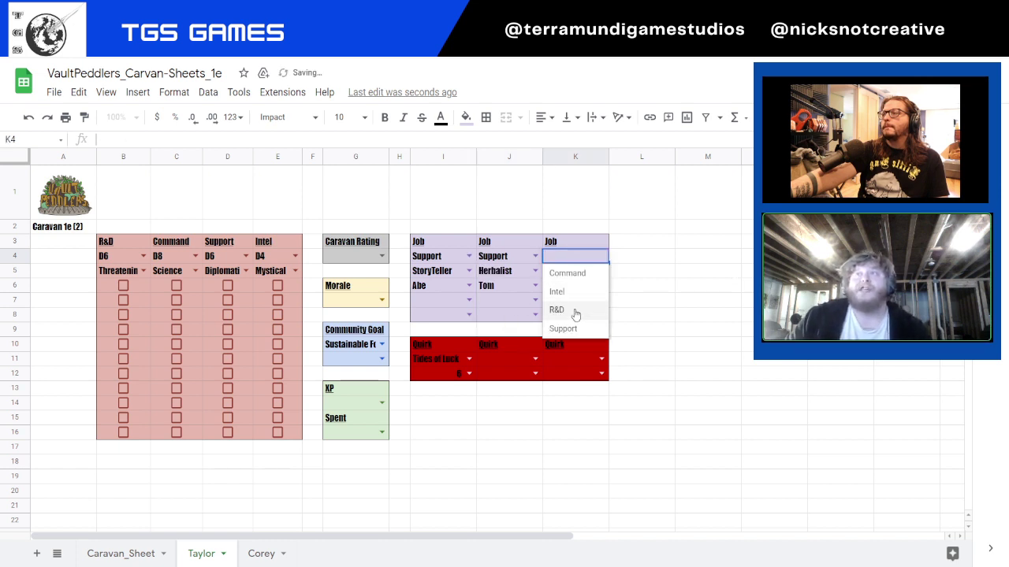
pyautogui.click(574, 309)
pyautogui.click(505, 287)
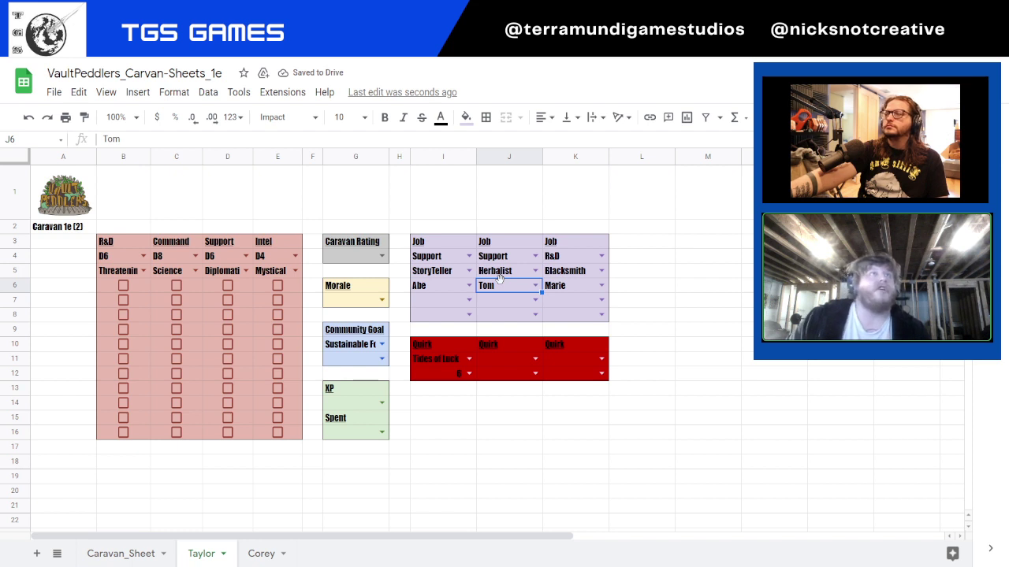
pyautogui.click(469, 300)
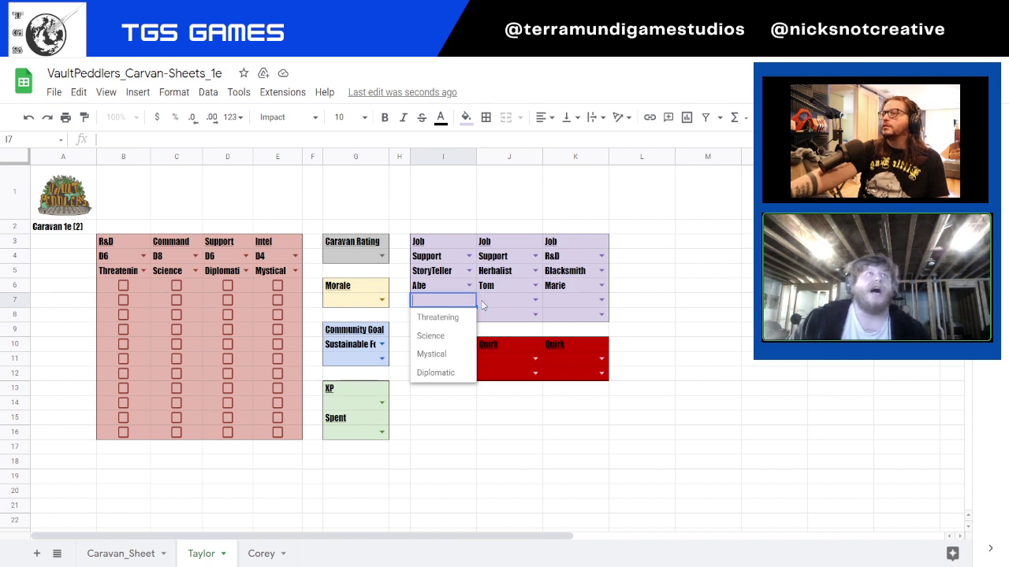
pyautogui.click(482, 304)
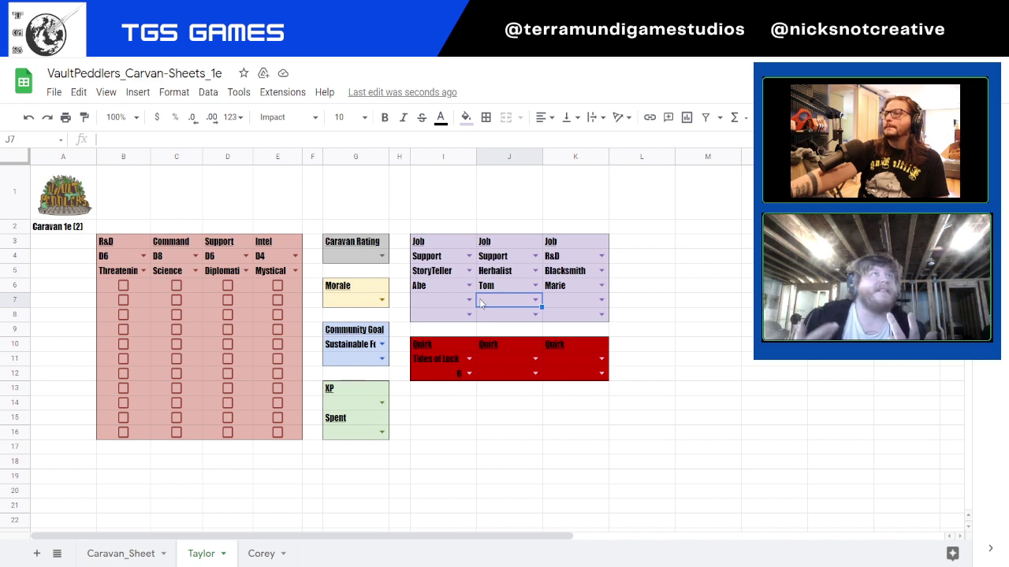
# Change the caravan's first quirk to Bad With Mechs
pyautogui.click(469, 359)
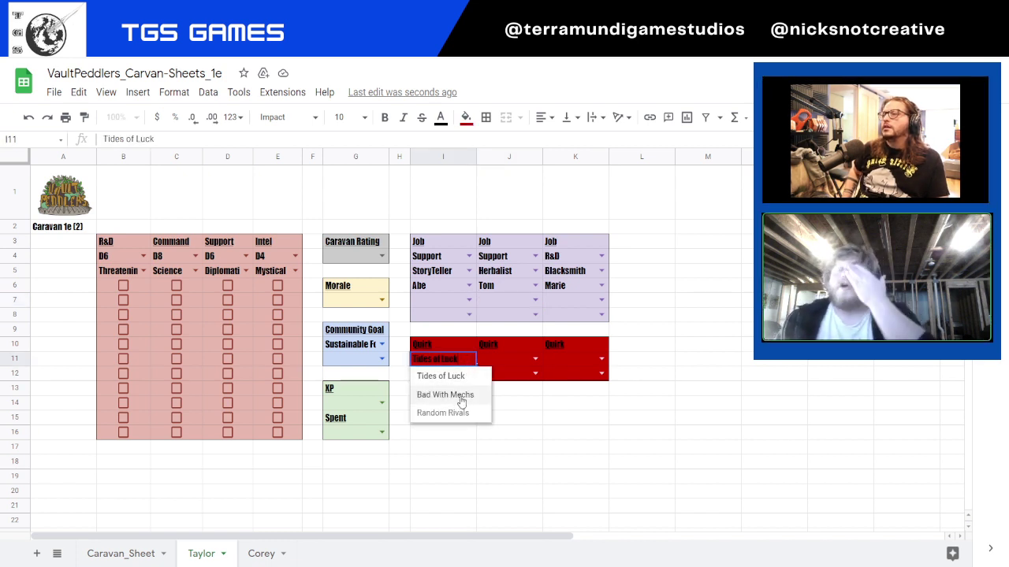
pyautogui.click(461, 396)
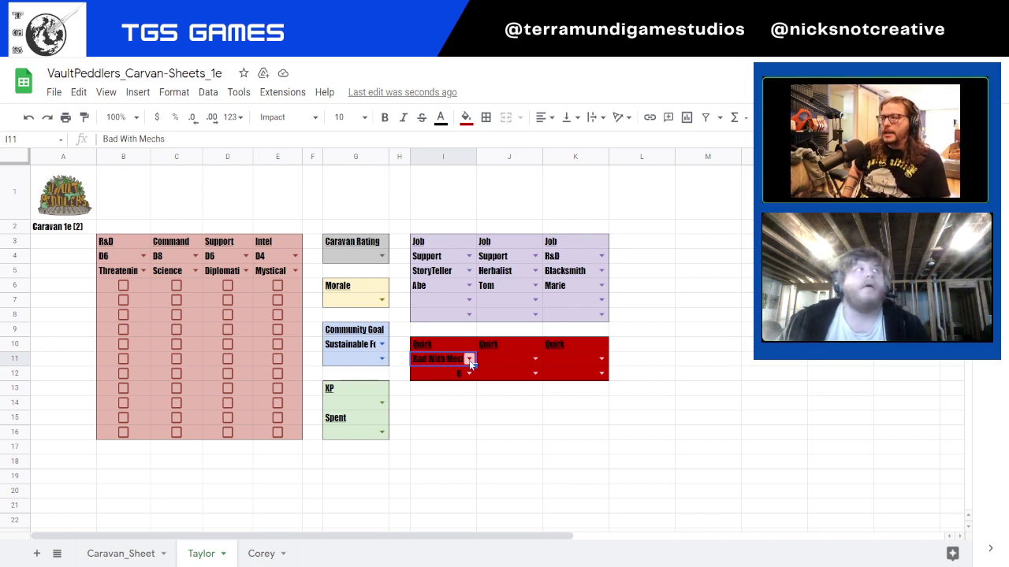
pyautogui.click(470, 360)
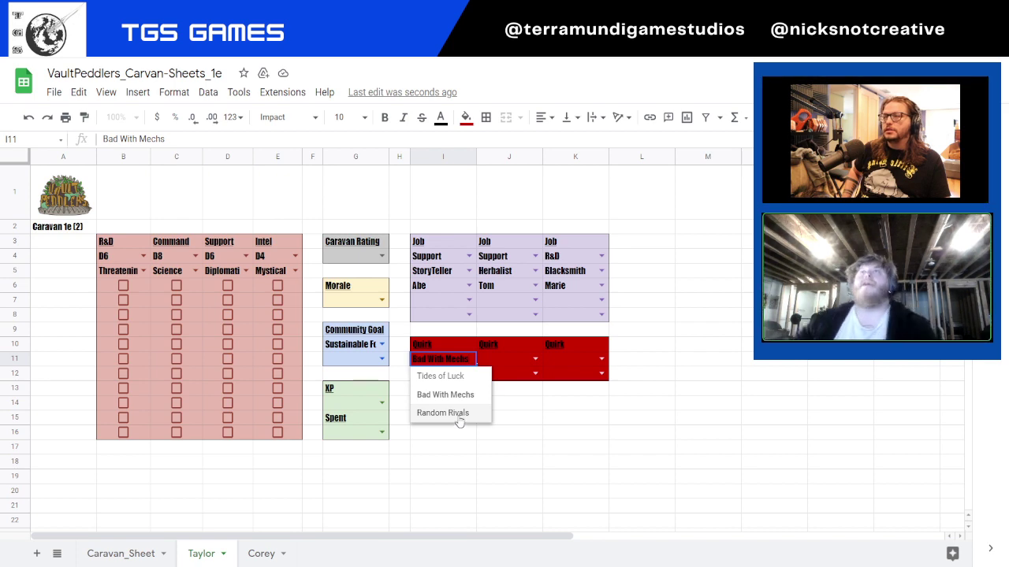
pyautogui.click(660, 347)
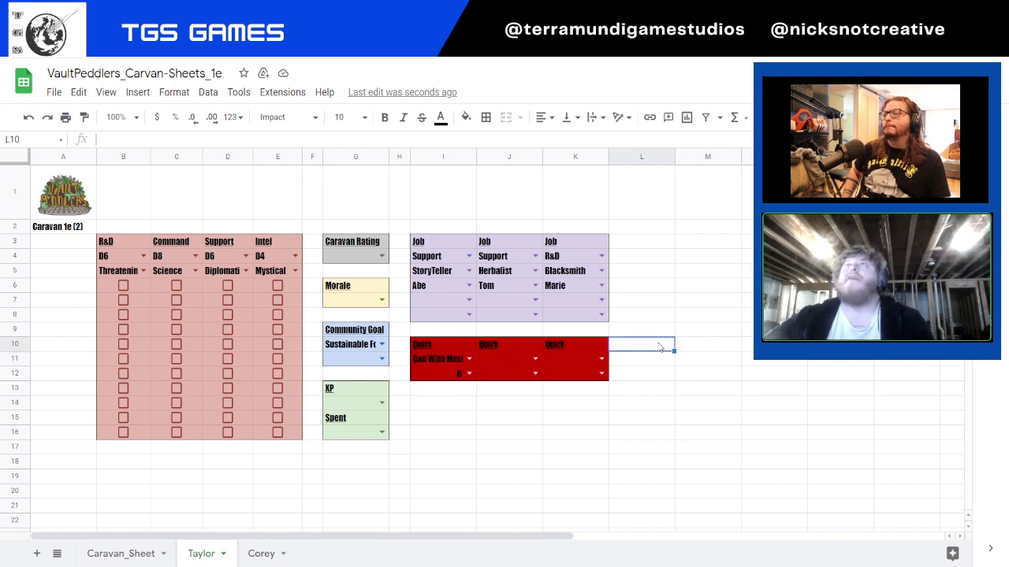
# Switch to the Vault Peddlers: 1e document and look through the sections after Community Goals for the quirk entries
pyautogui.hotkey('ctrl', 'Tab')
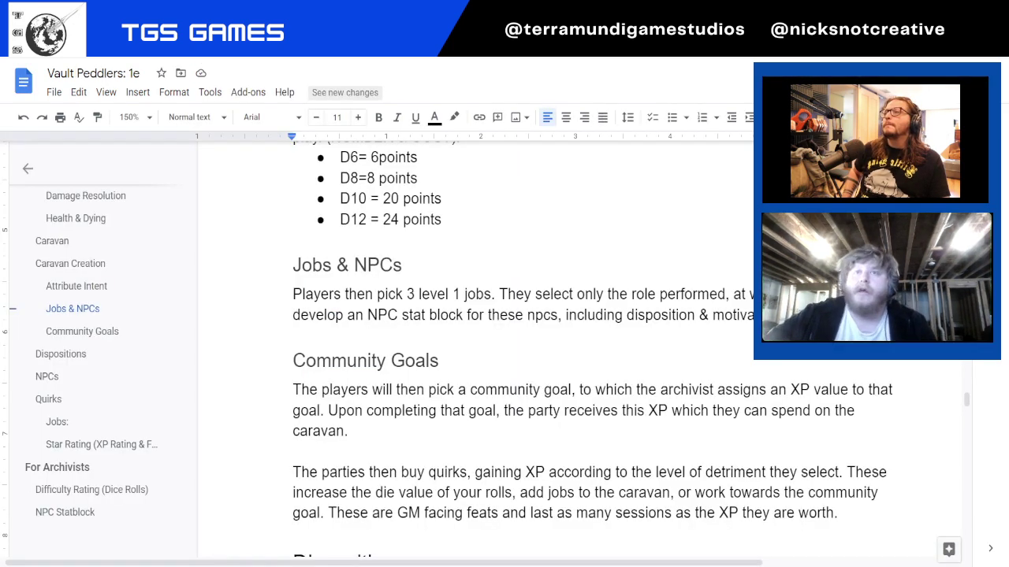
pyautogui.scroll(-3, 504, 331)
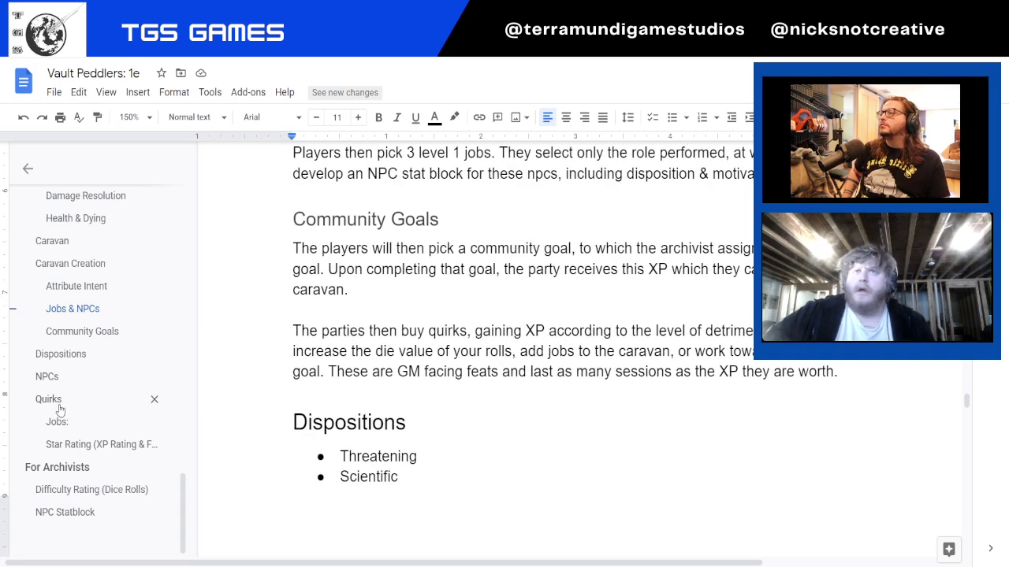
pyautogui.scroll(-2, 290, 364)
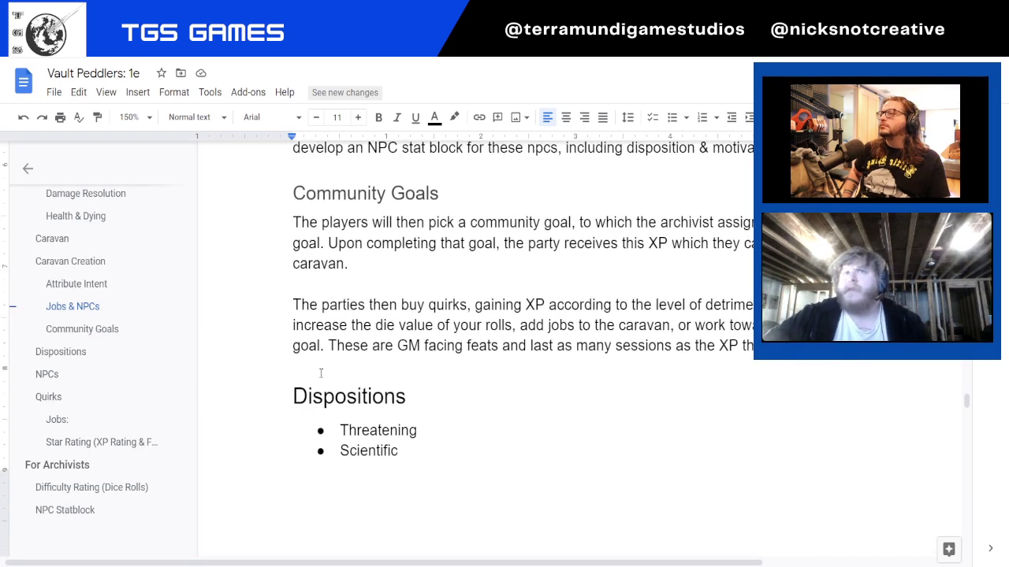
pyautogui.scroll(-10, 291, 359)
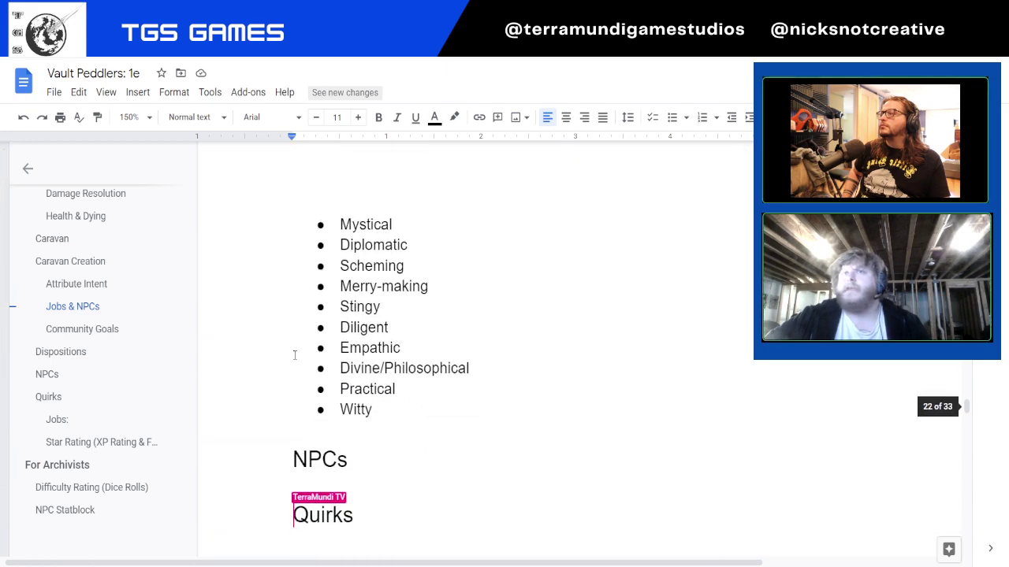
pyautogui.scroll(4, 295, 353)
pyautogui.scroll(-20, 295, 353)
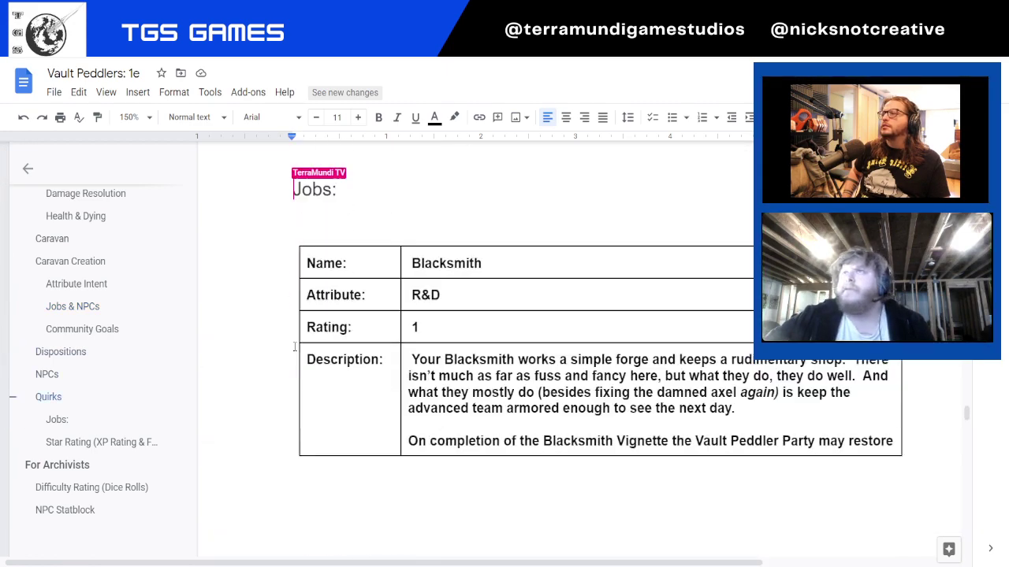
pyautogui.scroll(-20, 294, 344)
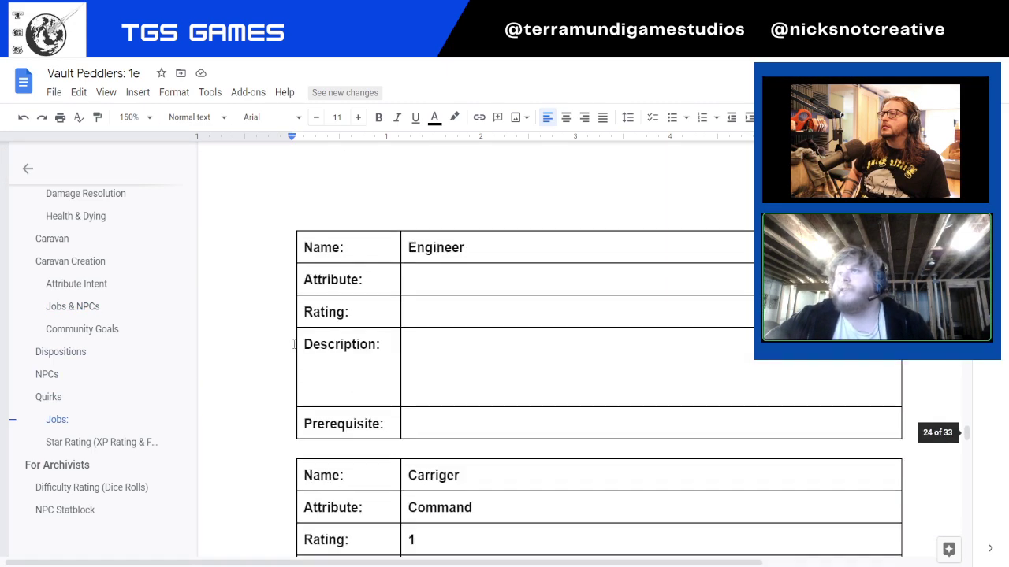
pyautogui.scroll(-20, 294, 344)
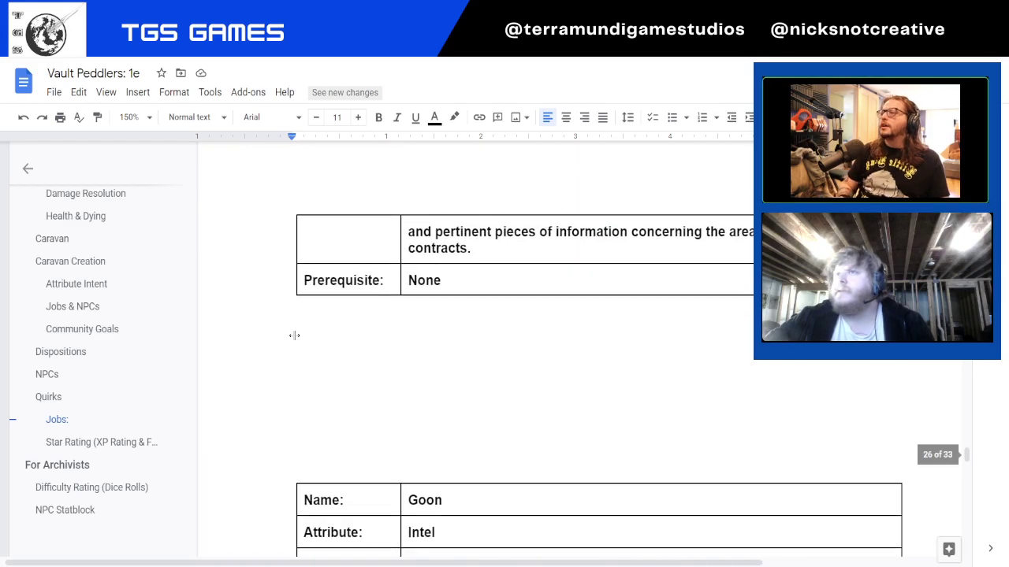
pyautogui.scroll(-20, 295, 330)
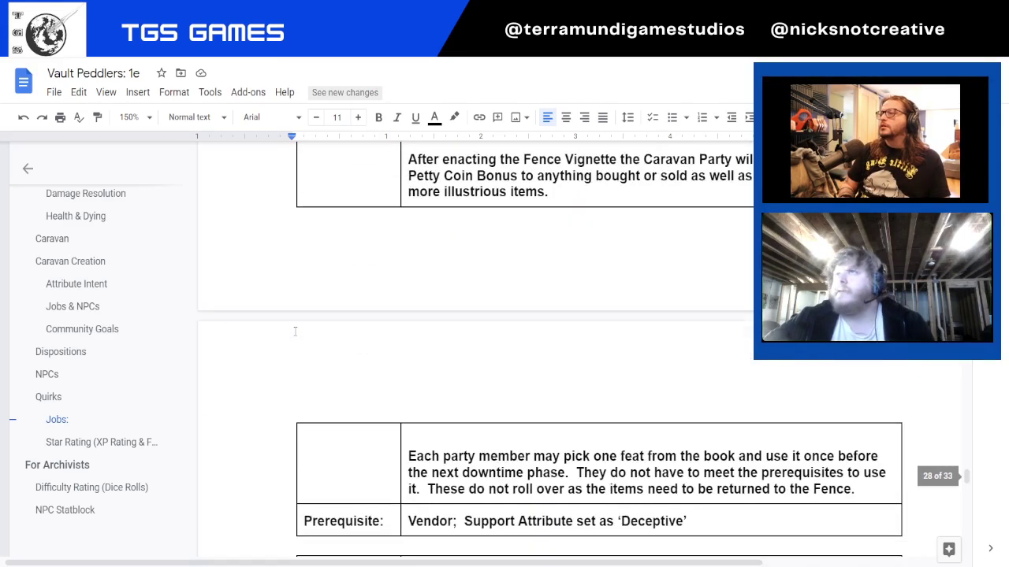
pyautogui.scroll(-20, 294, 331)
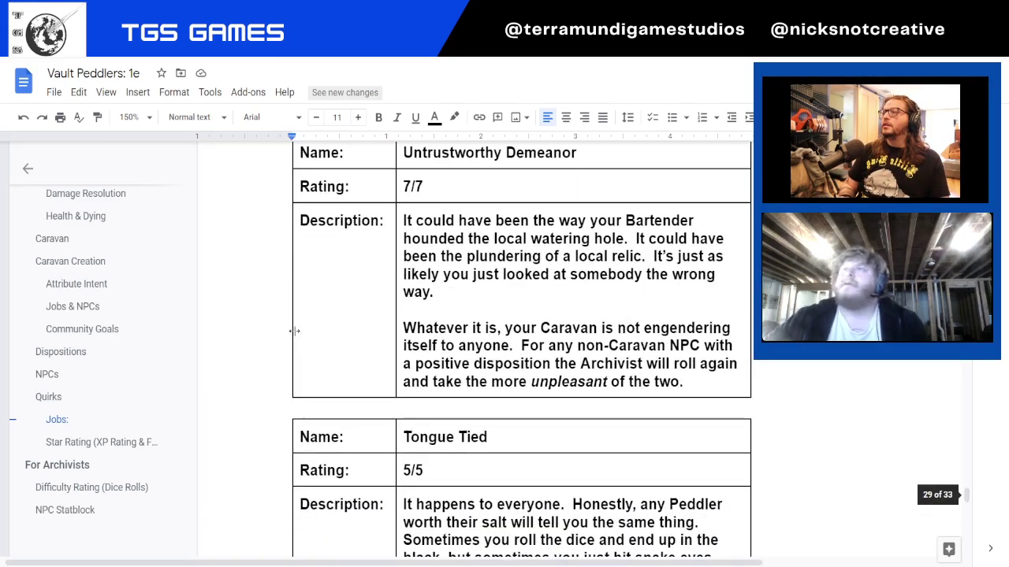
pyautogui.scroll(-20, 294, 331)
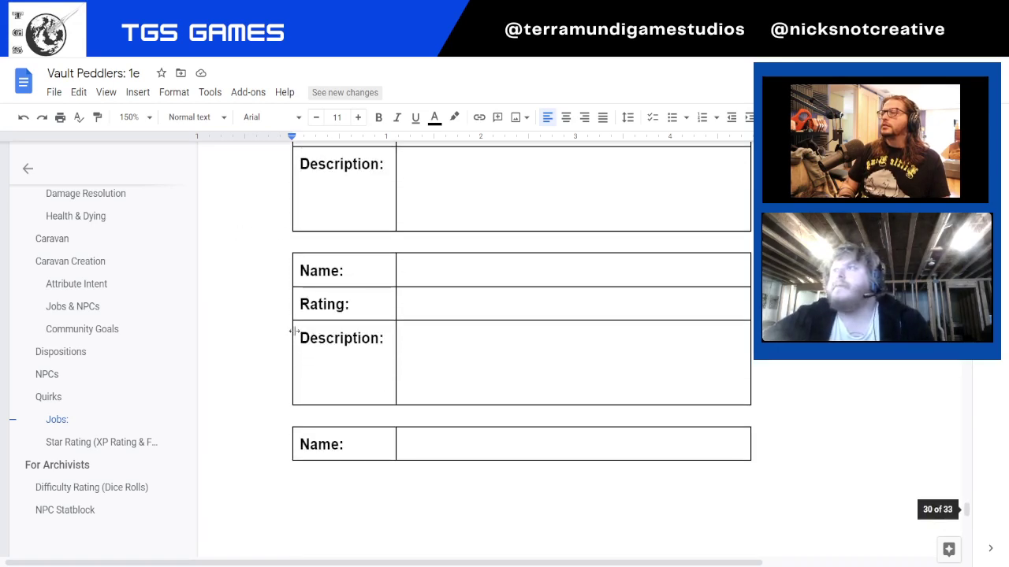
pyautogui.scroll(-7, 295, 331)
pyautogui.scroll(8, 295, 331)
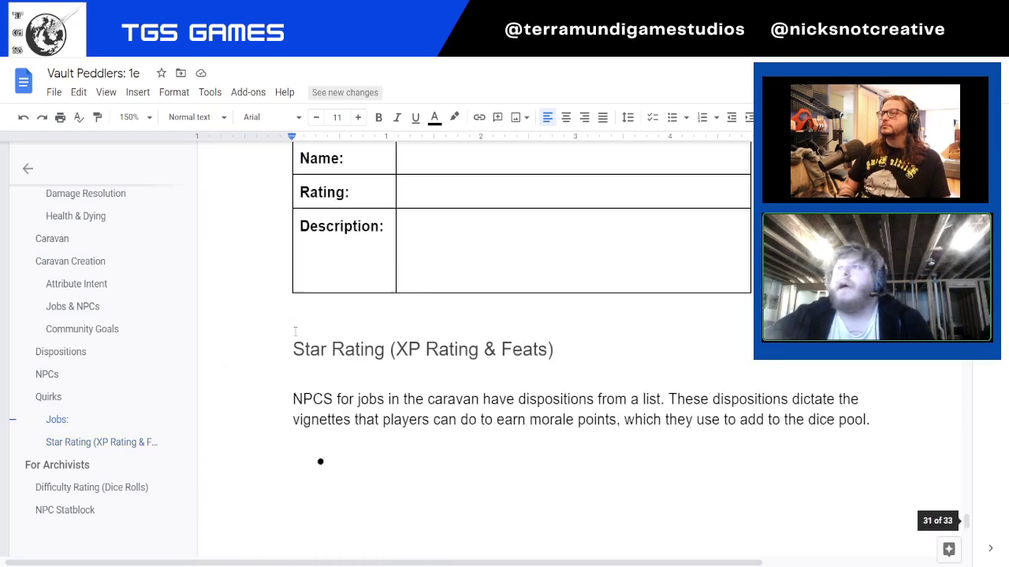
# Copy the quirks introduction paragraph and the quirk tables from Mired by Mechs through Tarnished Coins
pyautogui.scroll(10, 401, 390)
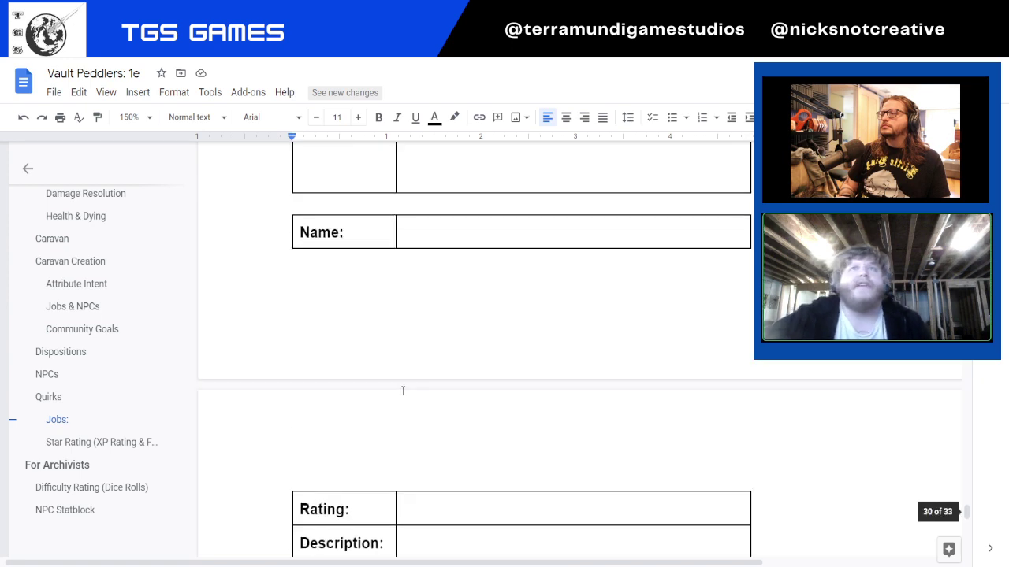
pyautogui.scroll(-3, 401, 388)
pyautogui.scroll(1, 401, 388)
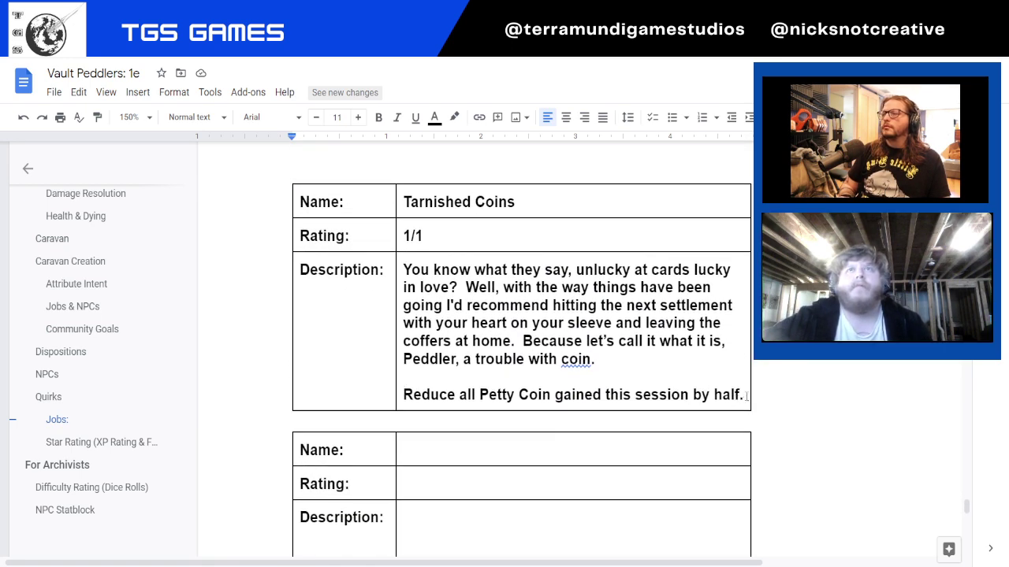
pyautogui.moveTo(745, 396); pyautogui.dragTo(405, 158)
pyautogui.scroll(5, 404, 376)
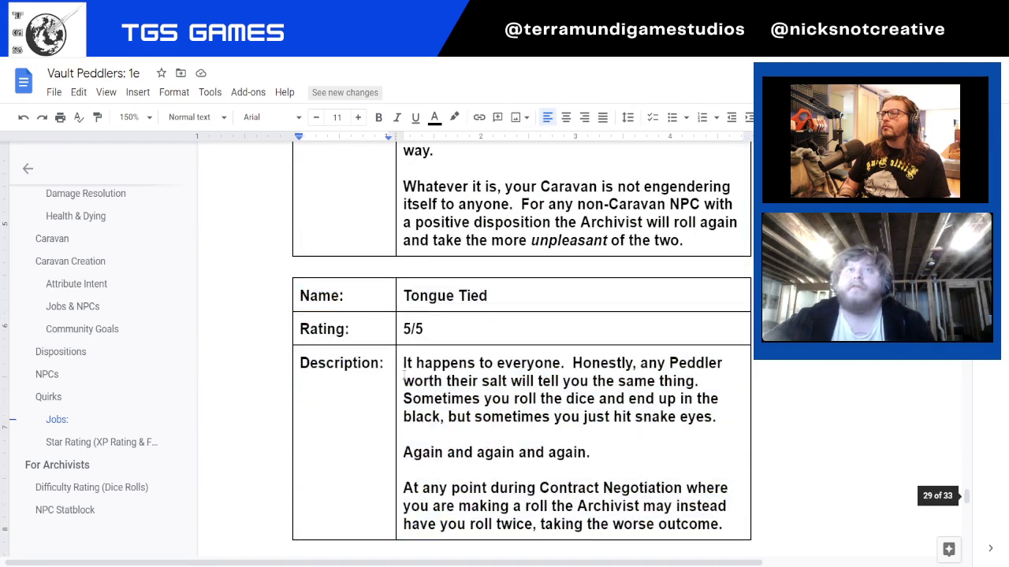
pyautogui.scroll(10, 394, 382)
pyautogui.moveTo(403, 378); pyautogui.dragTo(295, 308)
pyautogui.scroll(2, 380, 383)
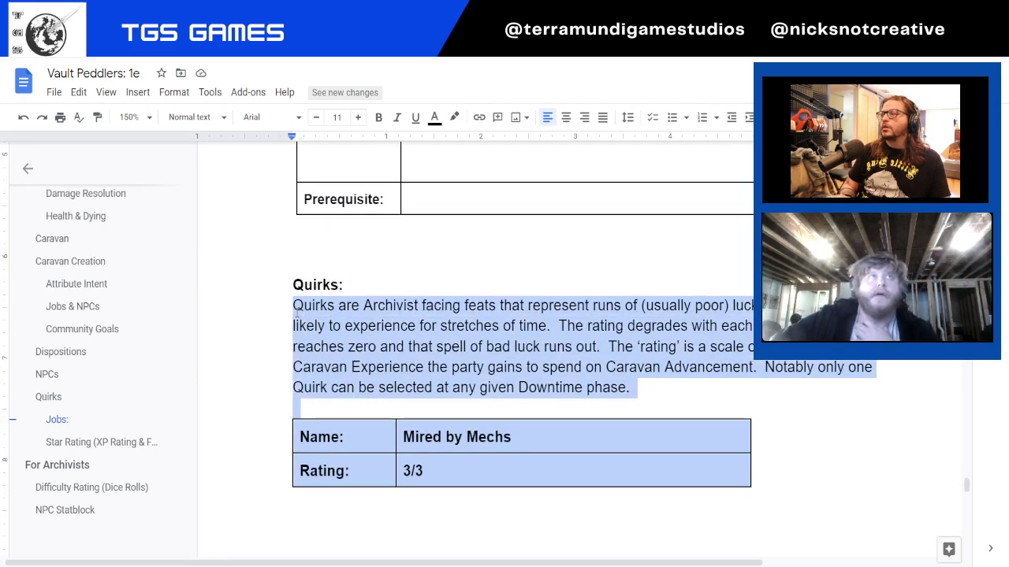
# Replace the blank lines under the Quirks heading with the copied quirk text and tables, using the Normal text style
pyautogui.scroll(-15, 388, 330)
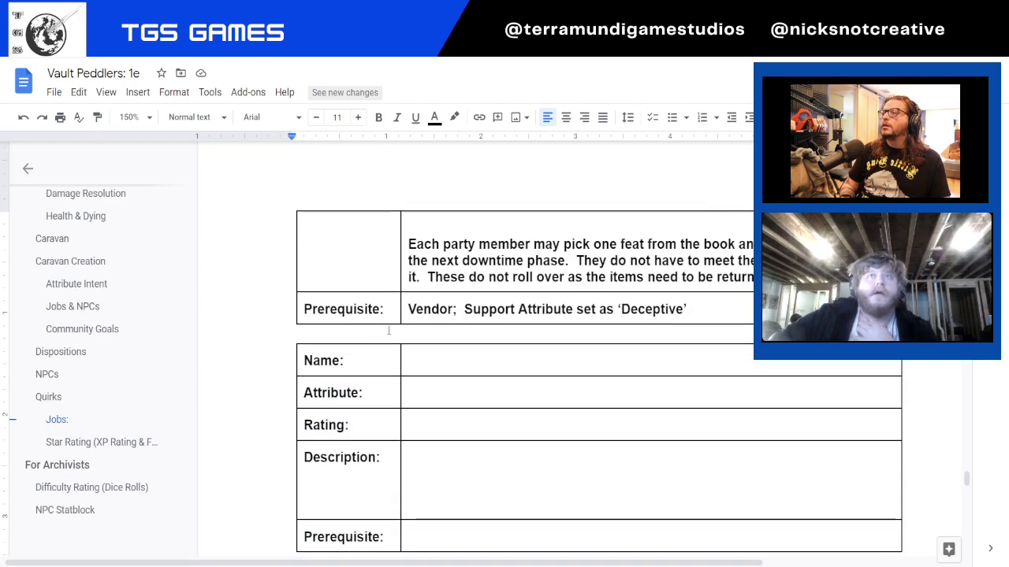
pyautogui.scroll(-5, 389, 330)
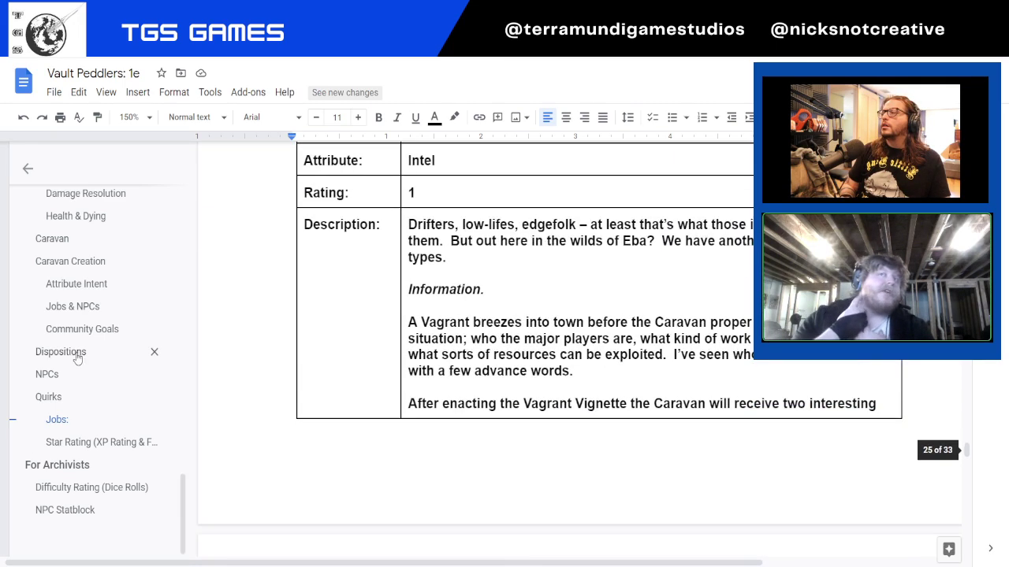
pyautogui.click(49, 397)
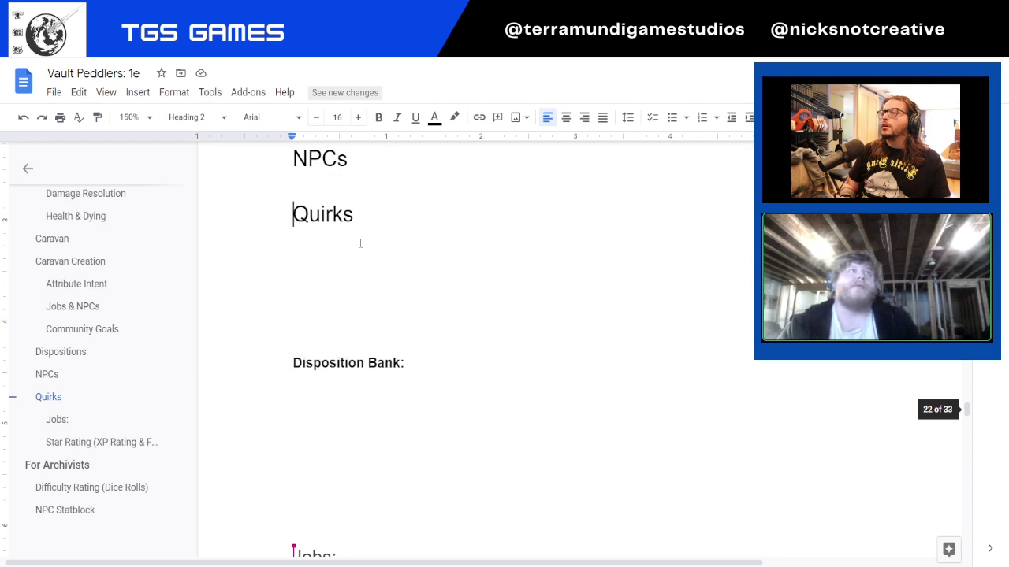
pyautogui.click(354, 239)
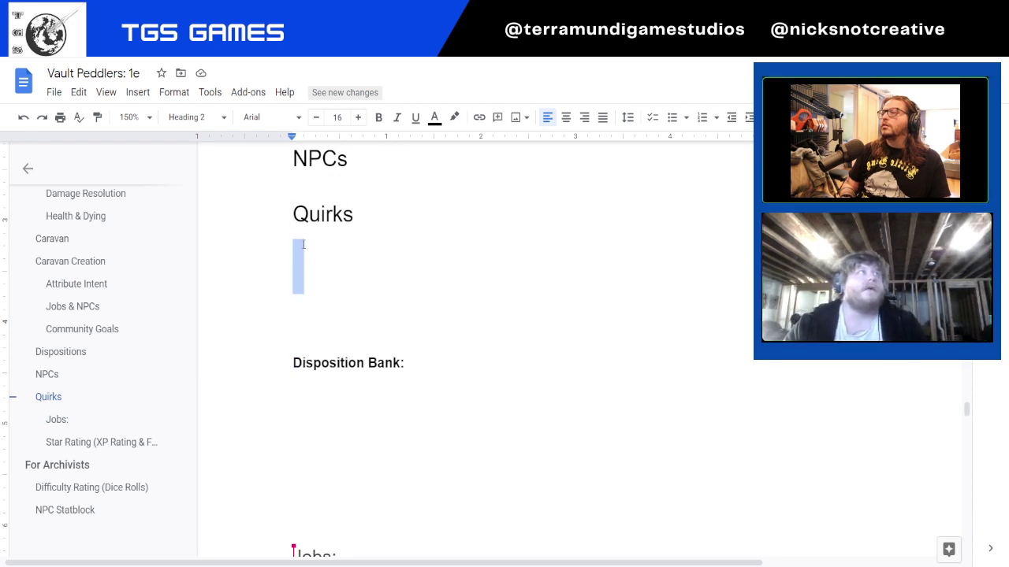
pyautogui.click(208, 120)
pyautogui.click(214, 154)
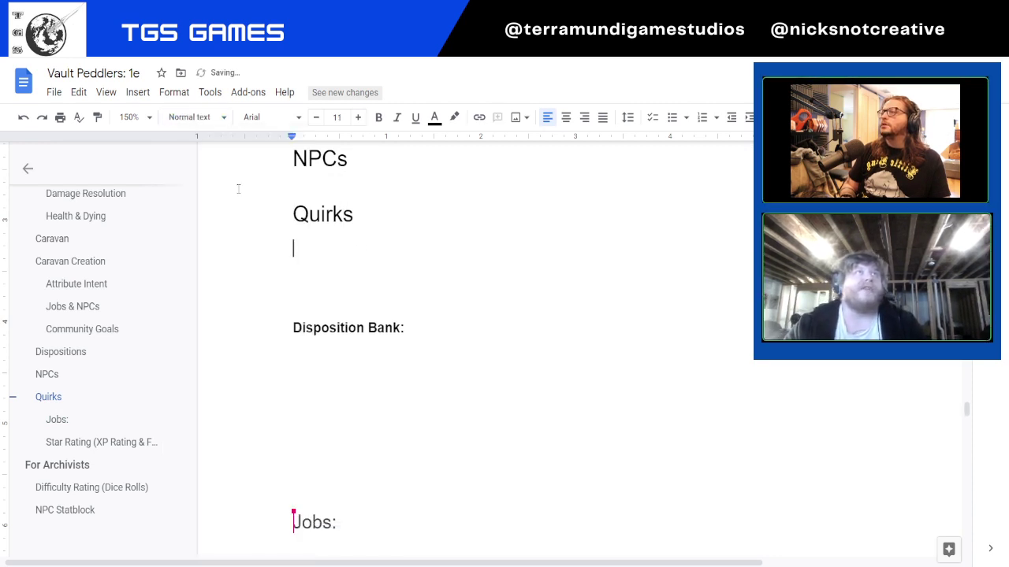
# Review the relocated Quirks section from its introduction through the Tarnished Coins table
pyautogui.scroll(-15, 285, 225)
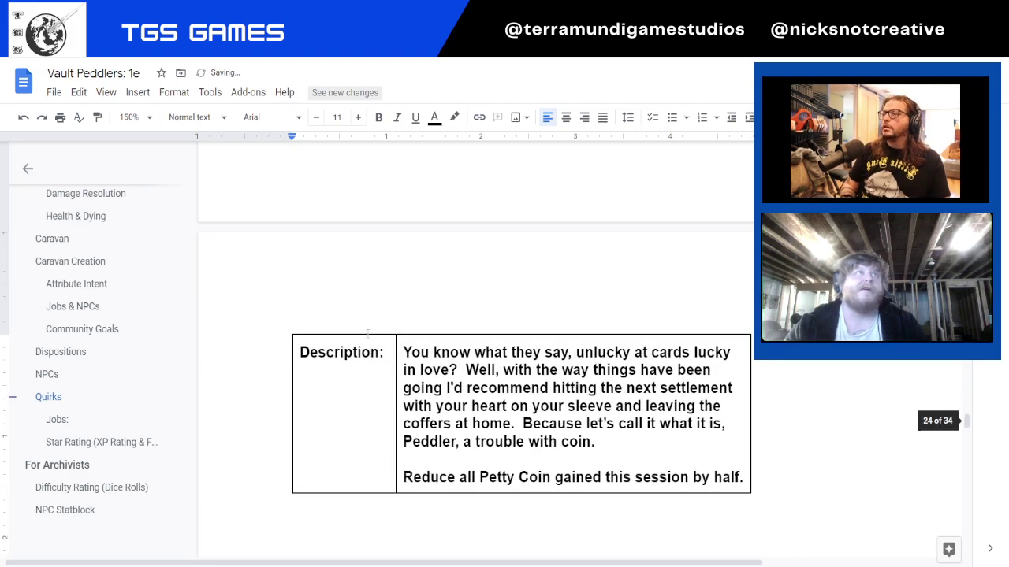
pyautogui.scroll(5, 392, 354)
pyautogui.scroll(8, 391, 354)
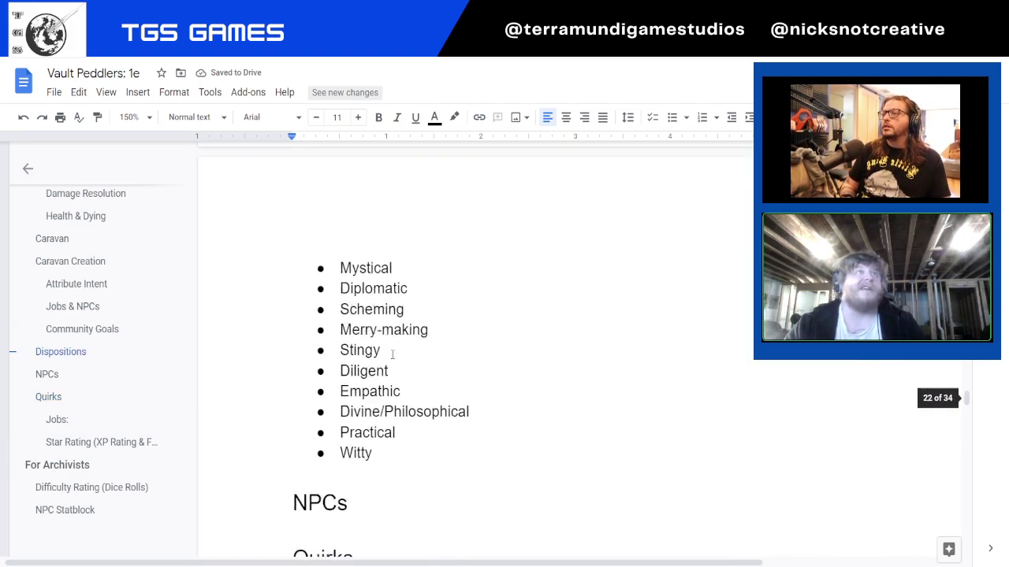
pyautogui.scroll(-6, 390, 355)
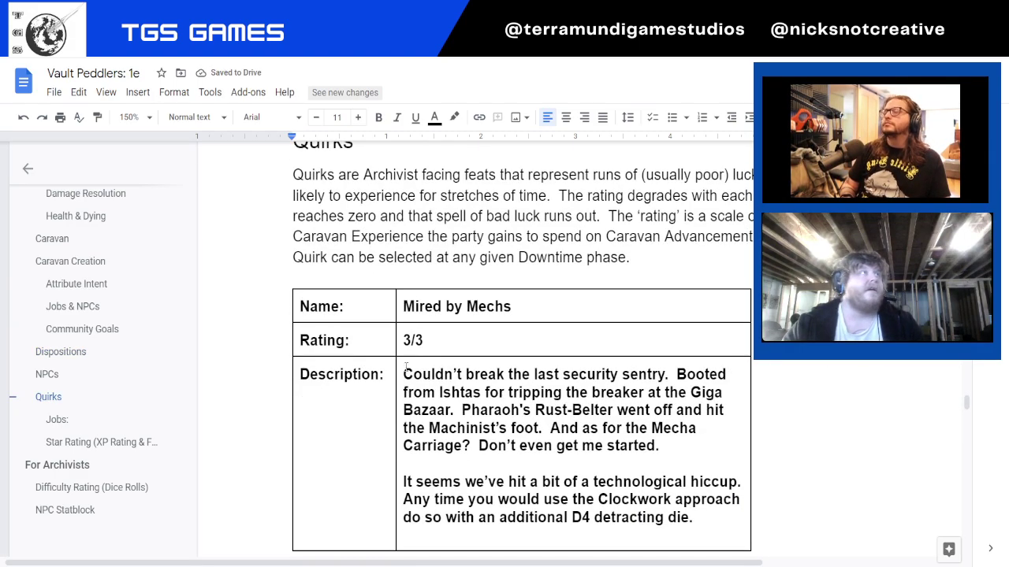
pyautogui.scroll(3, 432, 355)
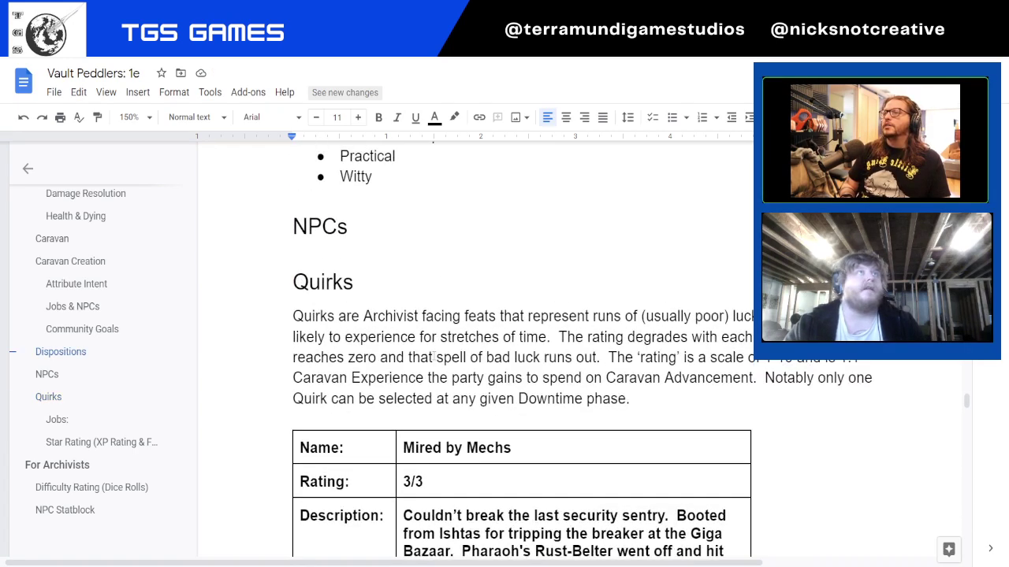
pyautogui.scroll(-8, 434, 356)
pyautogui.scroll(-10, 433, 355)
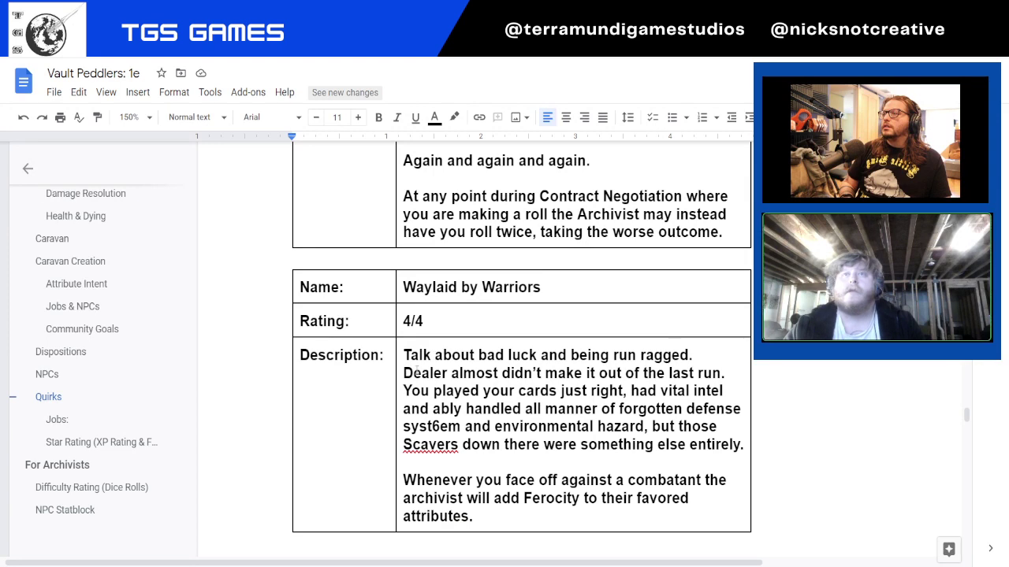
pyautogui.scroll(-10, 416, 368)
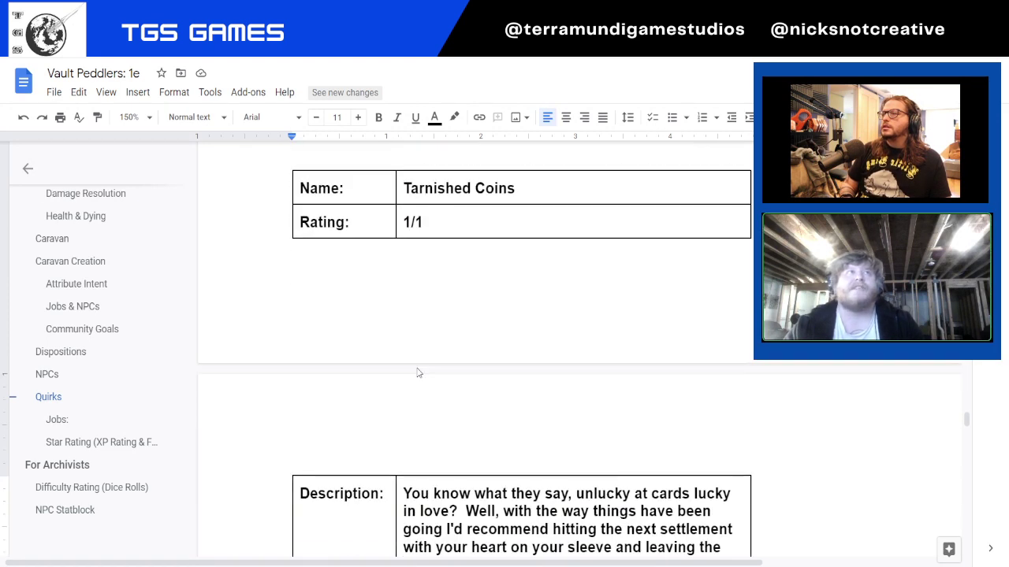
# Copy the last blank Name, Rating and Description table just before the Star Rating section
pyautogui.click(65, 424)
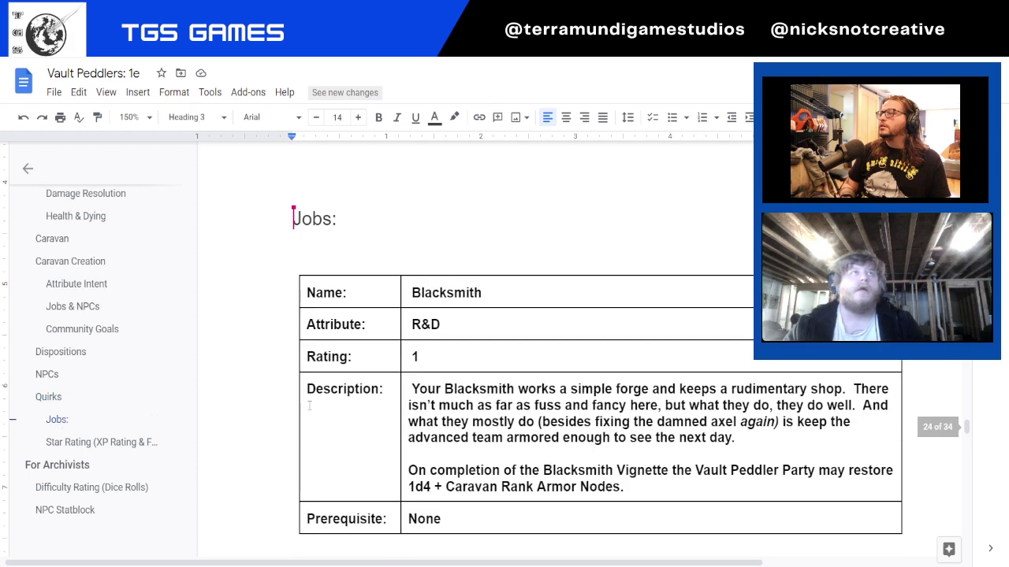
pyautogui.click(101, 442)
pyautogui.scroll(5, 481, 396)
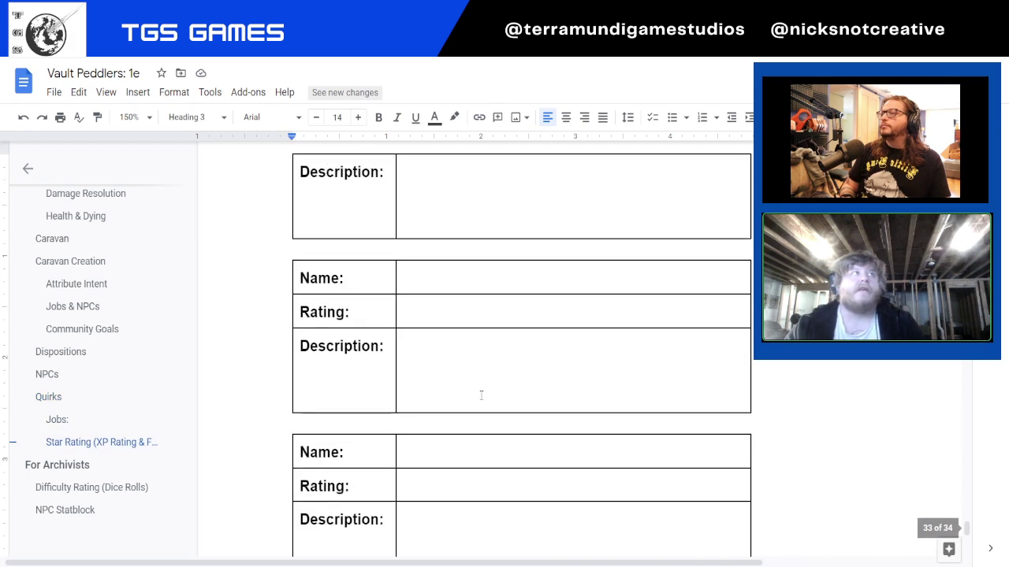
pyautogui.scroll(-2, 481, 395)
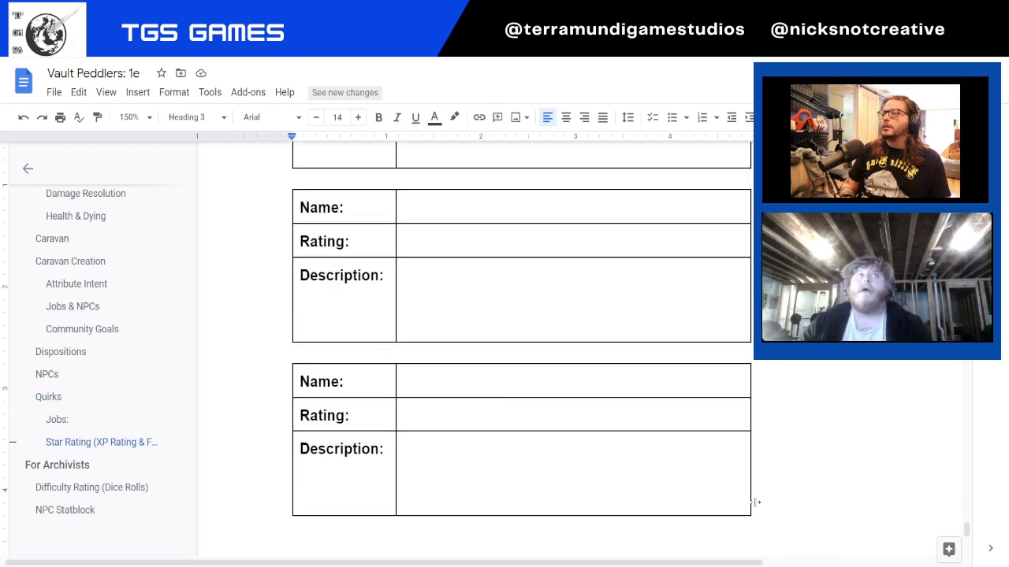
pyautogui.moveTo(739, 501); pyautogui.dragTo(313, 382)
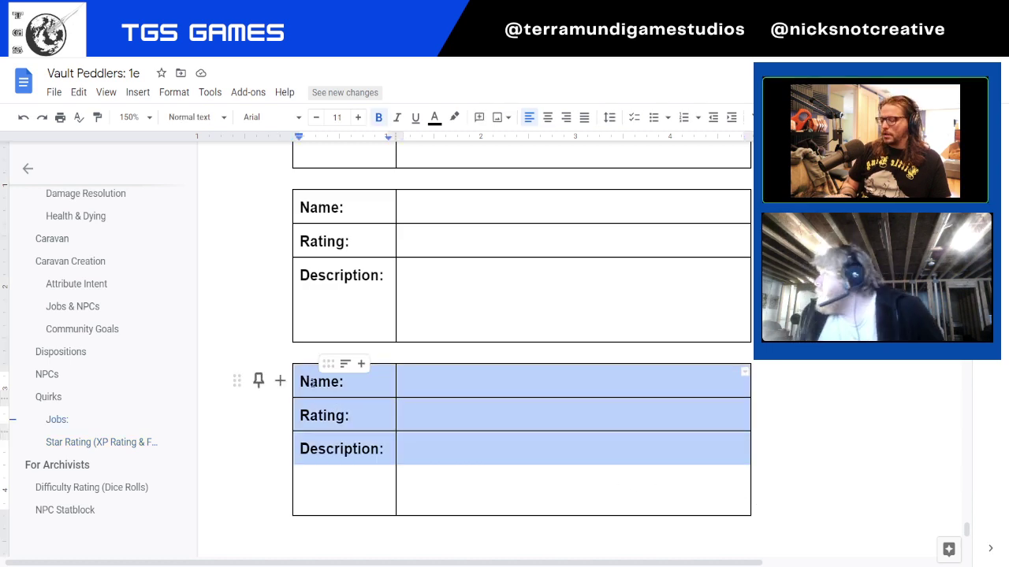
# Paste the blank quirk table below the Tarnished Coins table in the Quirks section
pyautogui.click(115, 398)
pyautogui.scroll(-15, 391, 344)
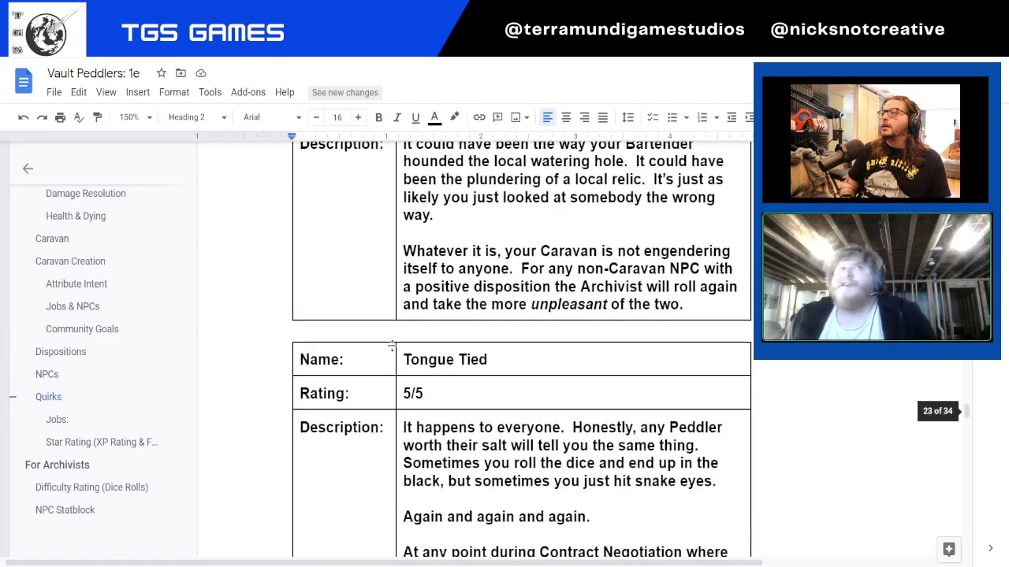
pyautogui.scroll(-15, 392, 344)
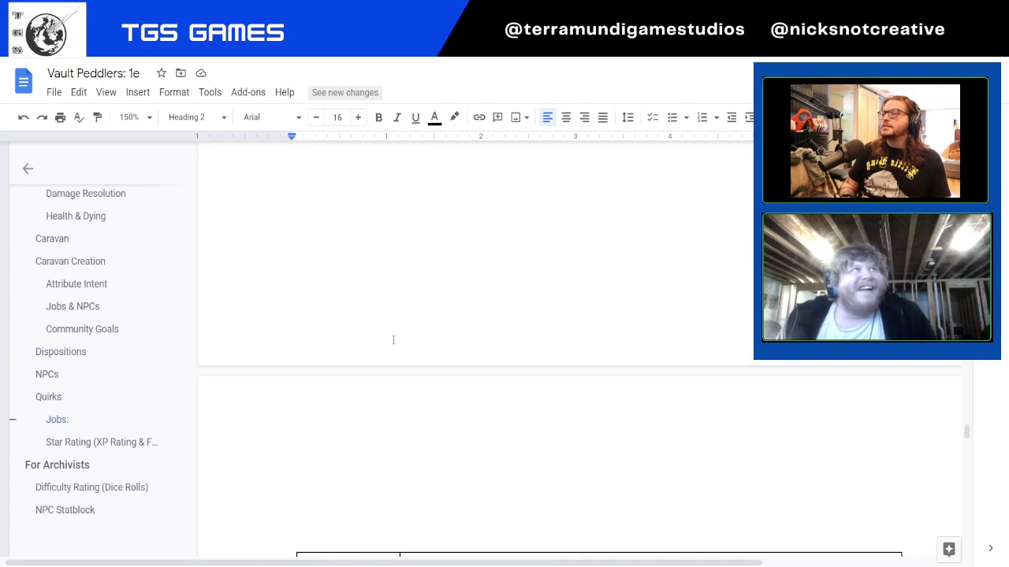
pyautogui.scroll(-3, 393, 340)
pyautogui.scroll(5, 410, 335)
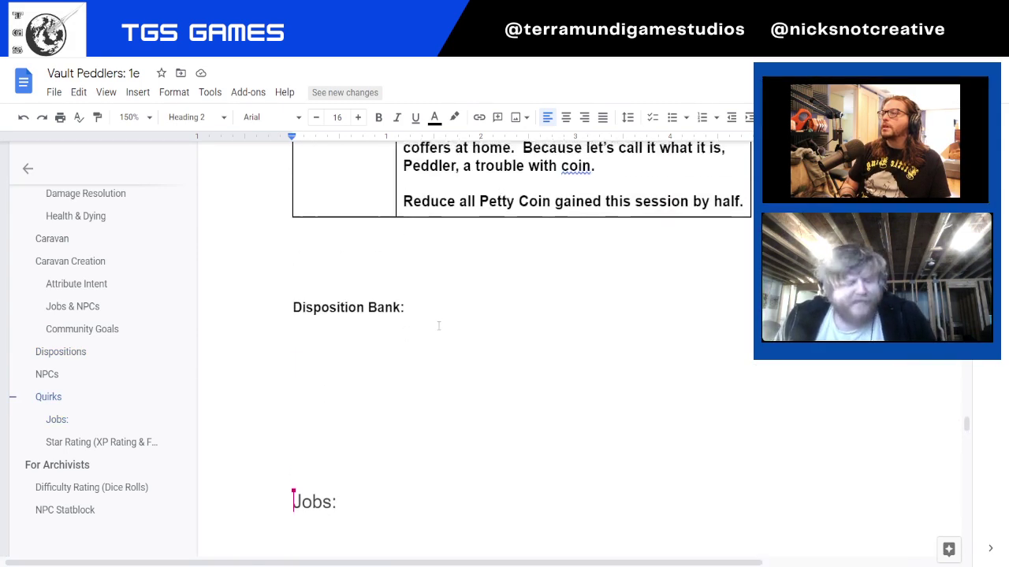
pyautogui.scroll(2, 438, 325)
pyautogui.click(505, 380)
pyautogui.hotkey('ctrl', 'v')
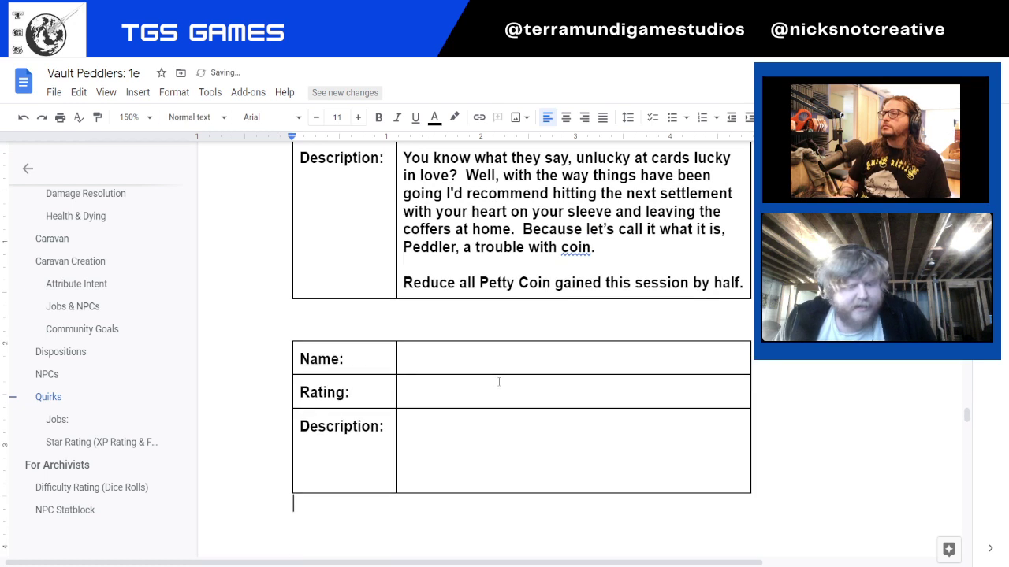